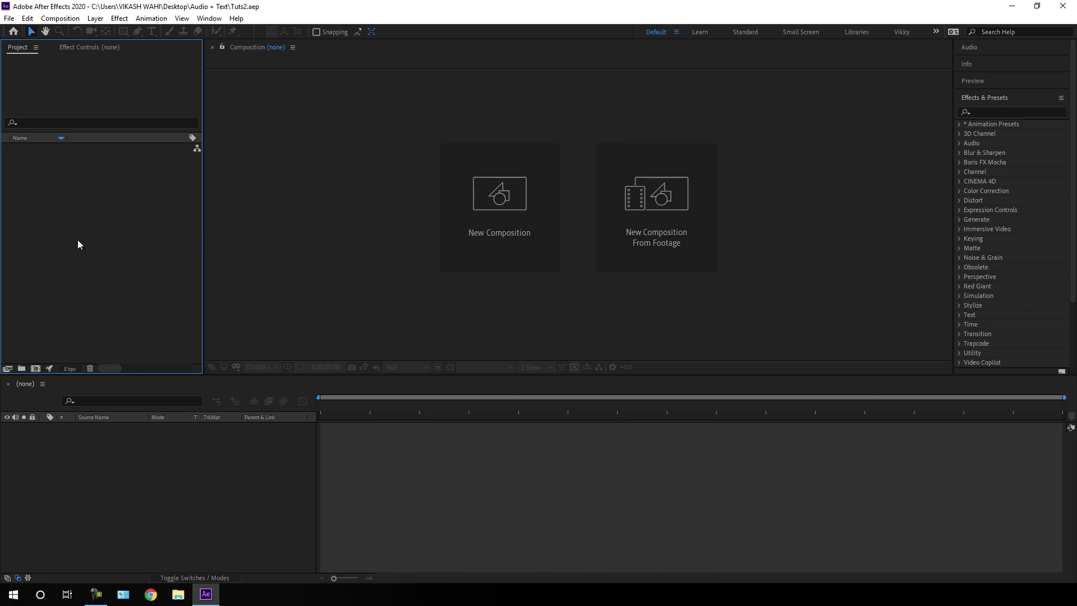
# Import Audio.wav and build a 1920x1080 composition named Audio from it
pyautogui.rightClick(56, 203)
pyautogui.moveTo(90, 261)
pyautogui.click(231, 265)
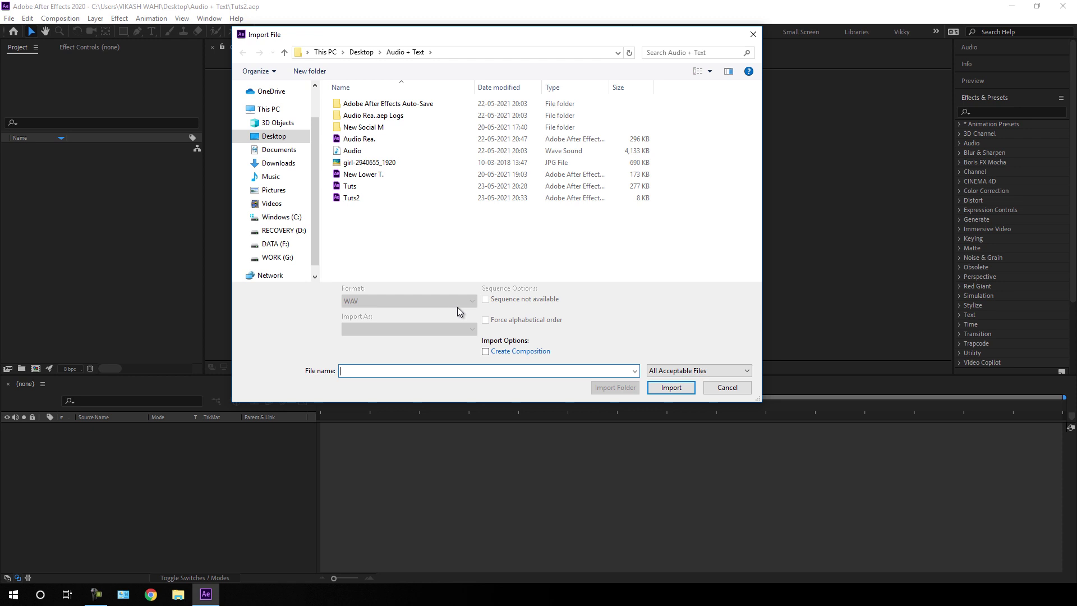
pyautogui.click(367, 155)
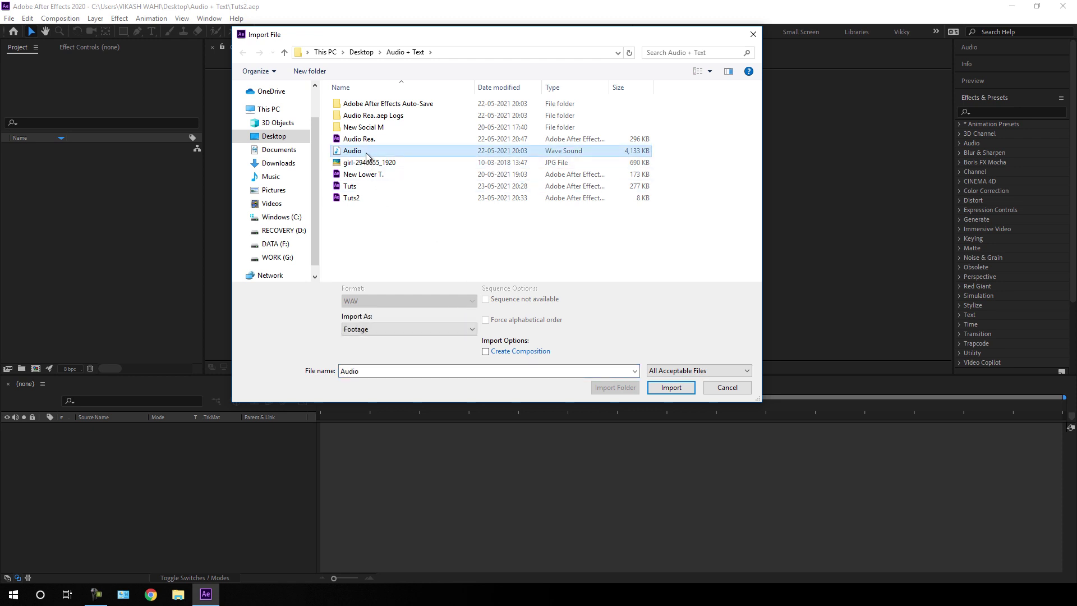
pyautogui.click(670, 387)
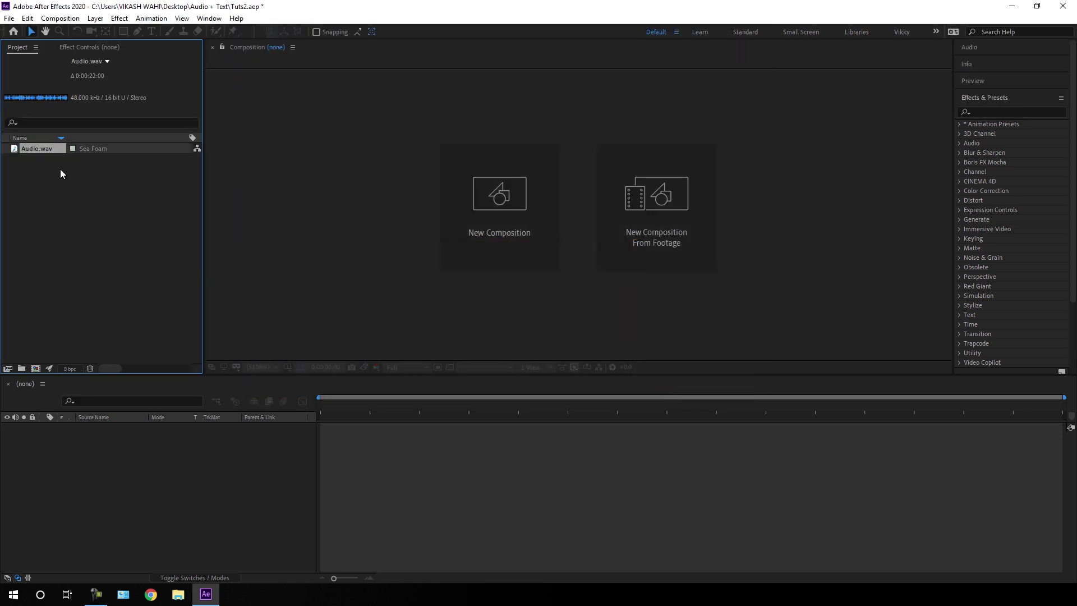
pyautogui.moveTo(36, 148); pyautogui.dragTo(512, 230)
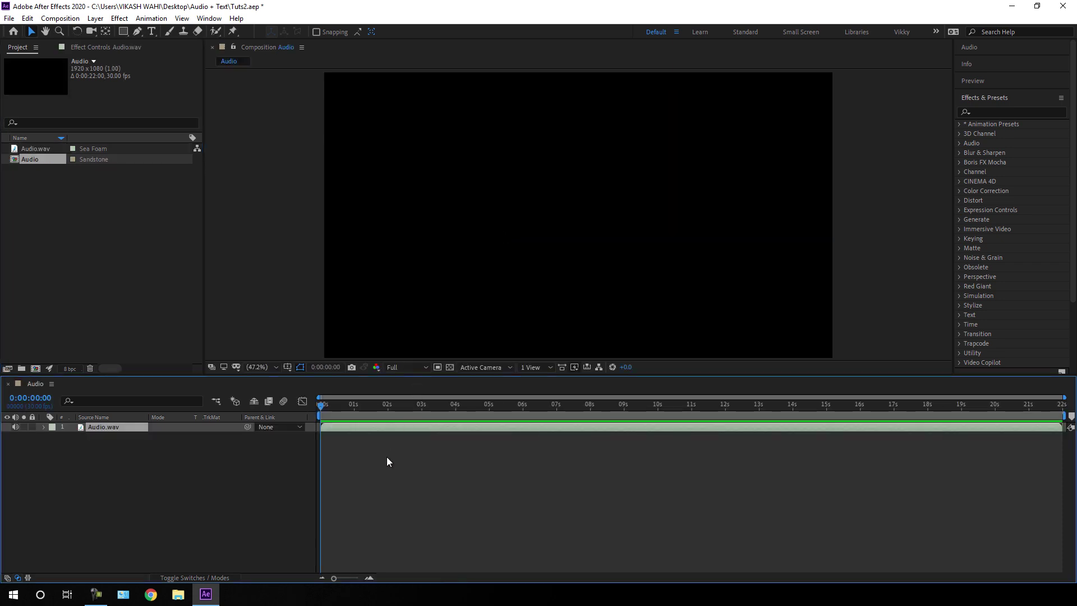
pyautogui.click(60, 19)
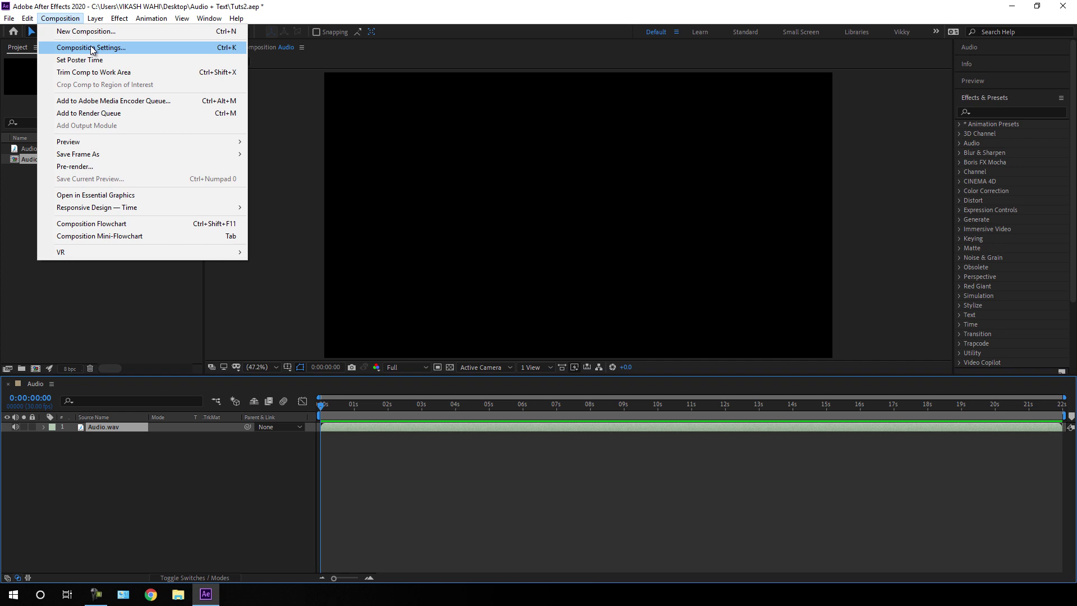
pyautogui.click(93, 48)
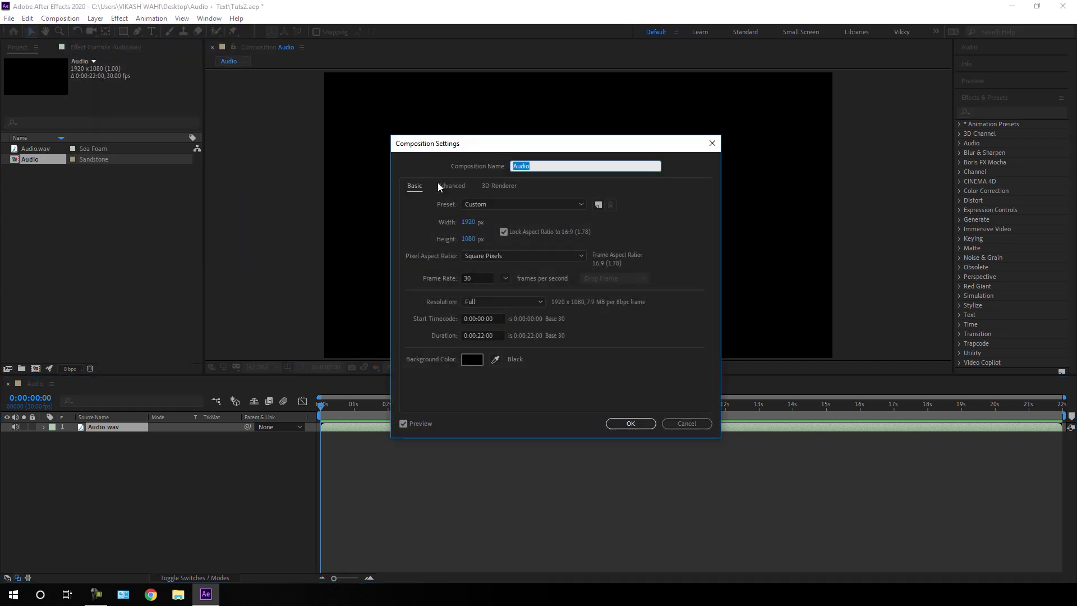
pyautogui.moveTo(519, 145); pyautogui.dragTo(533, 131)
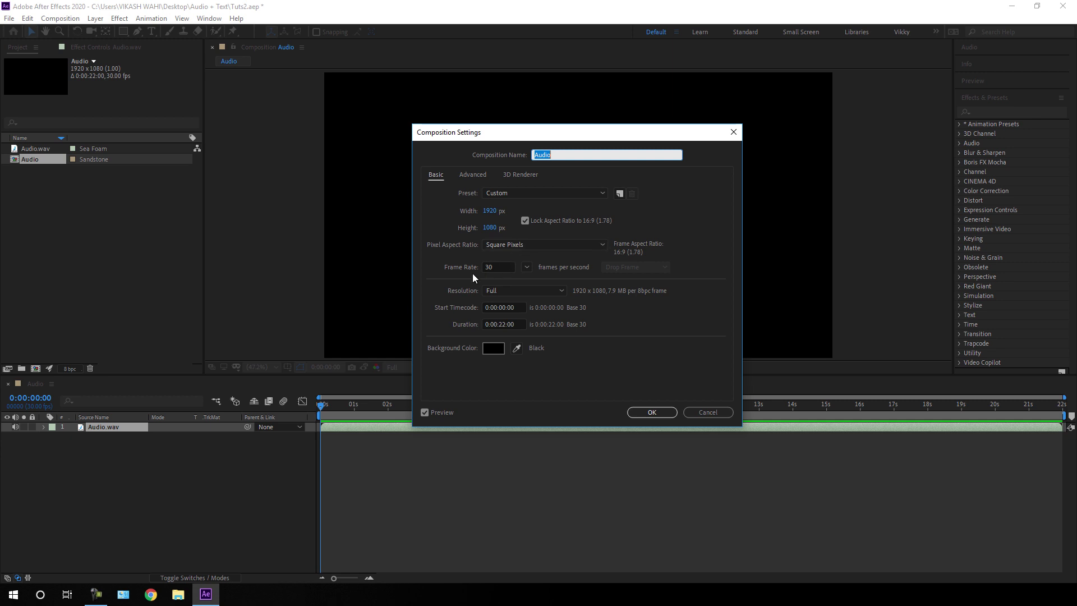
pyautogui.click(527, 267)
pyautogui.click(543, 366)
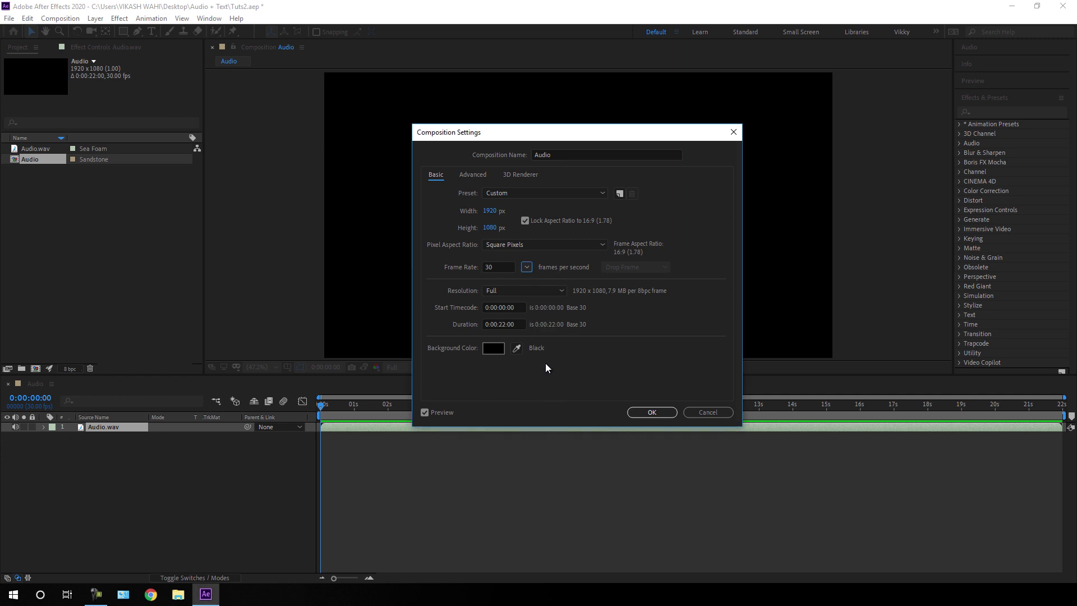
pyautogui.click(526, 267)
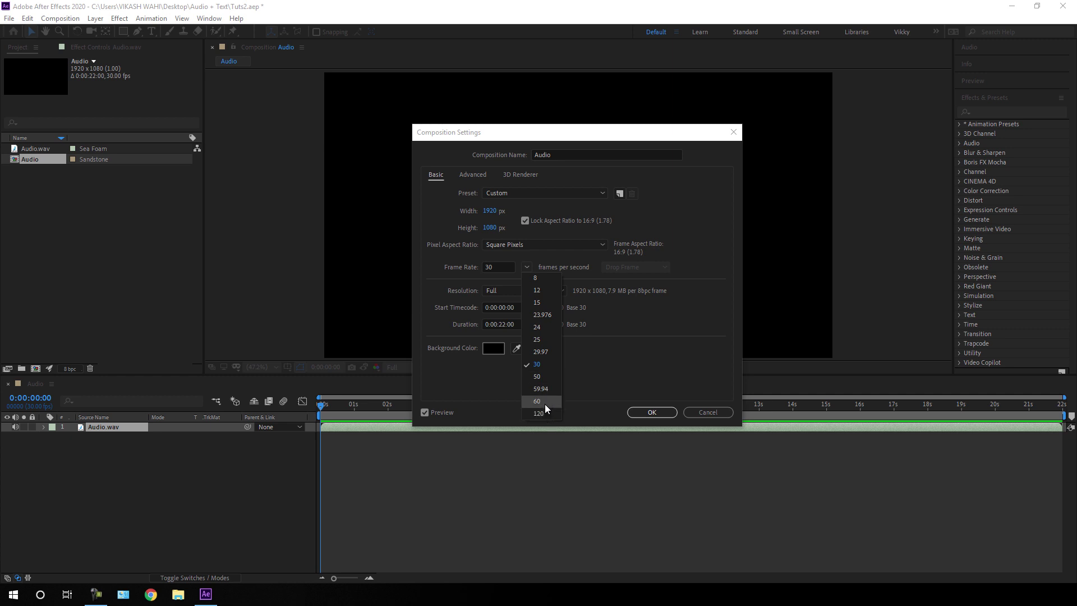
pyautogui.click(567, 262)
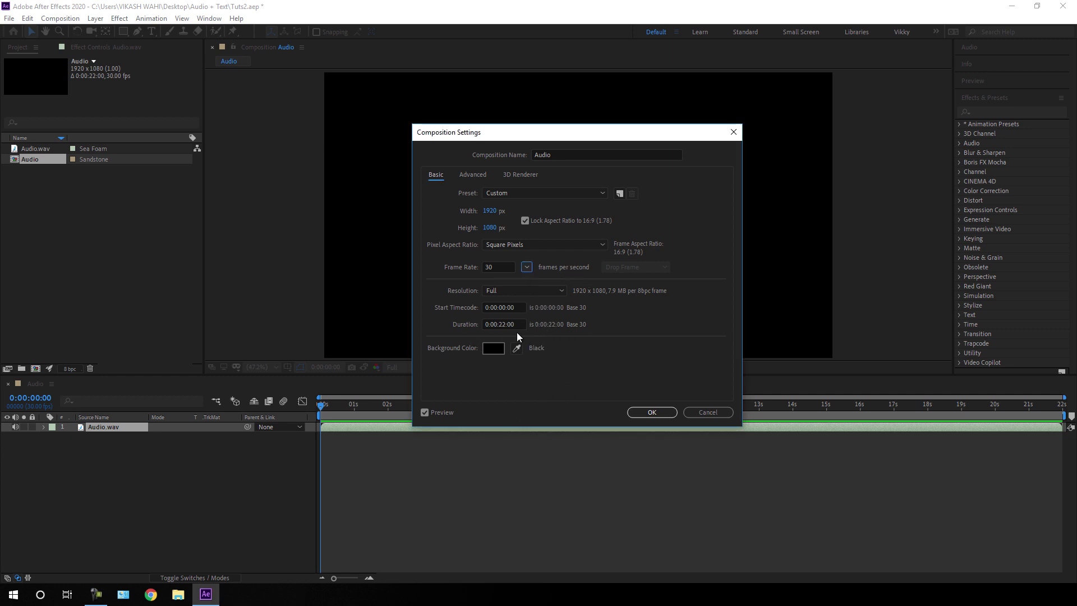
pyautogui.click(652, 413)
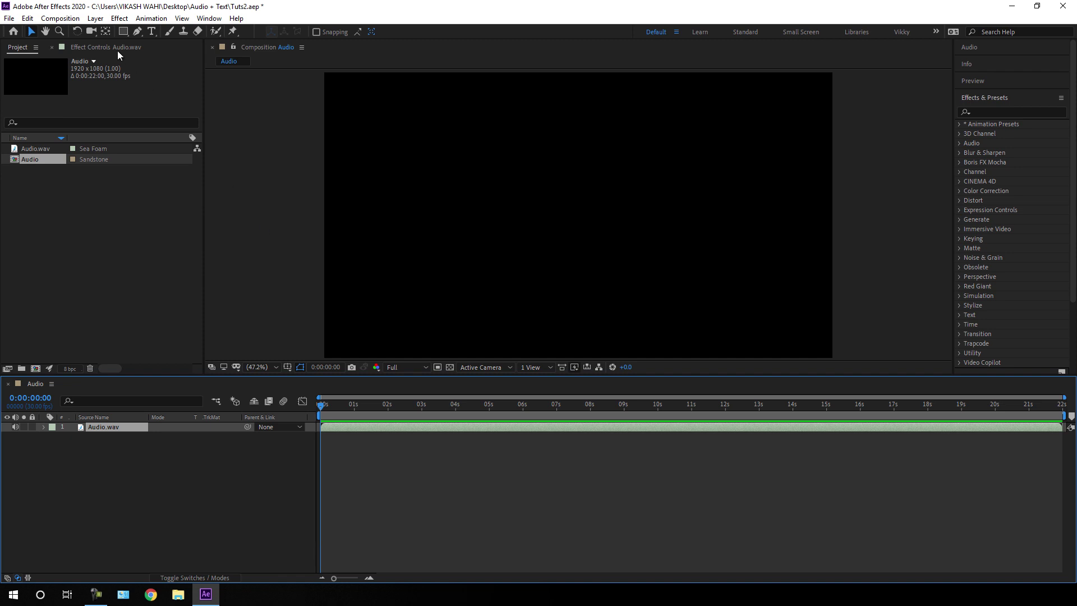
pyautogui.click(95, 18)
# Create a 1920x1080 solid named Shape 01 in bright blue (0012FF)
pyautogui.moveTo(129, 31)
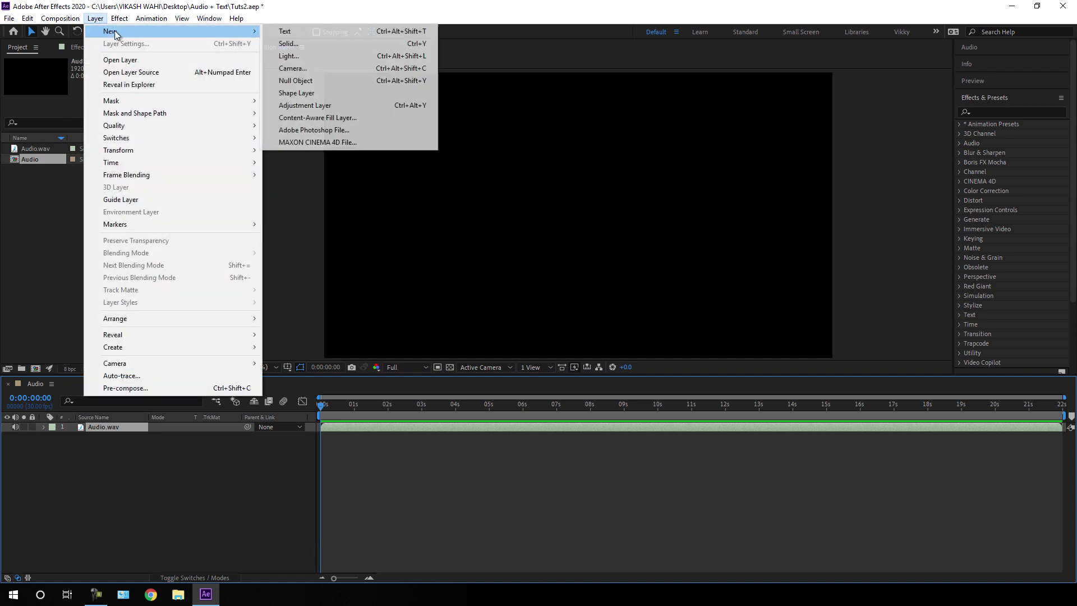
pyautogui.click(298, 45)
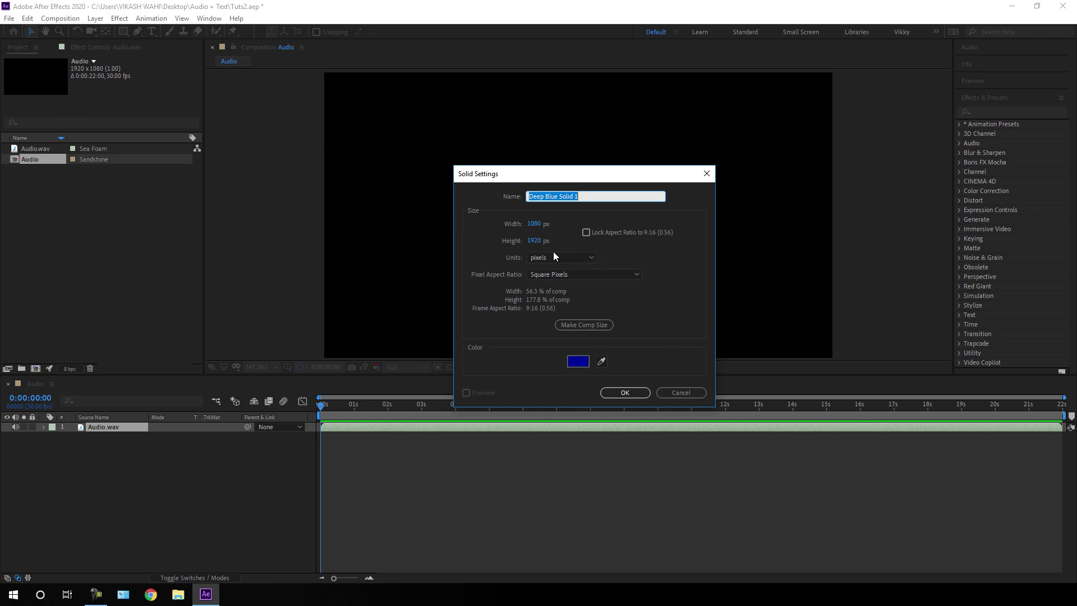
pyautogui.click(534, 223)
pyautogui.write('1920')
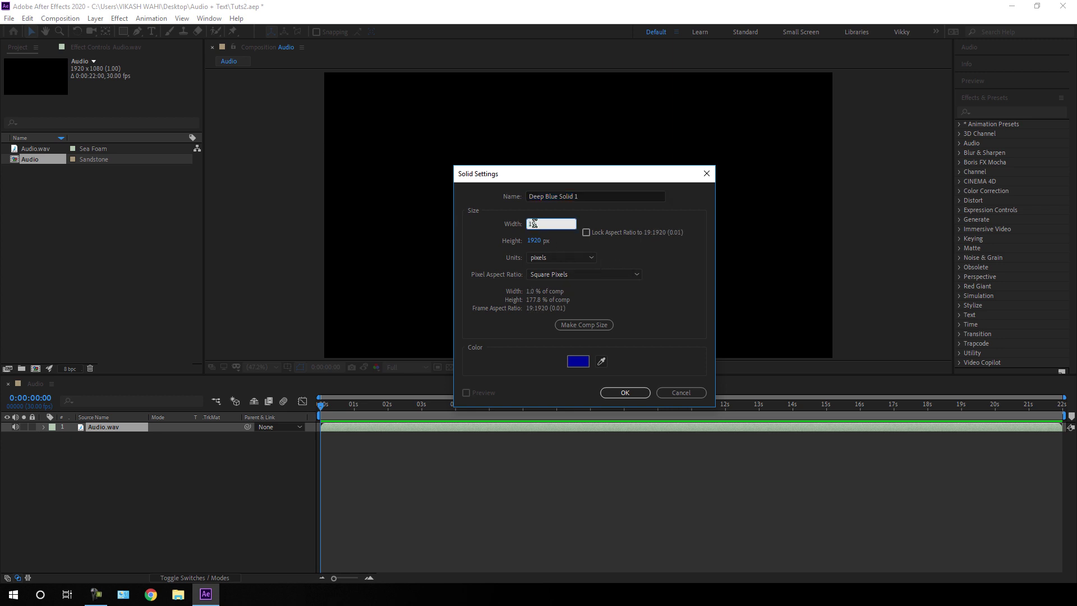
pyautogui.click(532, 242)
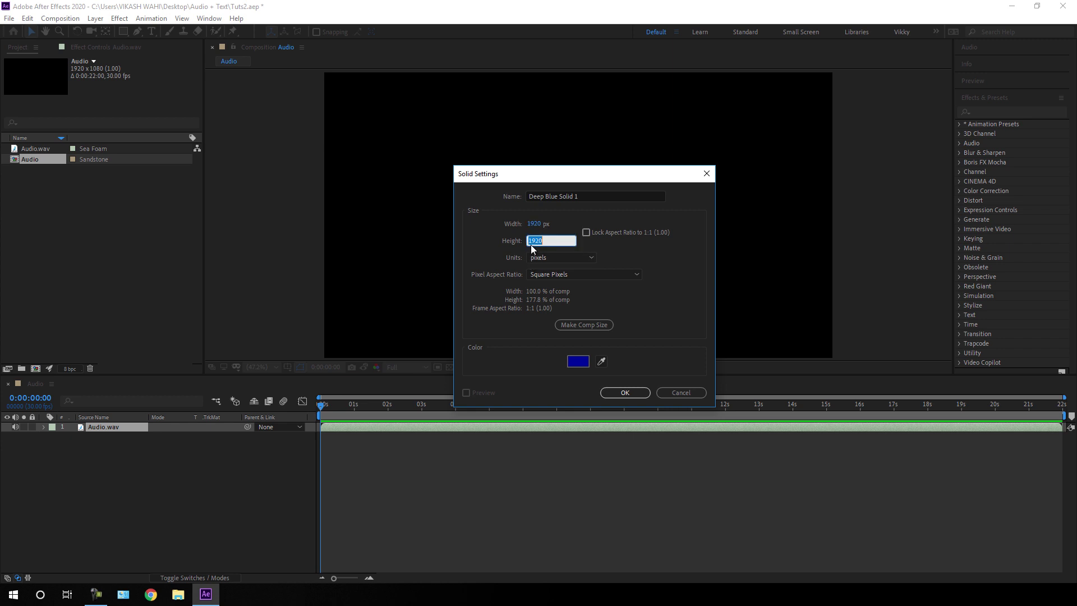
pyautogui.write('1080')
pyautogui.click(613, 195)
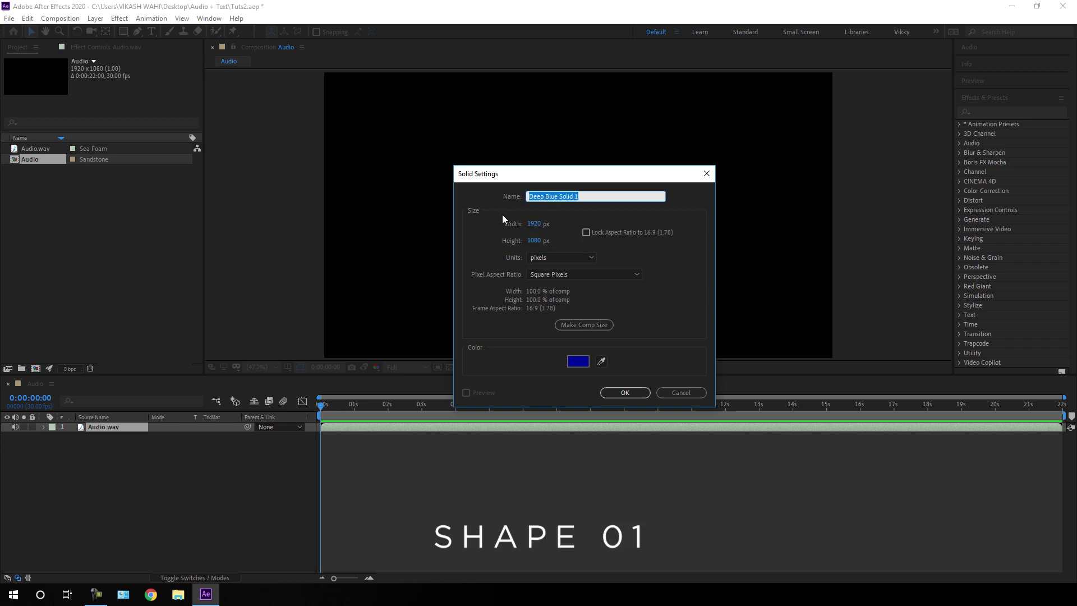
pyautogui.write('Shape 01')
pyautogui.click(578, 361)
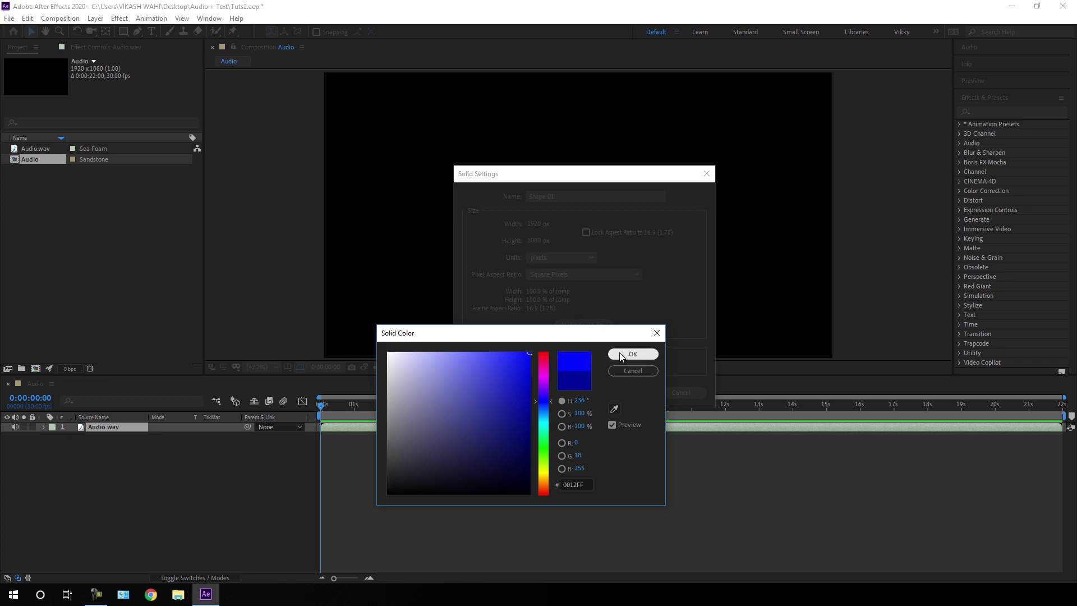
pyautogui.click(621, 355)
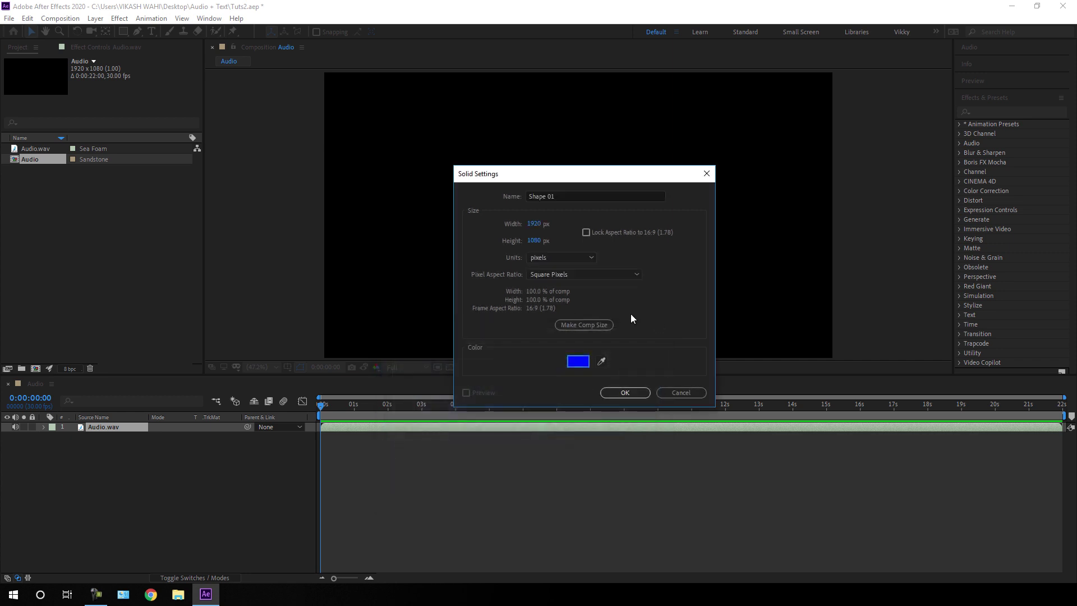
pyautogui.click(627, 392)
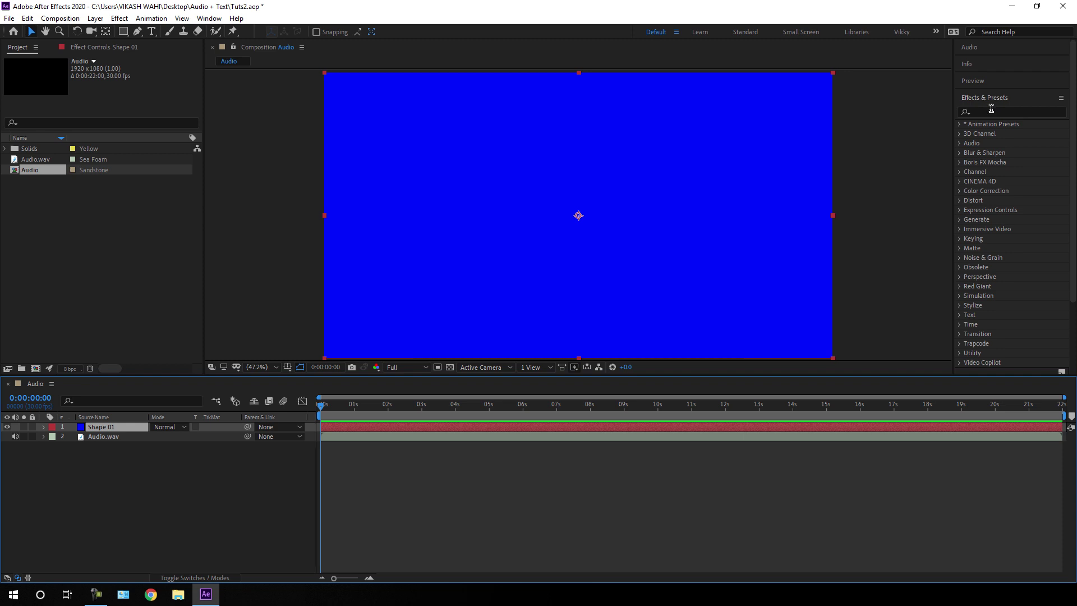
# Apply the Audio Spectrum effect to the Shape 01 layer from Effects & Presets
pyautogui.click(210, 18)
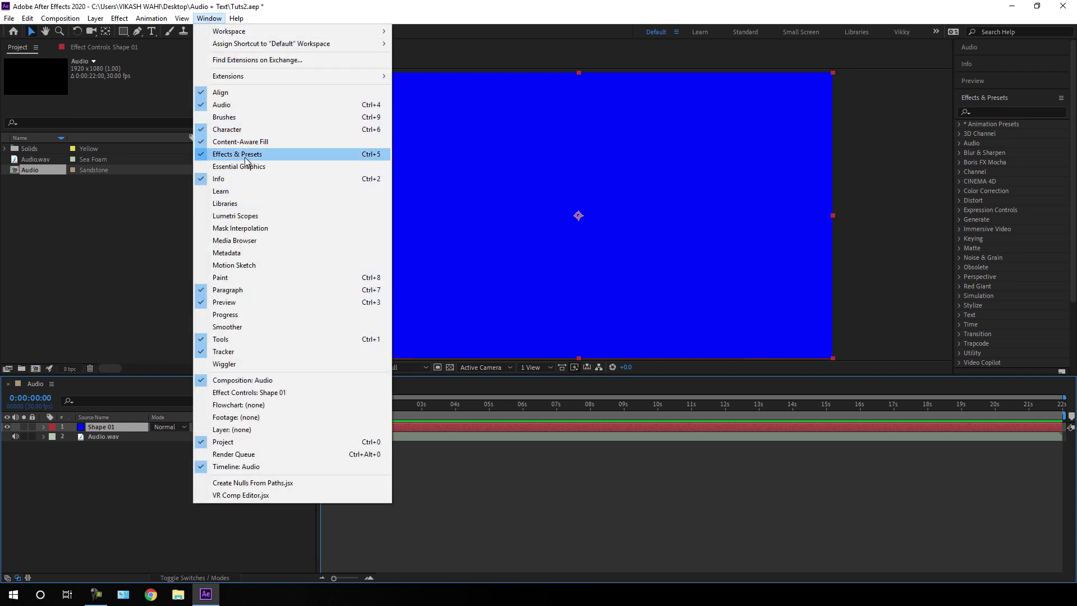
pyautogui.click(363, 3)
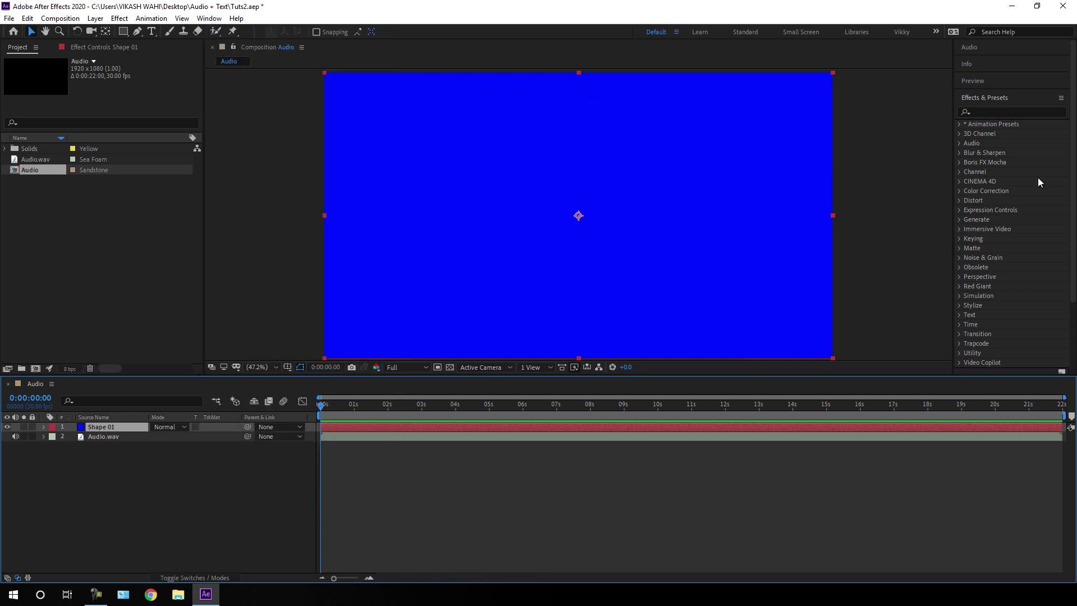
pyautogui.click(1017, 111)
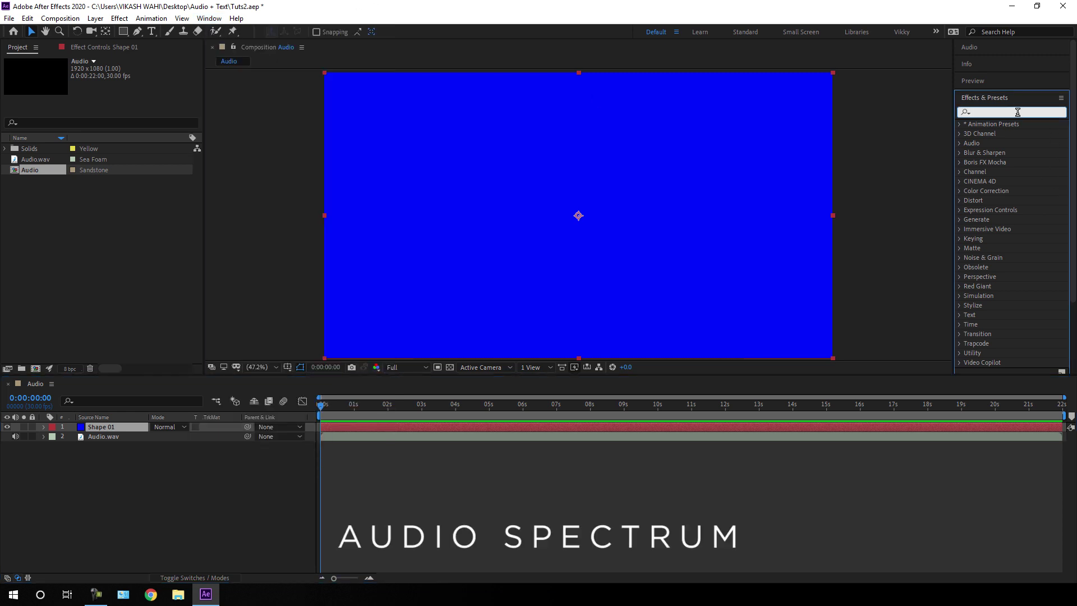
pyautogui.write('audio s')
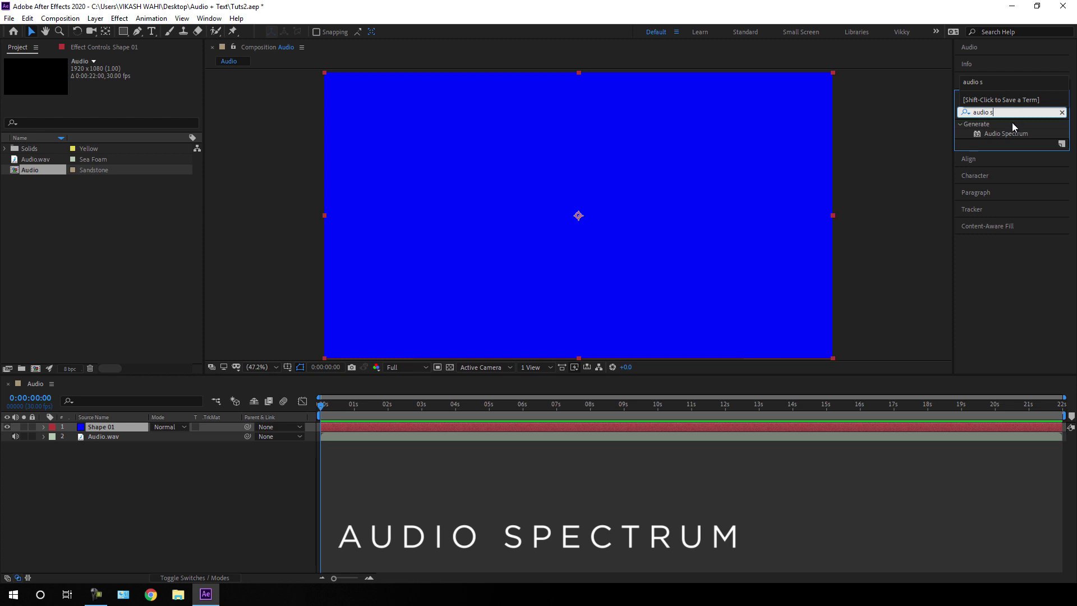
pyautogui.moveTo(1009, 132); pyautogui.dragTo(625, 175)
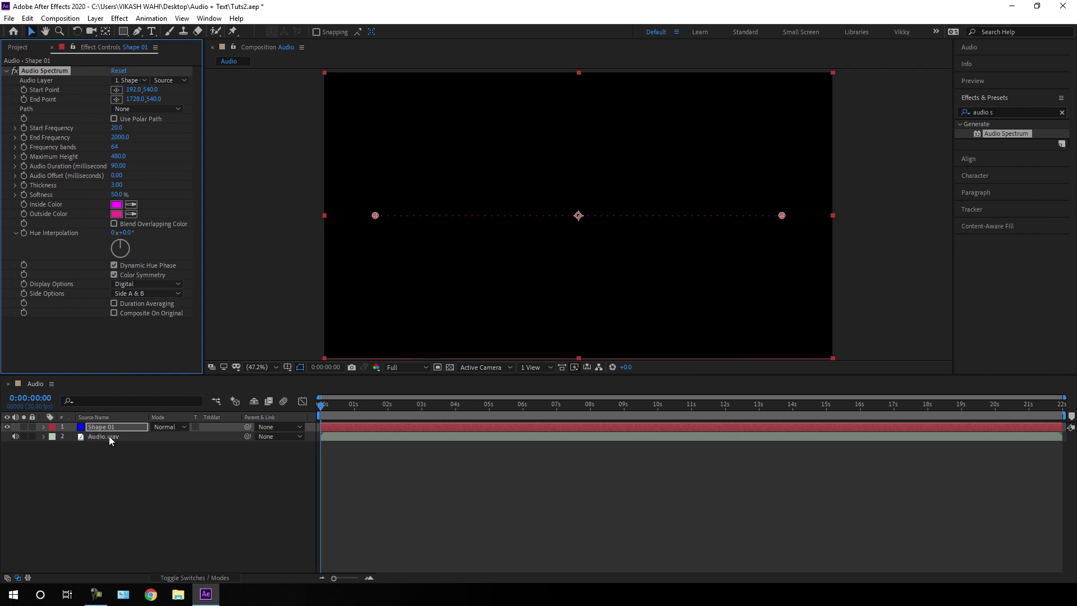
# Set the spectrum's Audio Layer to Audio.wav and move its start and end points near the bottom
pyautogui.click(125, 79)
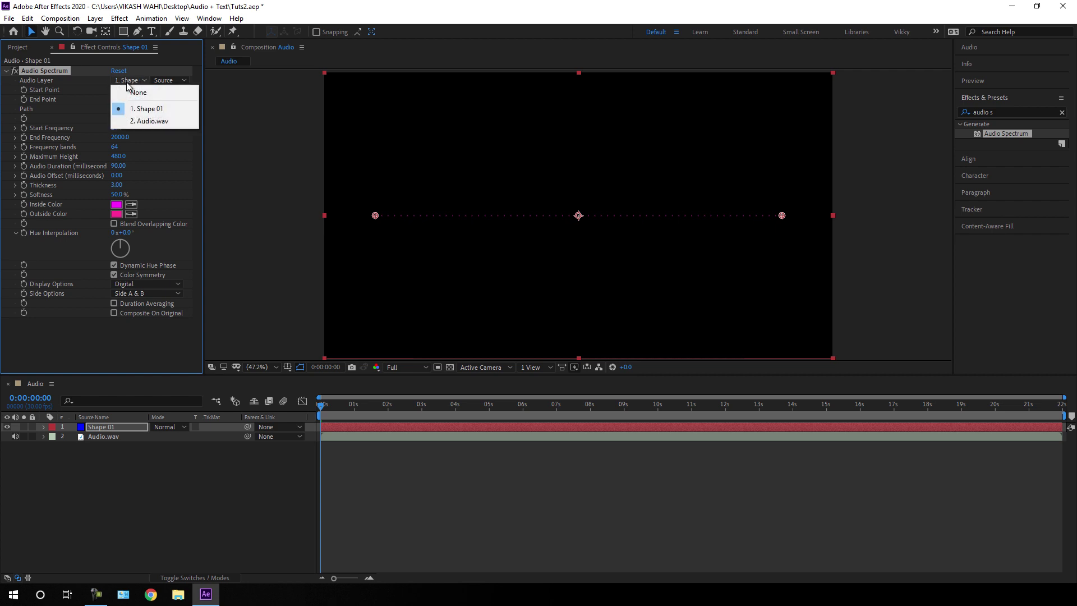
pyautogui.click(153, 123)
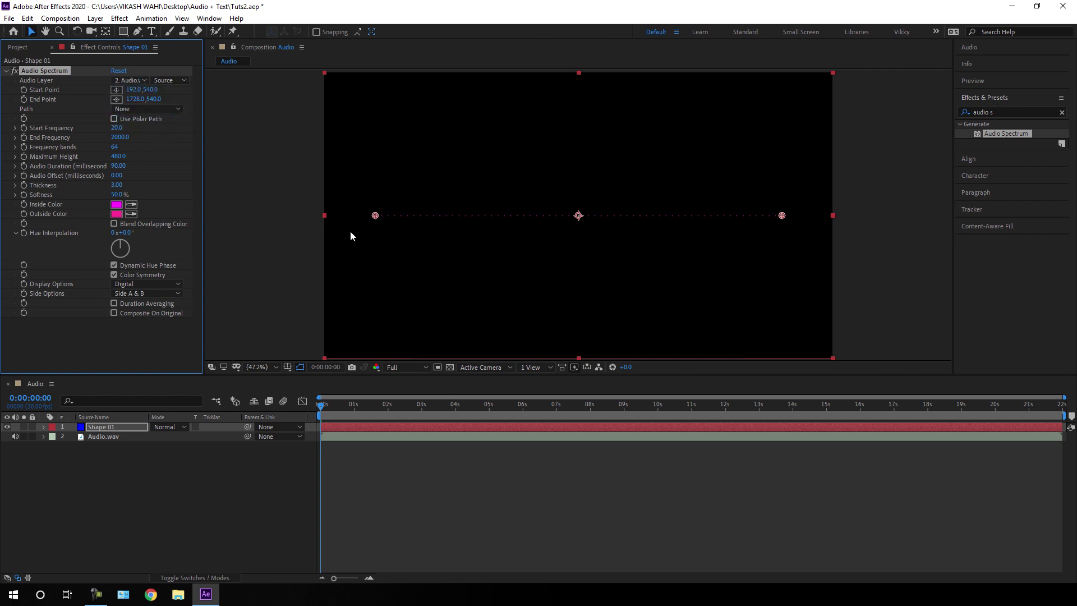
pyautogui.moveTo(375, 216); pyautogui.dragTo(368, 282)
pyautogui.moveTo(370, 329); pyautogui.dragTo(369, 331)
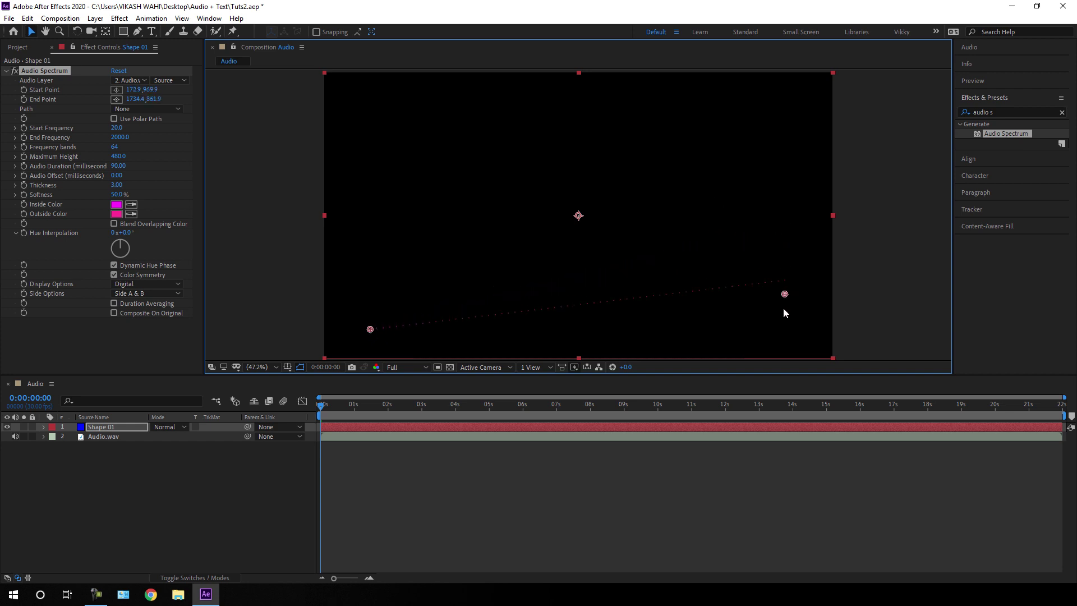
pyautogui.moveTo(782, 331); pyautogui.dragTo(783, 329)
# Set Start Point to 172.9,1000 and End Point to 1730.1,1000, then preview around seven seconds
pyautogui.moveTo(131, 91); pyautogui.dragTo(130, 93)
pyautogui.click(153, 91)
pyautogui.write('1000')
pyautogui.press('Return')
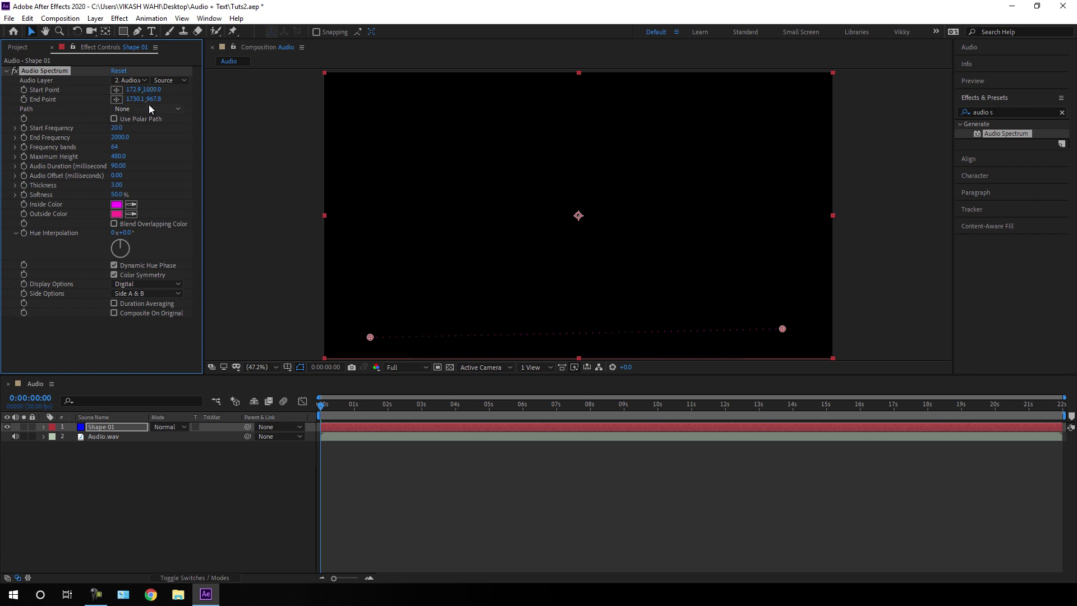
pyautogui.click(153, 99)
pyautogui.write('1000')
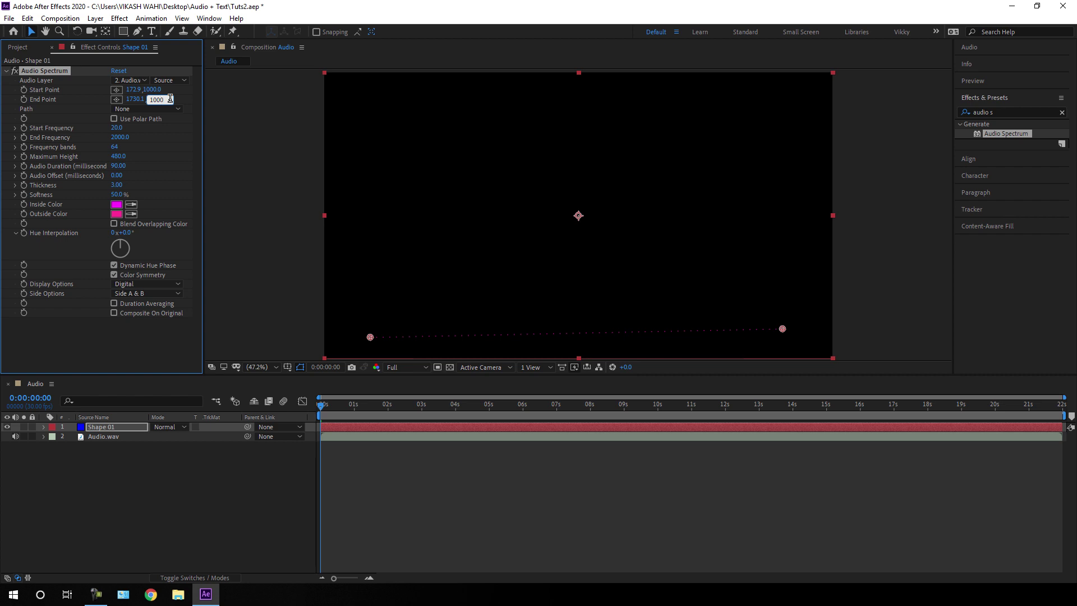
pyautogui.press('Return')
pyautogui.moveTo(510, 409); pyautogui.dragTo(562, 412)
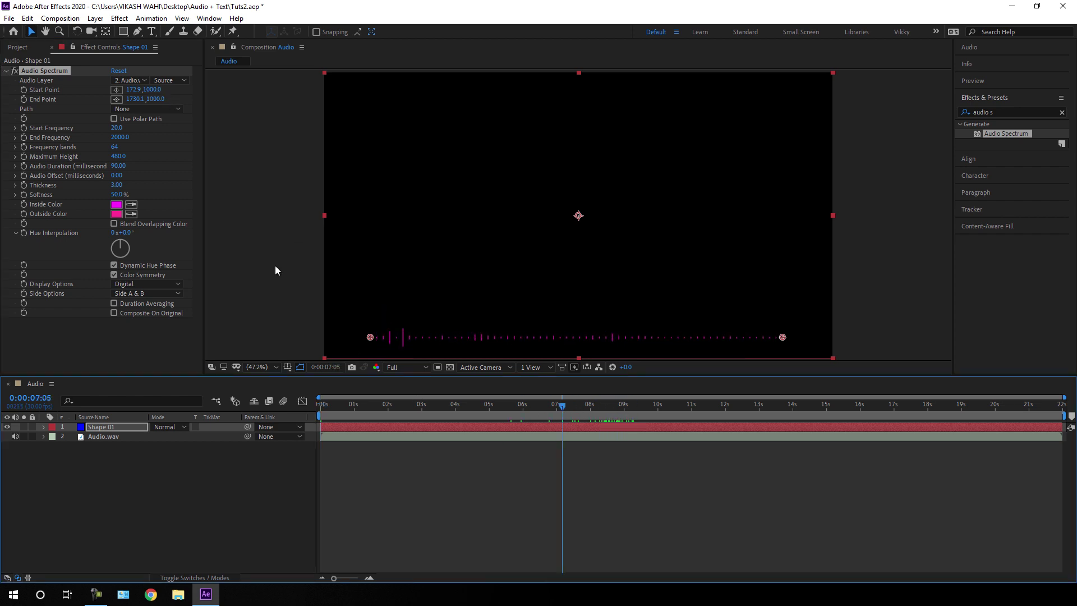
# Set End Frequency to 200 and Frequency bands to 2000, then play back to preview
pyautogui.click(121, 137)
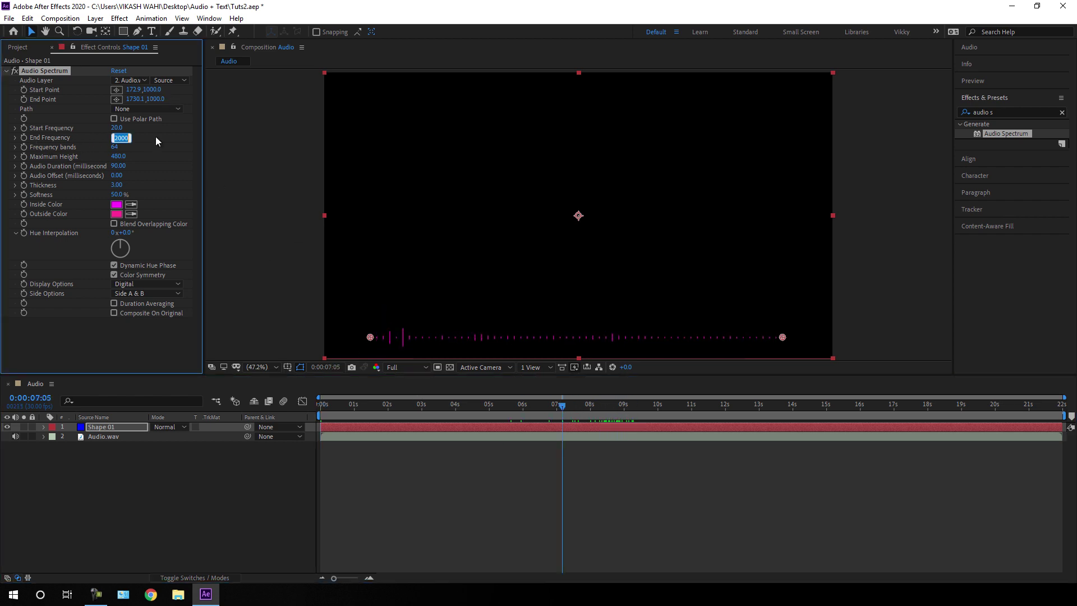
pyautogui.write('2')
pyautogui.press('Return')
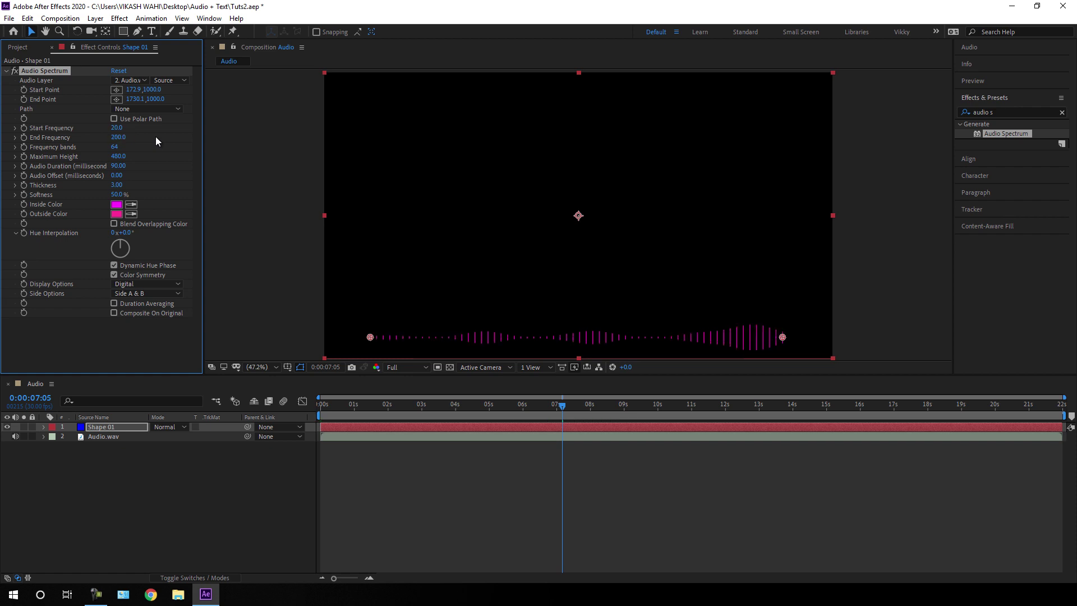
pyautogui.click(115, 147)
pyautogui.write('2000')
pyautogui.press('Return')
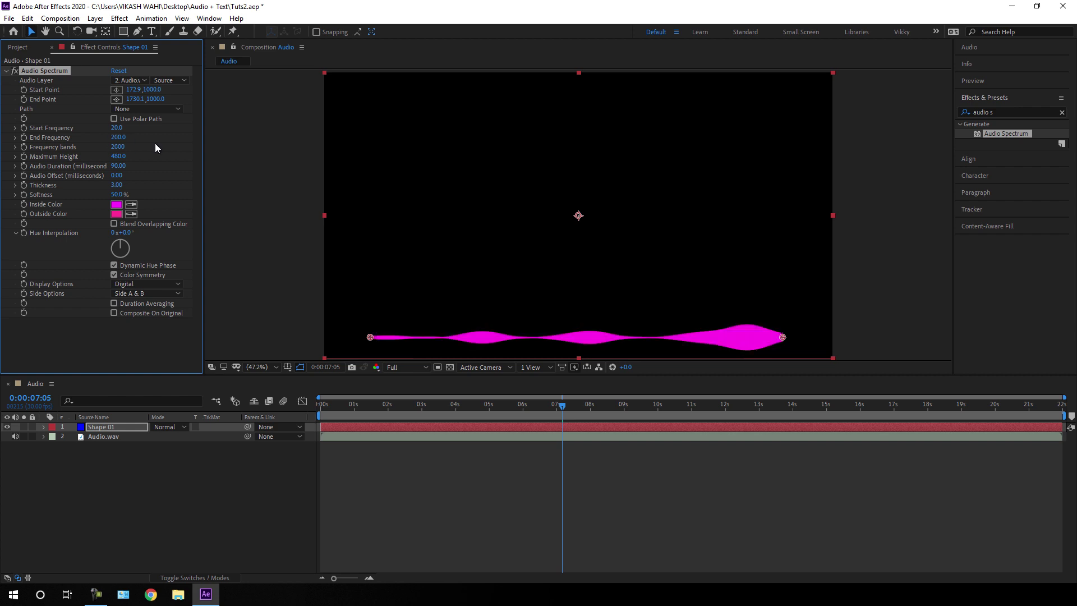
pyautogui.press('space')
# Set the spectrum's Maximum Height to 1000 and Thickness to 2
pyautogui.click(116, 157)
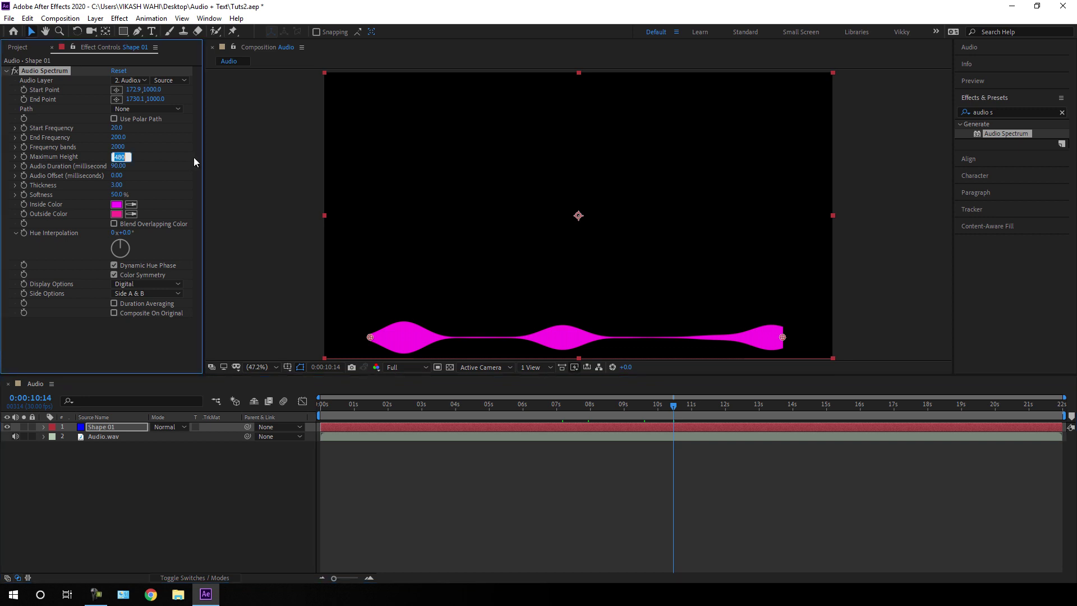
pyautogui.write('1000')
pyautogui.press('Return')
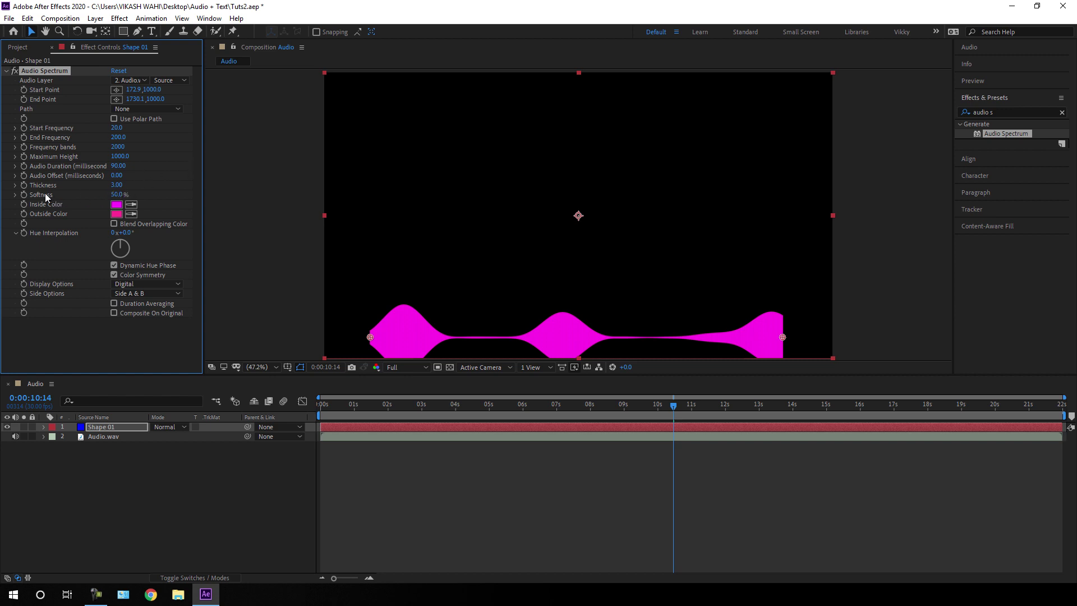
pyautogui.write('2')
pyautogui.press('Return')
# Set both Inside and Outside Color of the spectrum to white (FFFFFF)
pyautogui.click(116, 204)
pyautogui.write('ffffff')
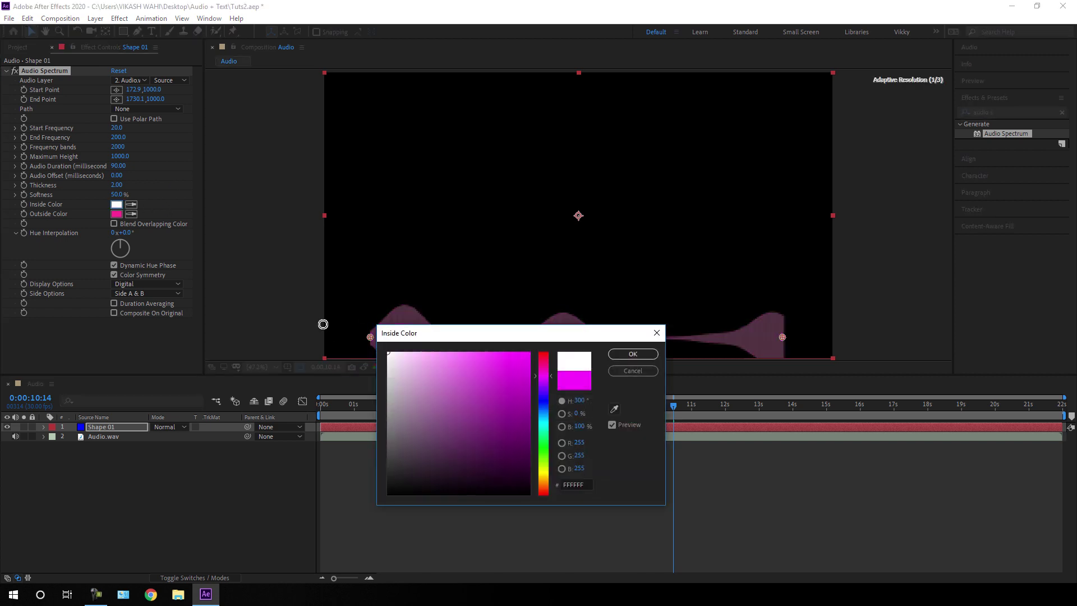
pyautogui.click(612, 354)
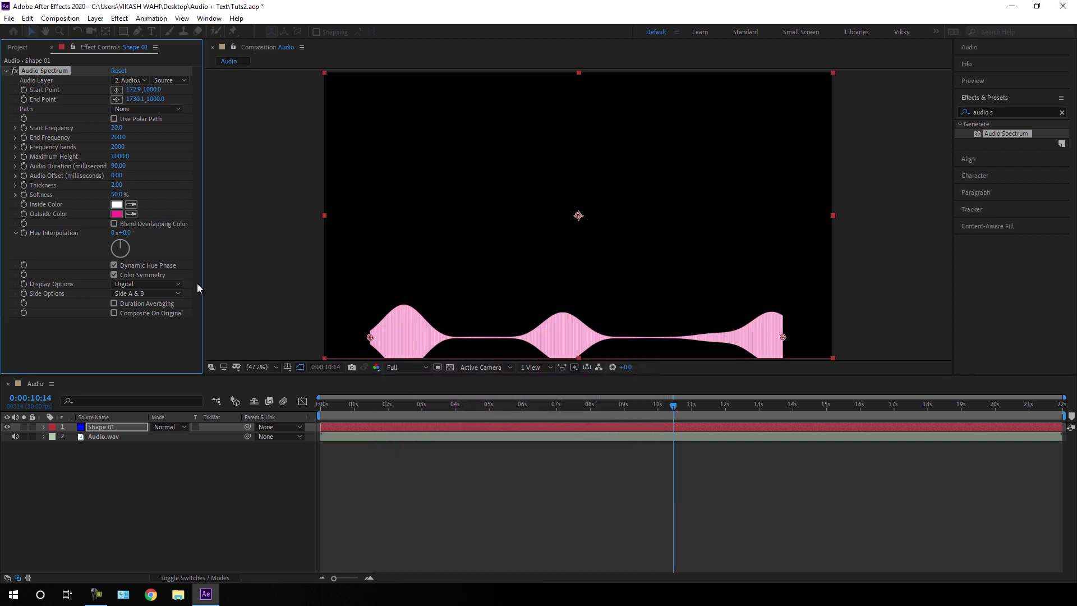
pyautogui.click(116, 214)
pyautogui.write('ffffff')
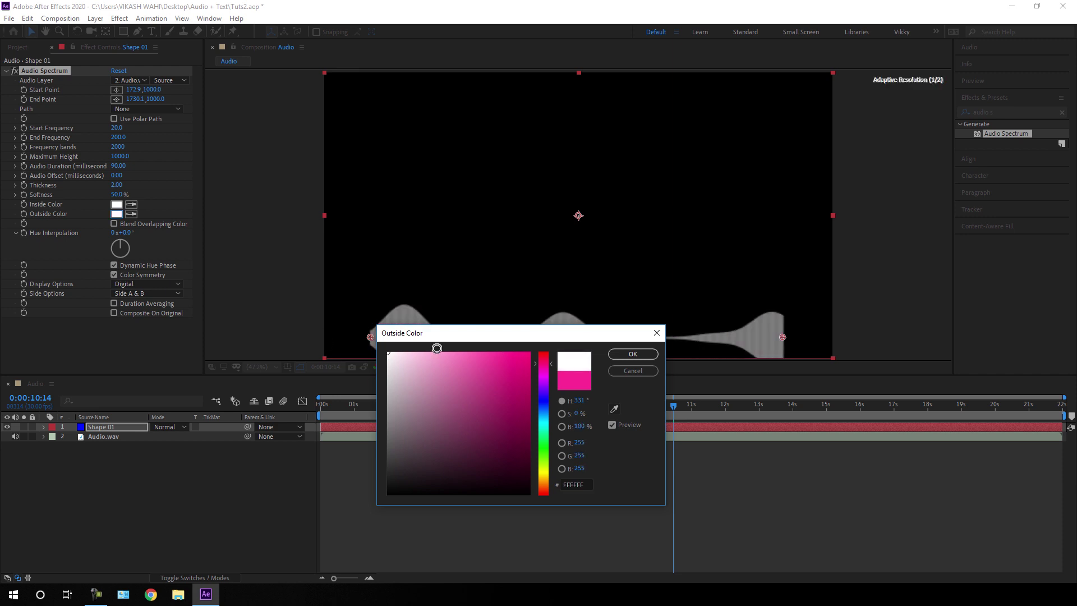
pyautogui.click(633, 354)
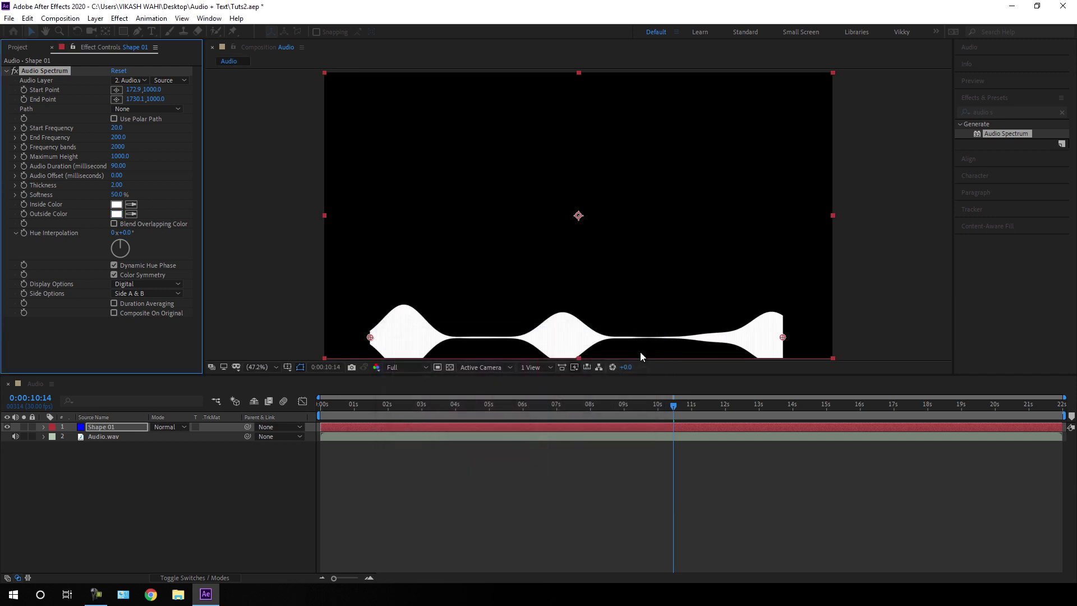
# Set Side Options to Side A and scrub to around ten seconds to check the waveform
pyautogui.click(134, 294)
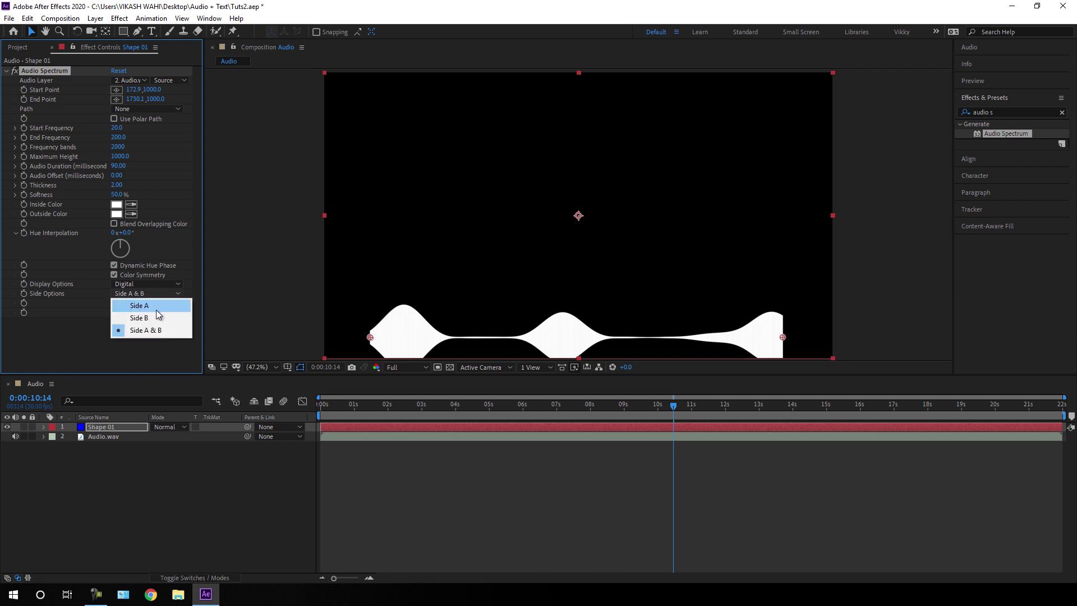
pyautogui.click(157, 308)
pyautogui.moveTo(619, 411); pyautogui.dragTo(772, 415)
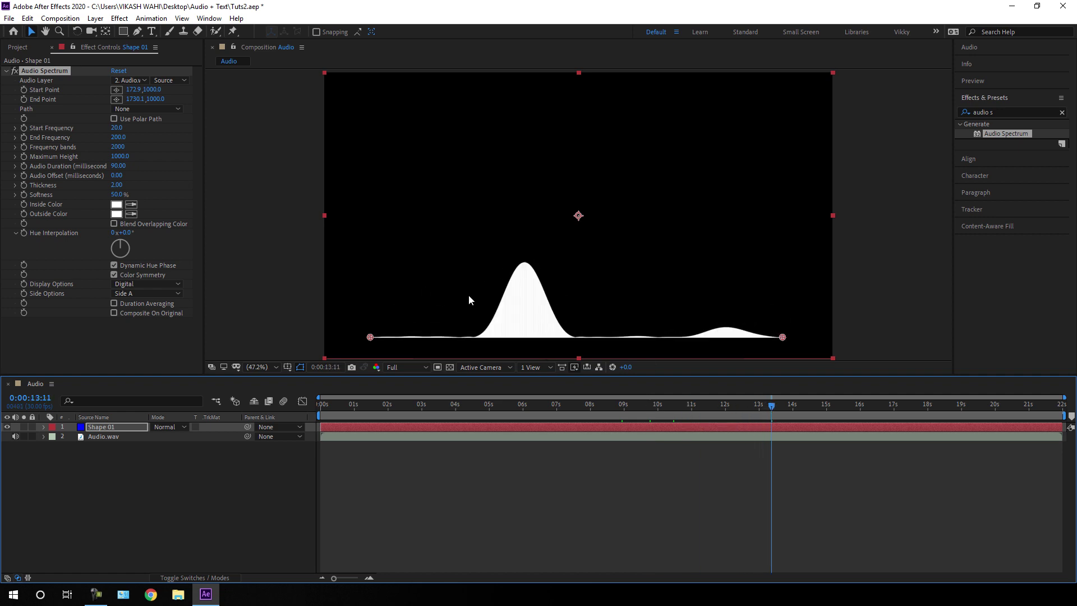
pyautogui.moveTo(685, 406); pyautogui.dragTo(652, 415)
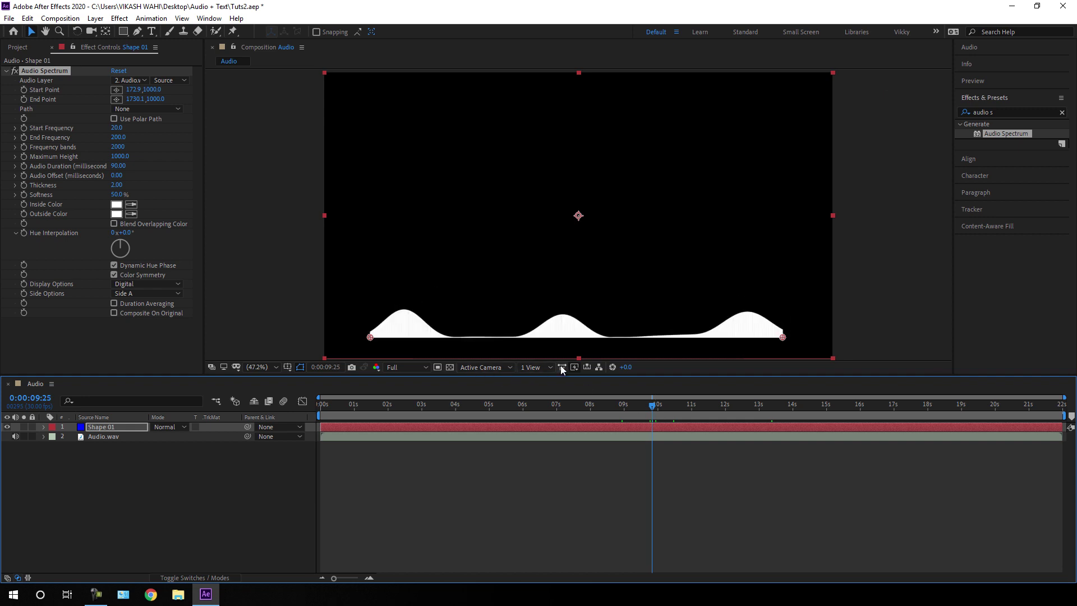
# Duplicate Shape 01 with Ctrl+D and rename the top copy Dots 01
pyautogui.click(83, 429)
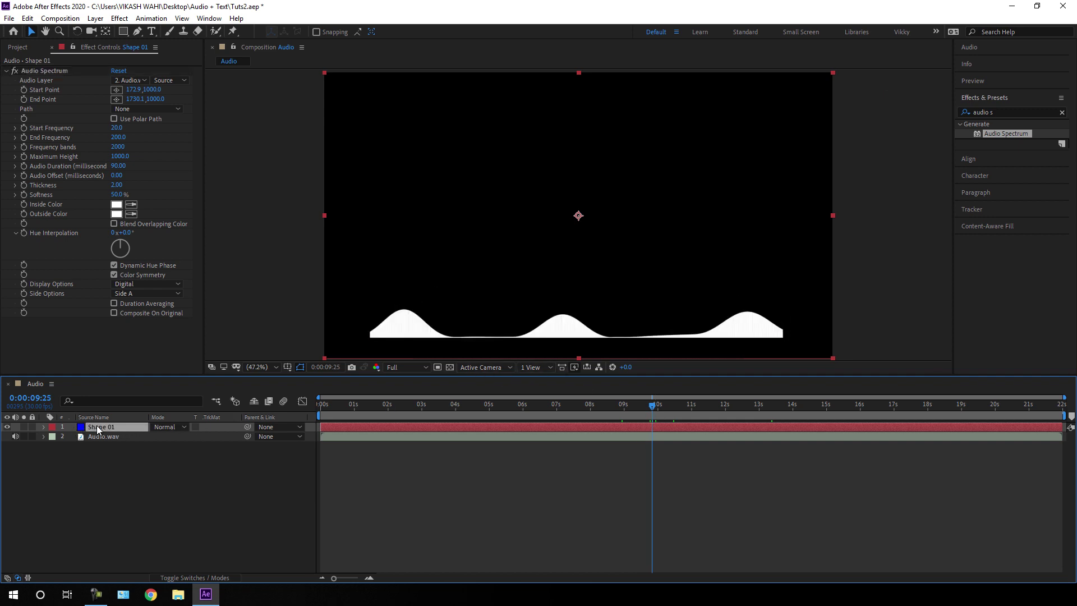
pyautogui.hotkey('ctrl', 'd')
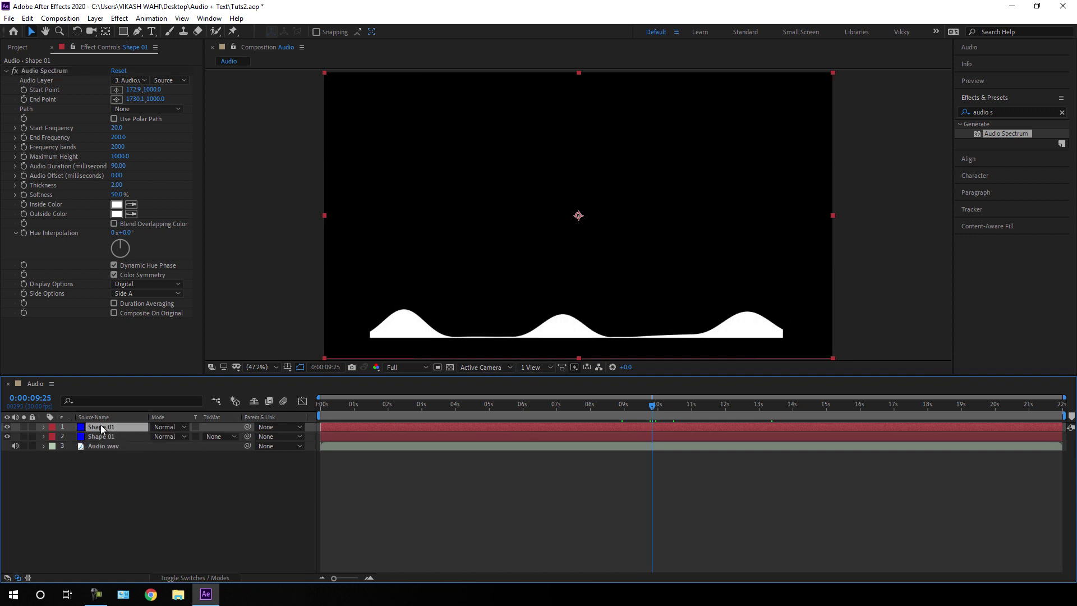
pyautogui.rightClick(120, 425)
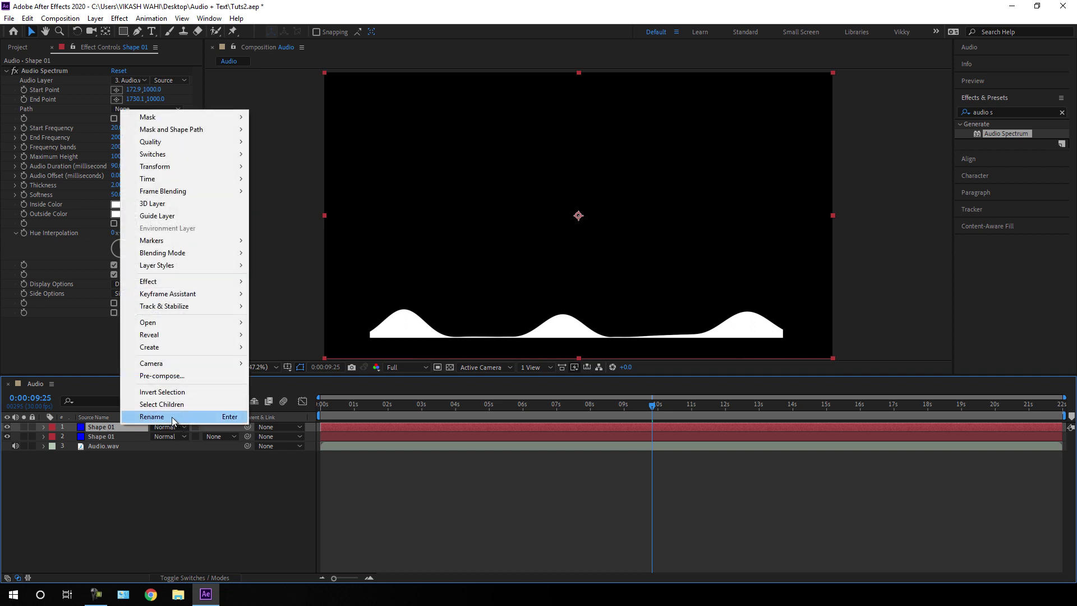
pyautogui.click(171, 416)
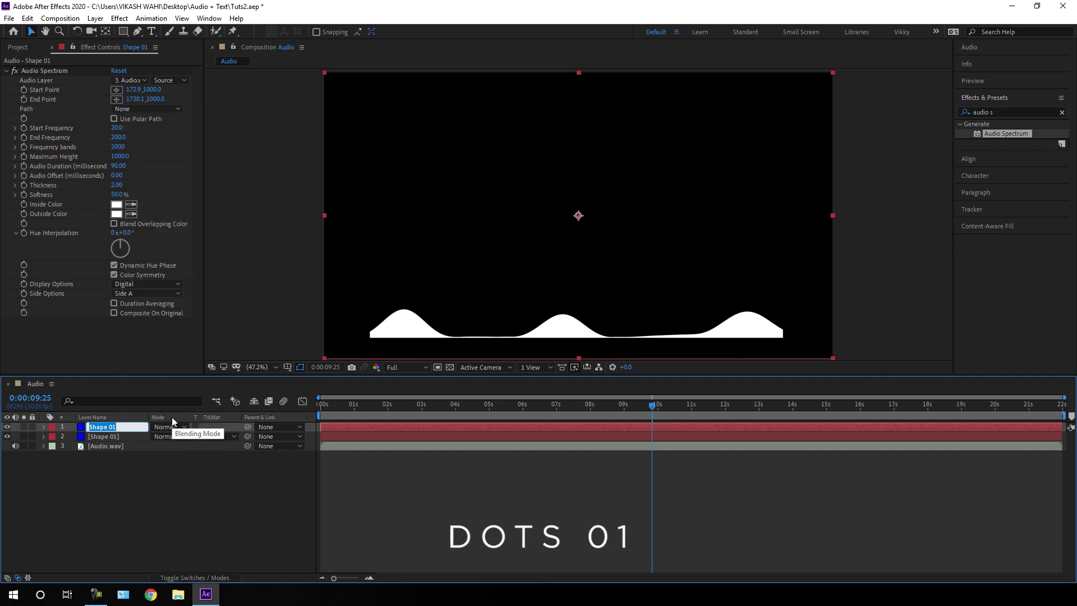
pyautogui.write('Dots 01')
pyautogui.press('Return')
pyautogui.click(112, 425)
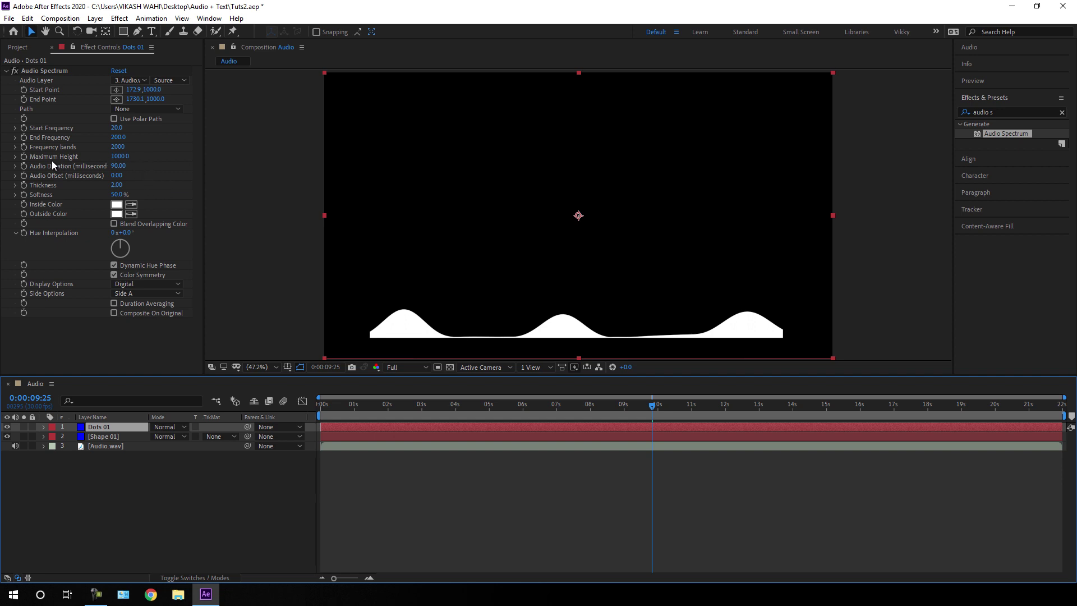
# Set Dots 01's Frequency bands to 100 and Maximum Height to 2000
pyautogui.click(119, 147)
pyautogui.write('10')
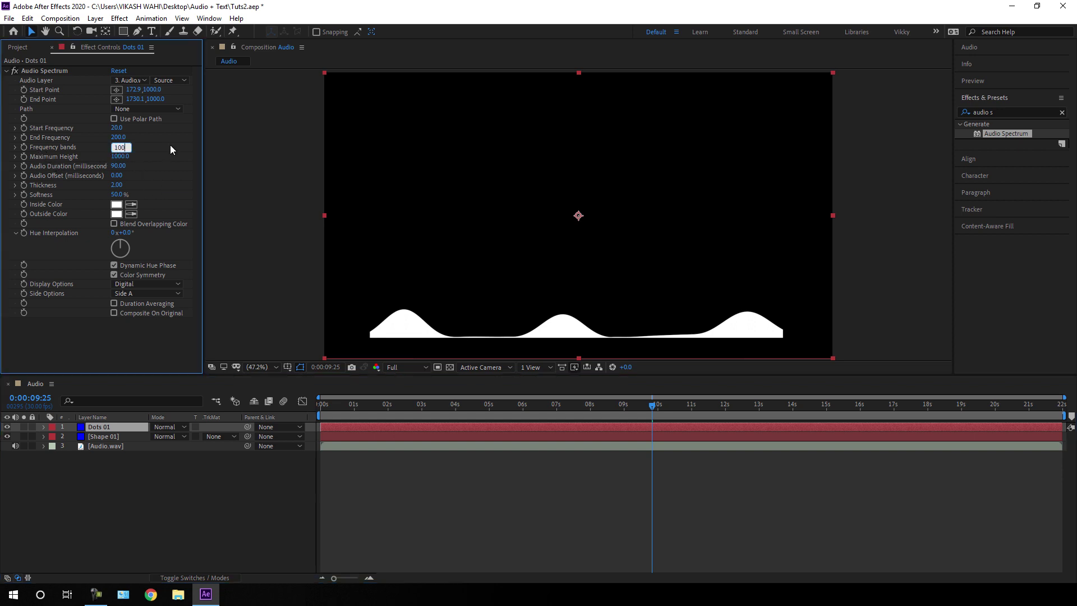
pyautogui.press('Return')
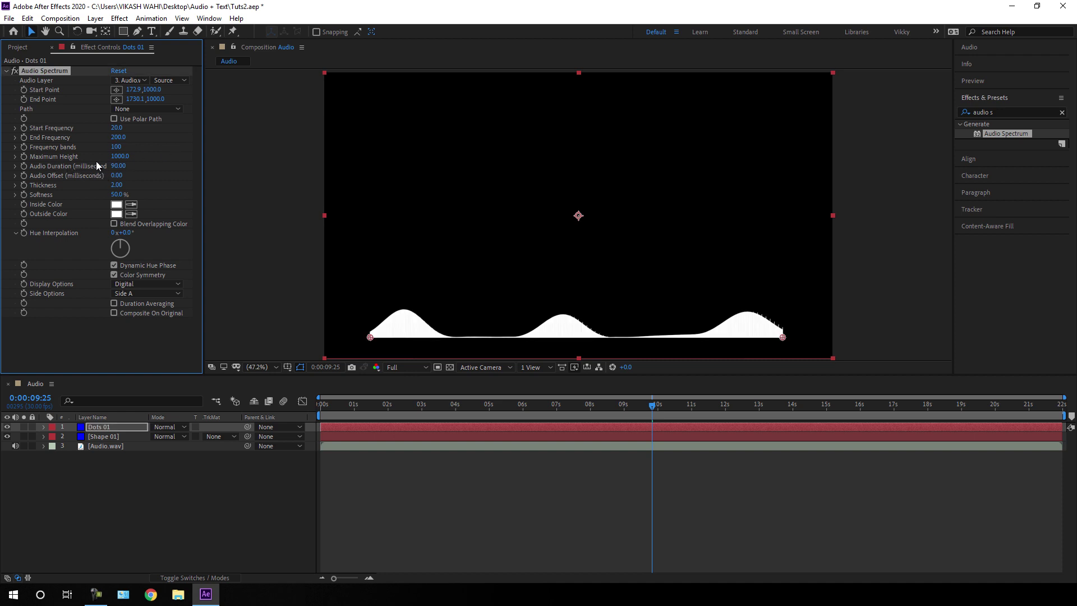
pyautogui.click(120, 156)
pyautogui.write('2000')
pyautogui.press('Return')
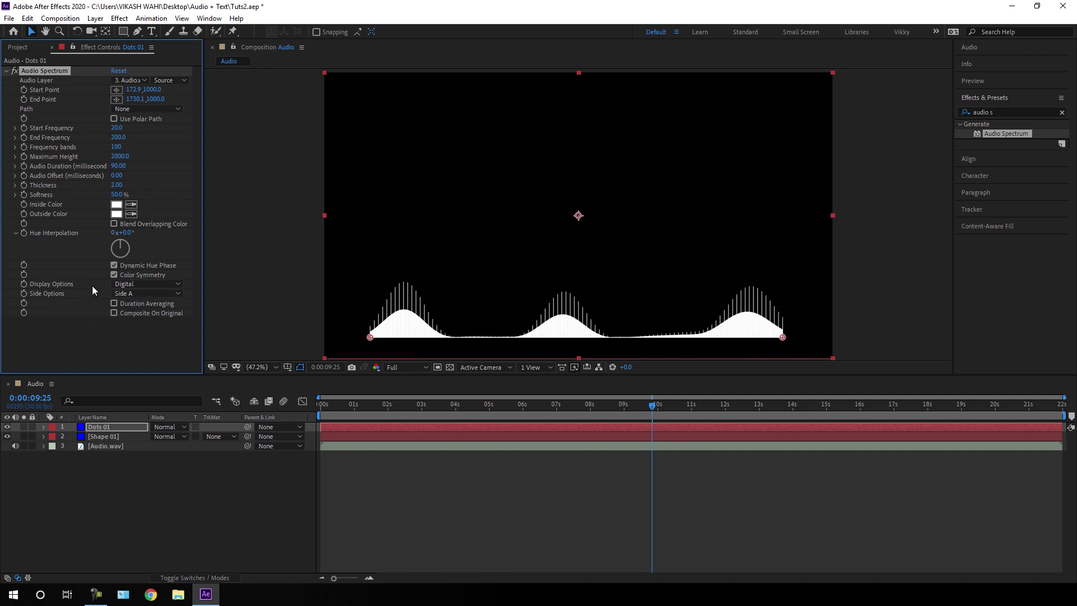
# Switch Display Options to Analog dots with Thickness 5 and review the dots over time
pyautogui.click(134, 283)
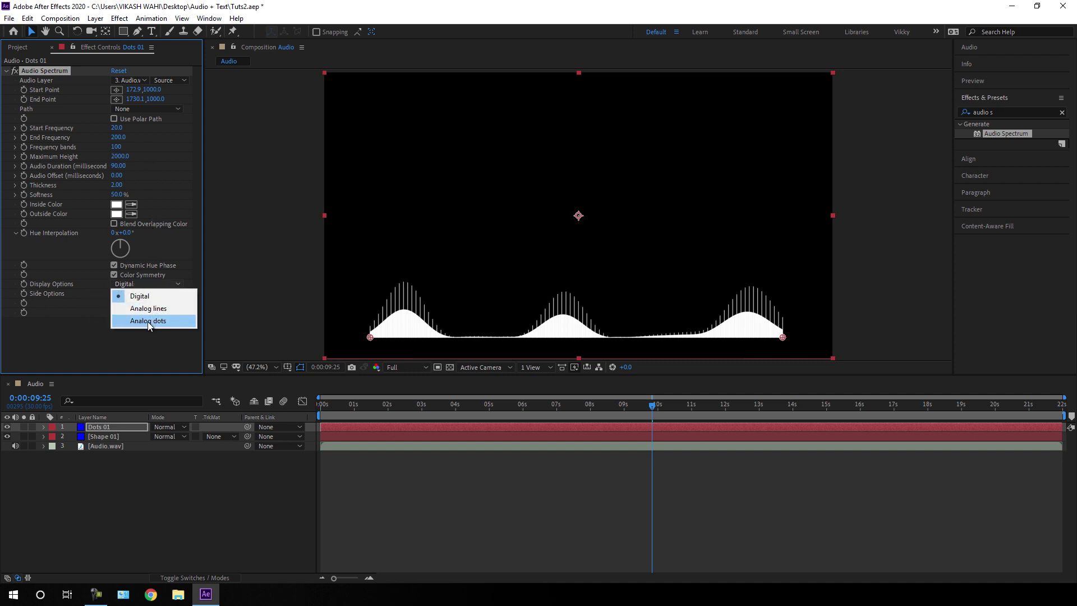
pyautogui.click(148, 322)
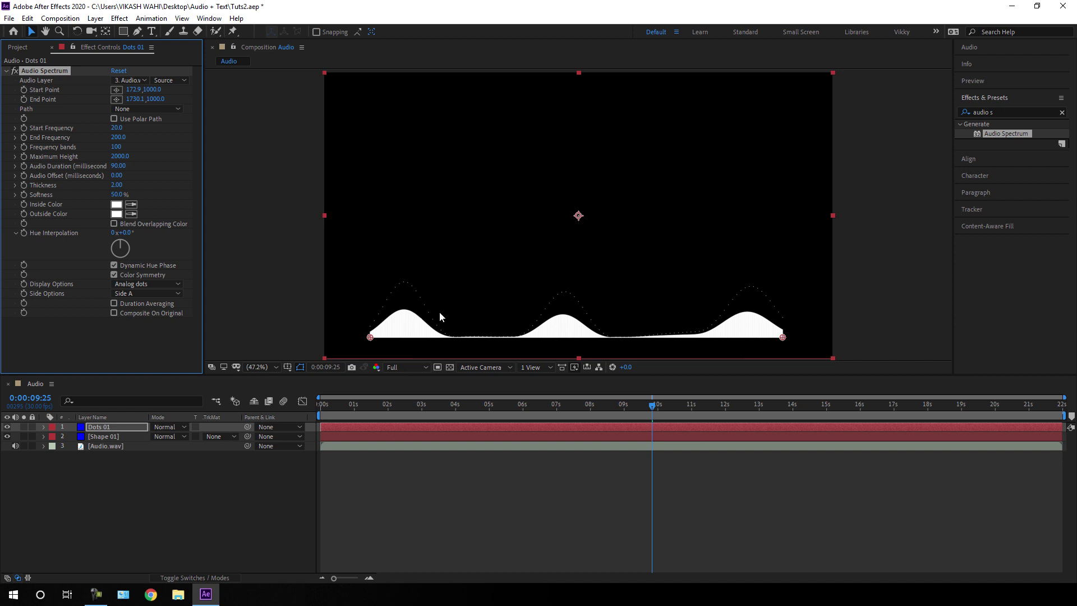
pyautogui.moveTo(608, 403)
pyautogui.mouseDown()
pyautogui.moveTo(579, 406)
pyautogui.moveTo(608, 412)
pyautogui.mouseUp()
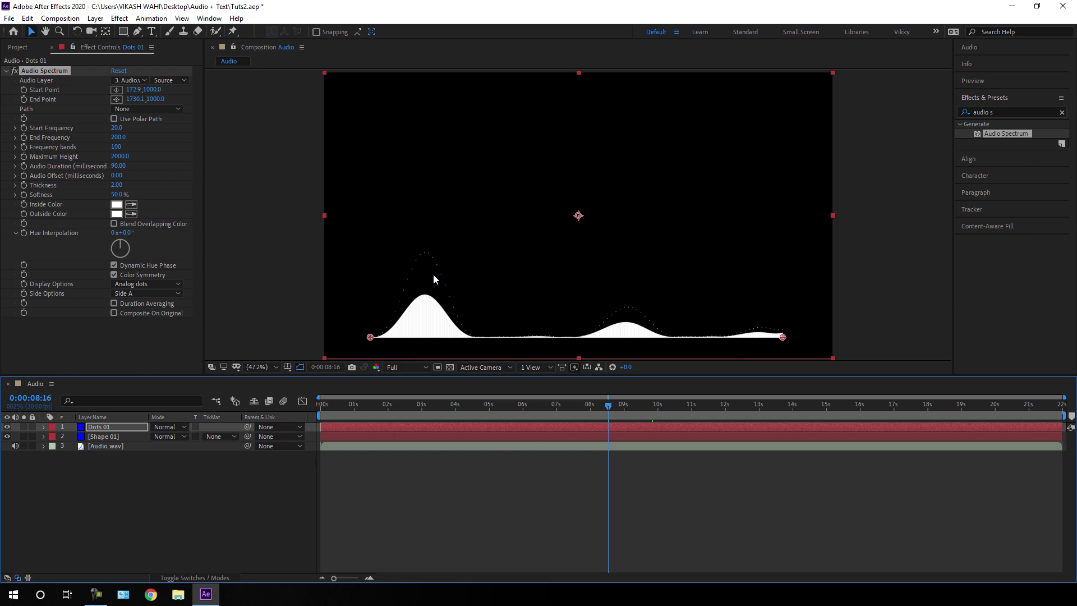
pyautogui.moveTo(118, 185); pyautogui.dragTo(130, 187)
pyautogui.click(119, 186)
pyautogui.write('5')
pyautogui.press('Return')
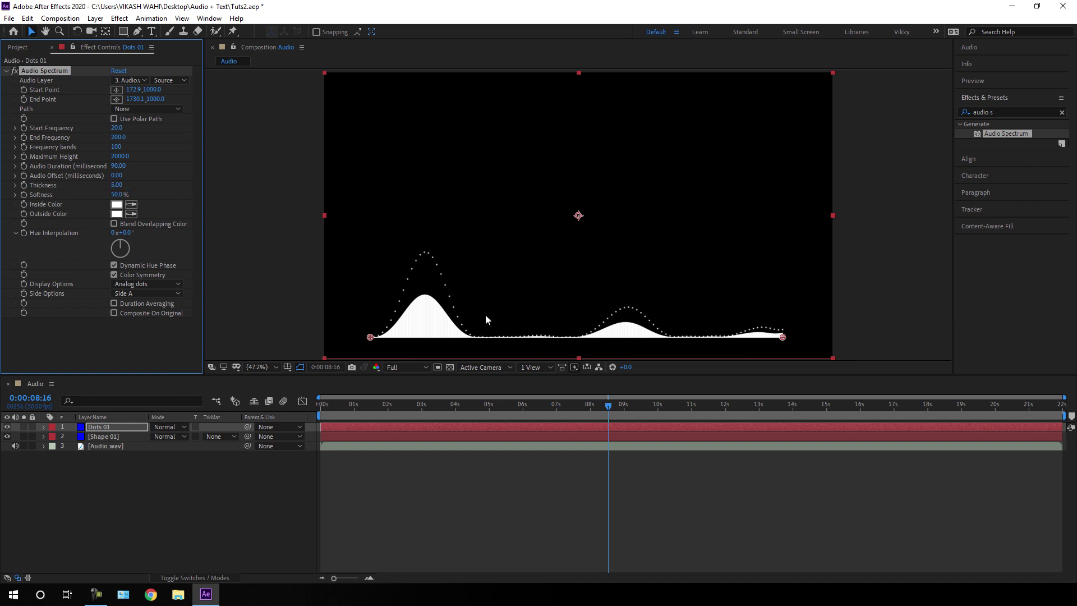
pyautogui.moveTo(583, 405); pyautogui.dragTo(631, 410)
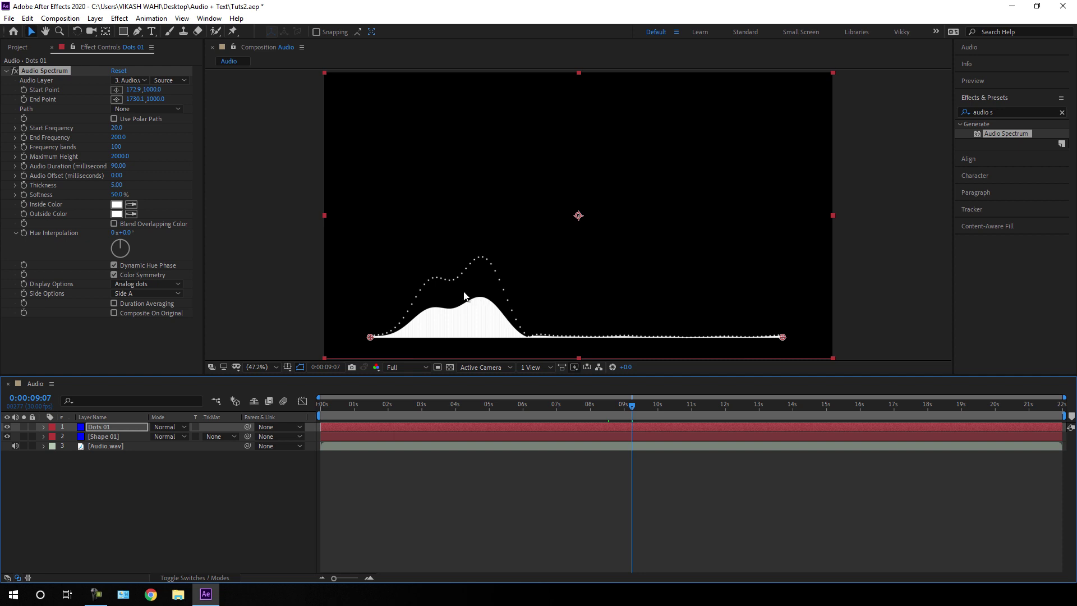
pyautogui.moveTo(648, 408); pyautogui.dragTo(666, 412)
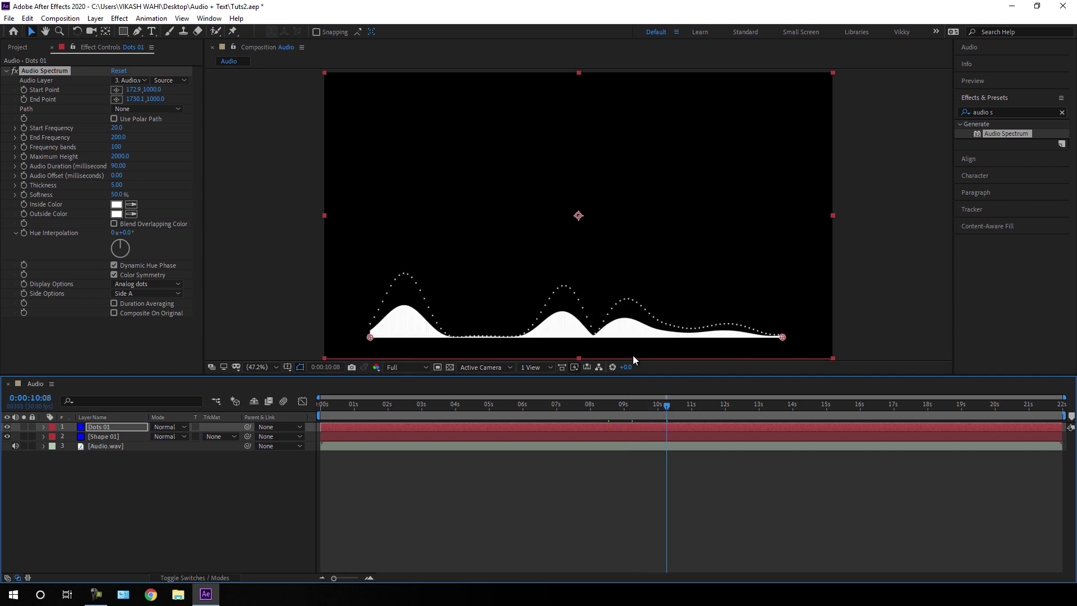
pyautogui.click(120, 426)
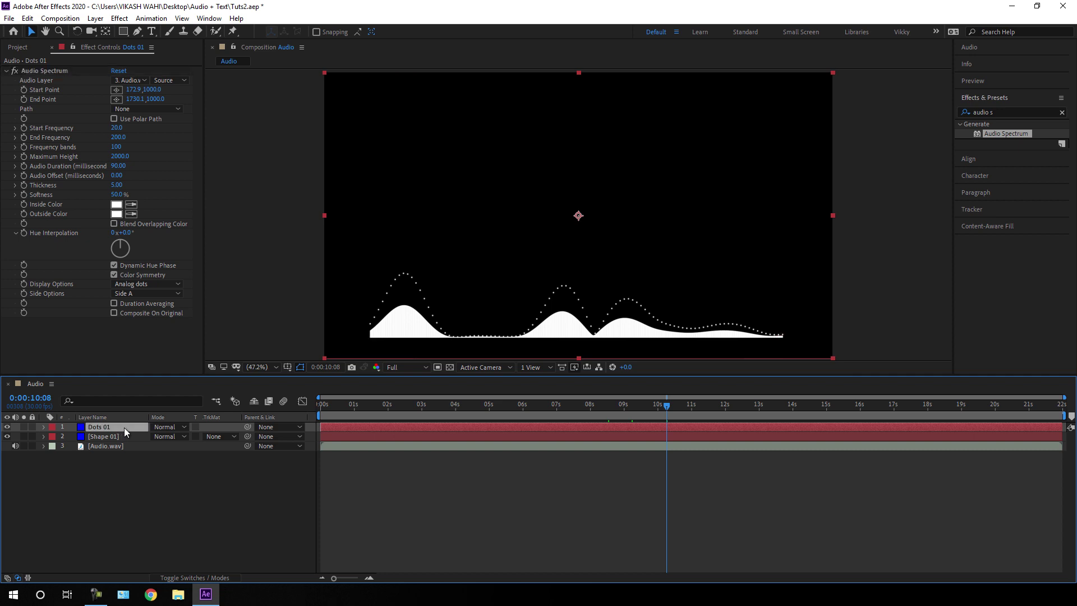
# Duplicate Dots 01 as Dots 02, set its Maximum Height to 3000, and preview the taller dots
pyautogui.hotkey('ctrl', 'd')
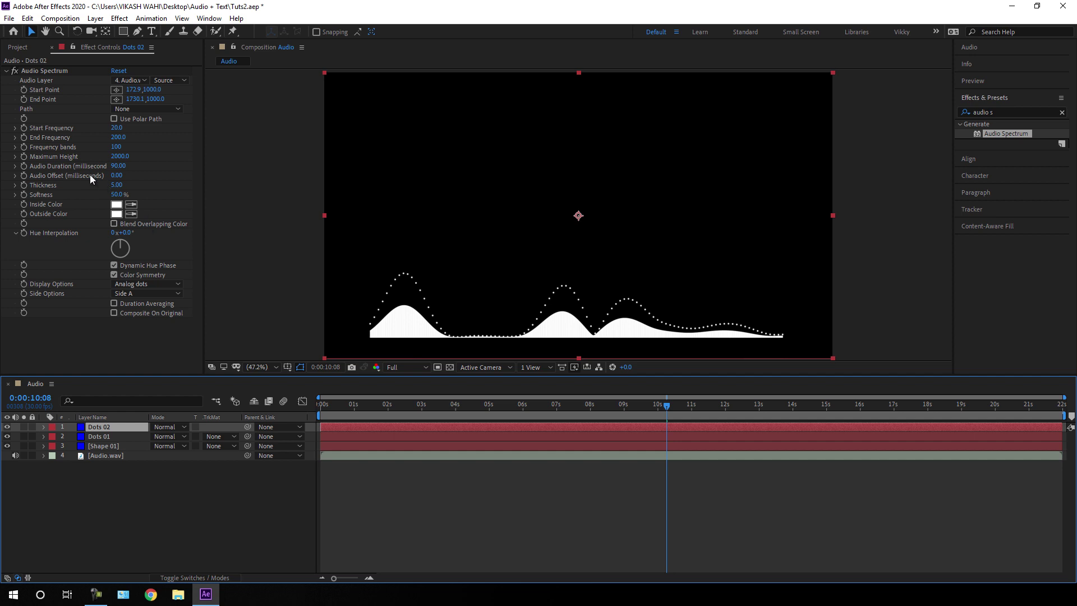
pyautogui.click(127, 157)
pyautogui.click(126, 156)
pyautogui.write('3000')
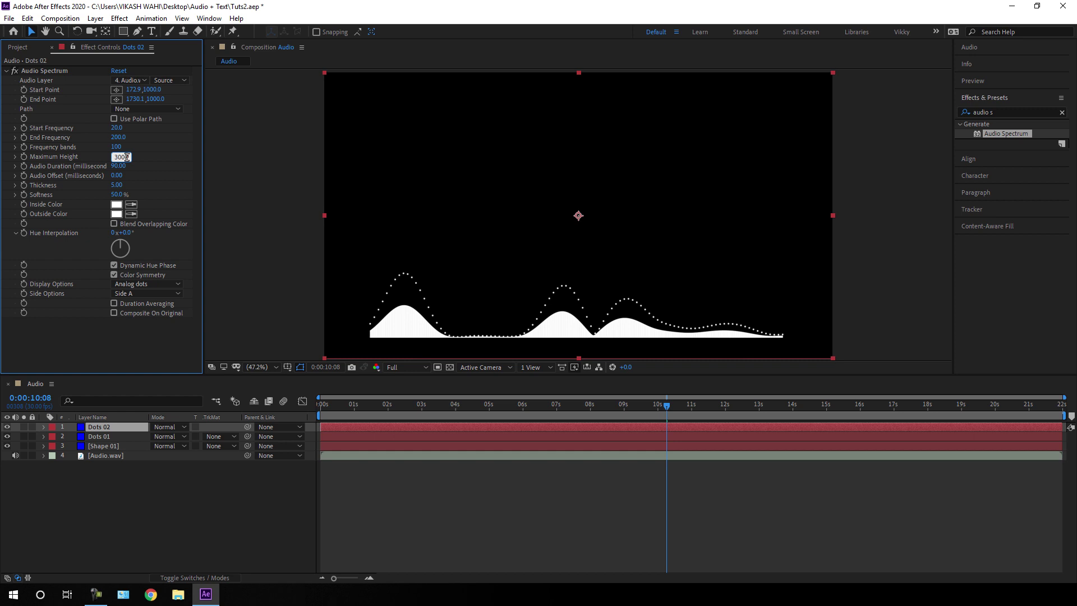
pyautogui.press('Return')
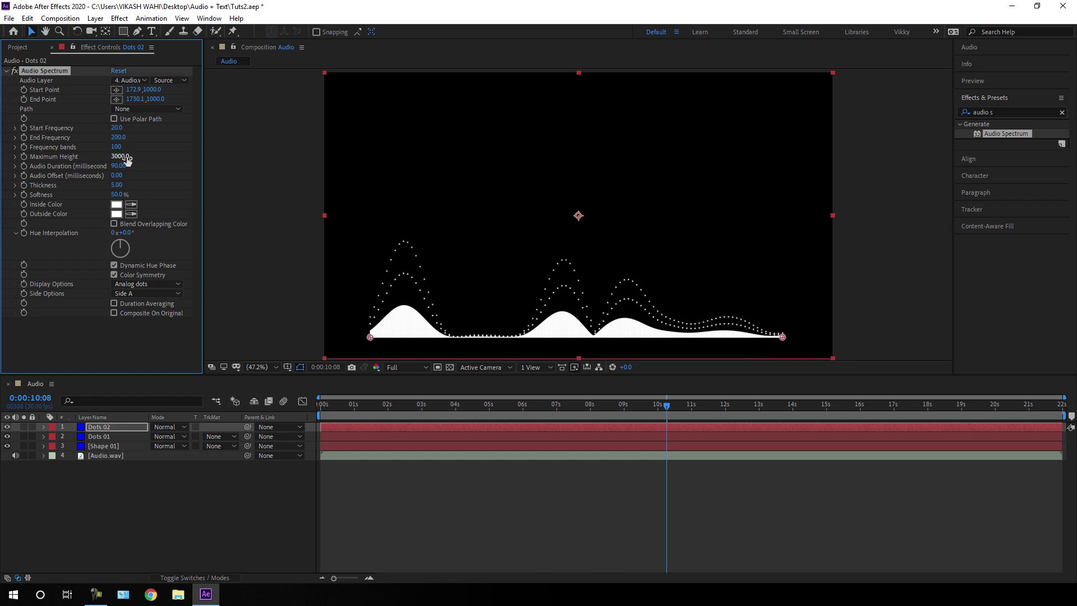
pyautogui.moveTo(618, 422); pyautogui.dragTo(672, 426)
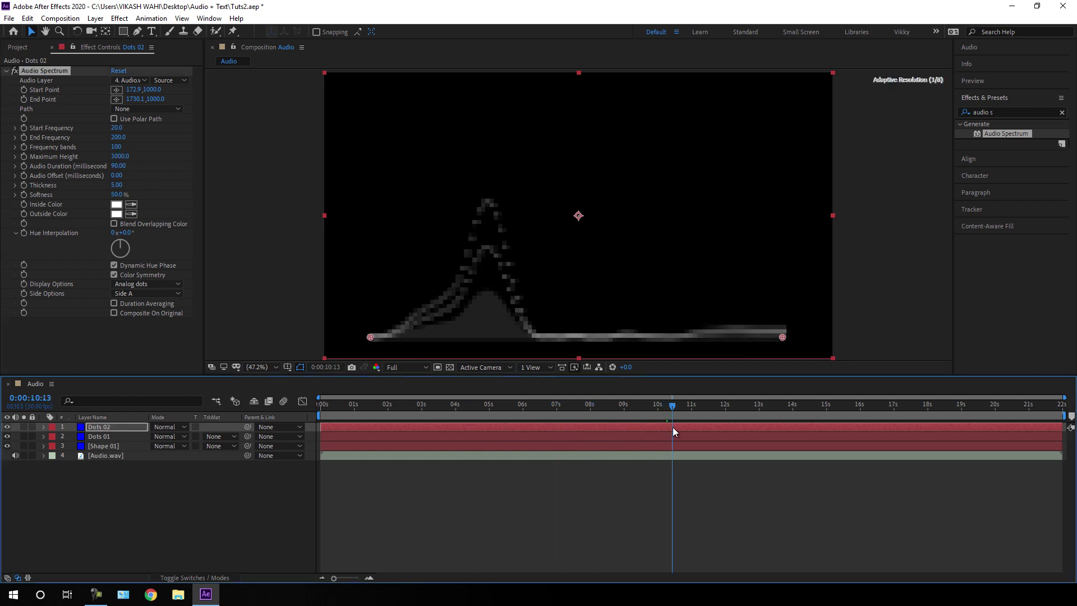
pyautogui.click(577, 406)
pyautogui.moveTo(607, 406); pyautogui.dragTo(659, 406)
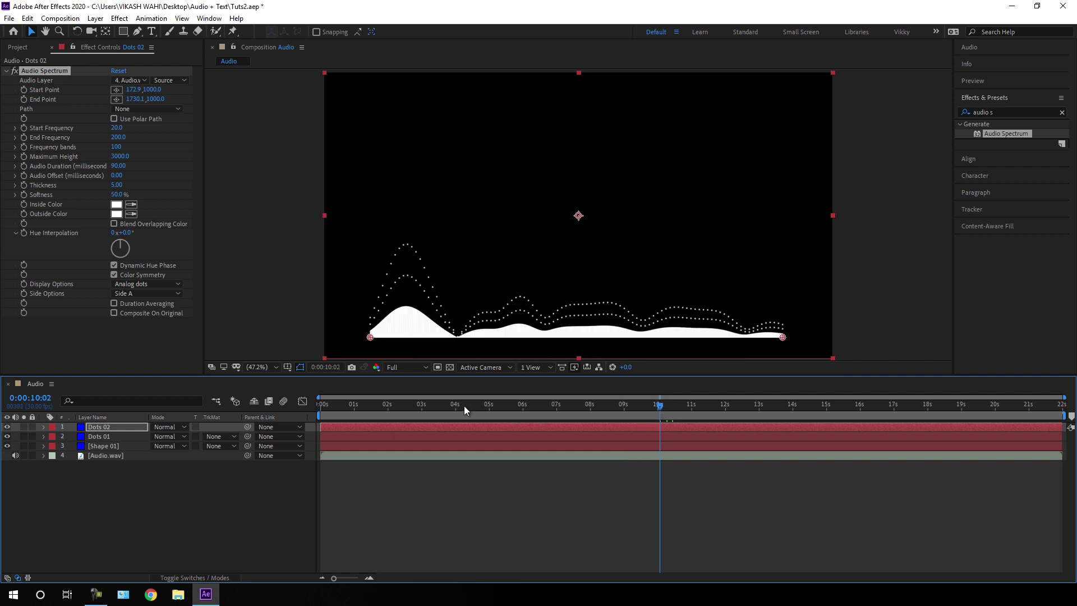
# Marquee-select all the layers in the timeline and bring up their context menu
pyautogui.click(106, 497)
pyautogui.moveTo(90, 491); pyautogui.dragTo(114, 432)
pyautogui.rightClick(117, 444)
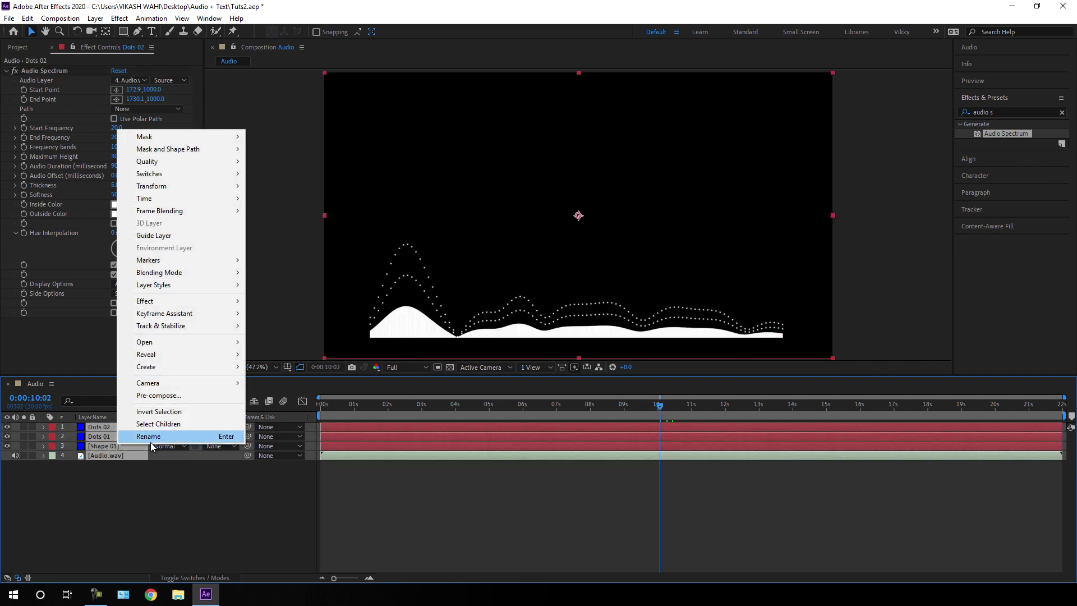
# Pre-compose the selected layers into a composition named Waves, then deselect it
pyautogui.click(165, 399)
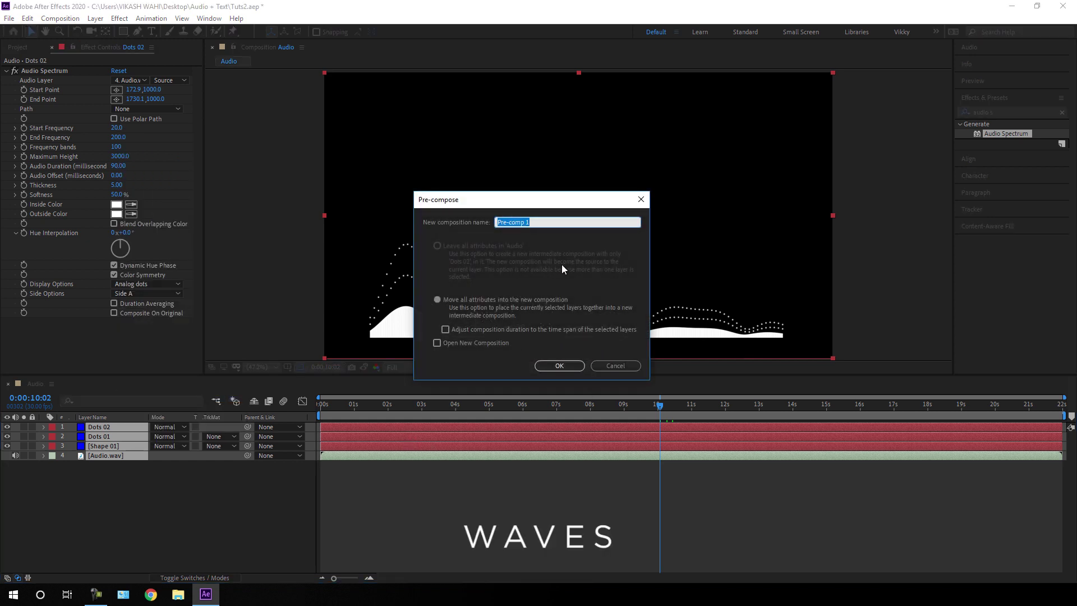
pyautogui.write('Waves')
pyautogui.click(558, 367)
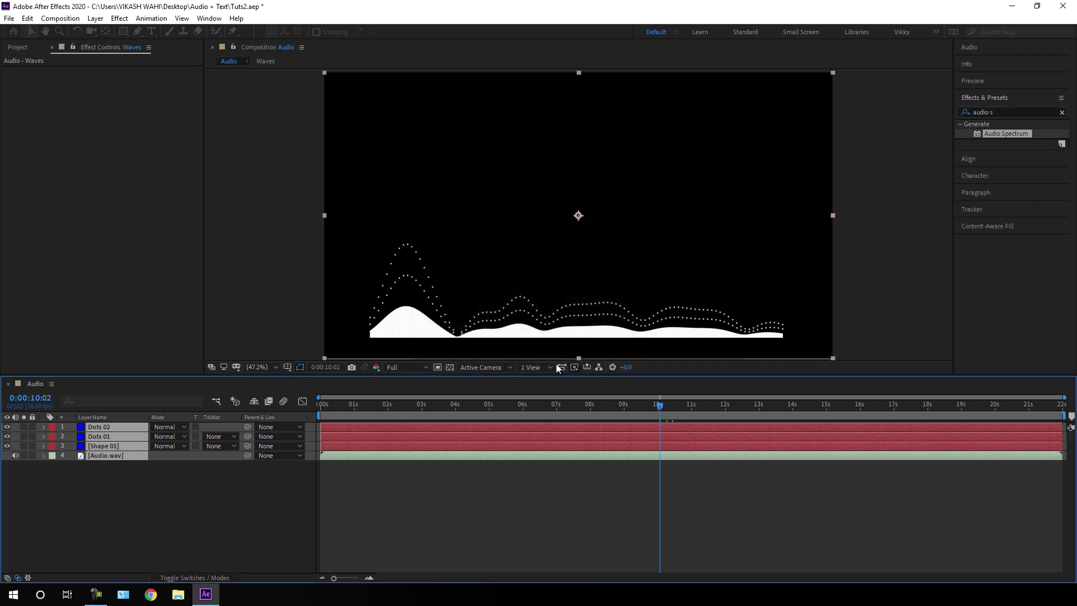
pyautogui.click(243, 479)
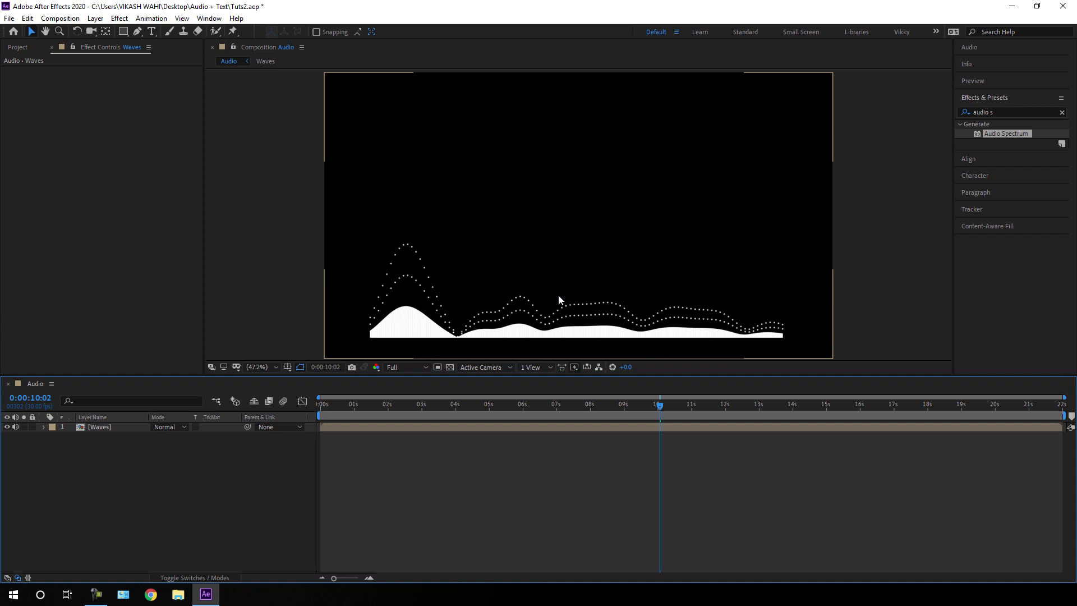
pyautogui.click(95, 18)
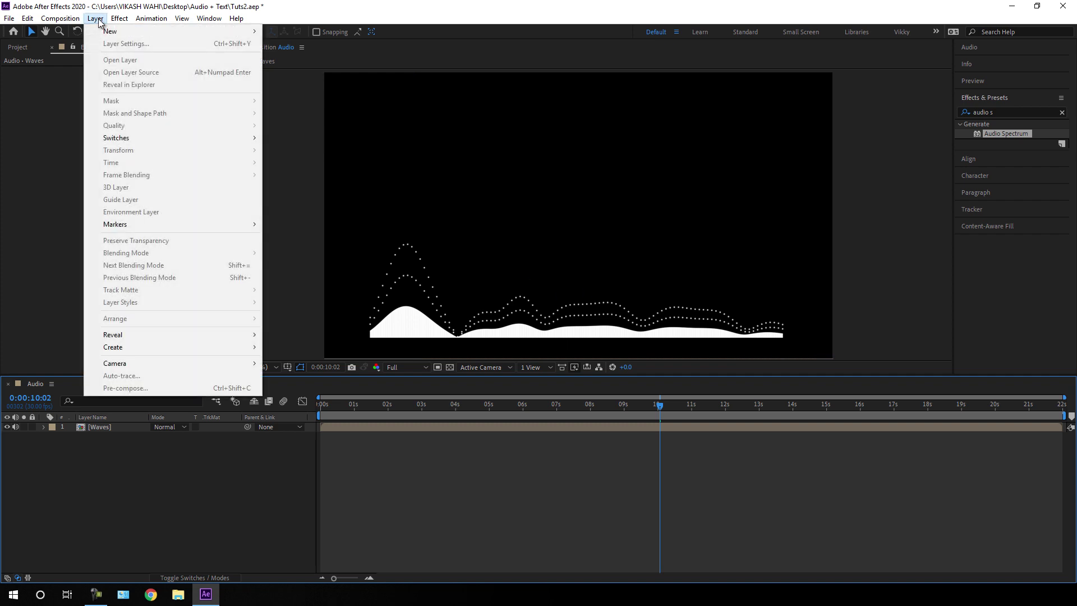
# Create a full-frame white (FFFFFF) solid named Color
pyautogui.moveTo(112, 31)
pyautogui.click(322, 45)
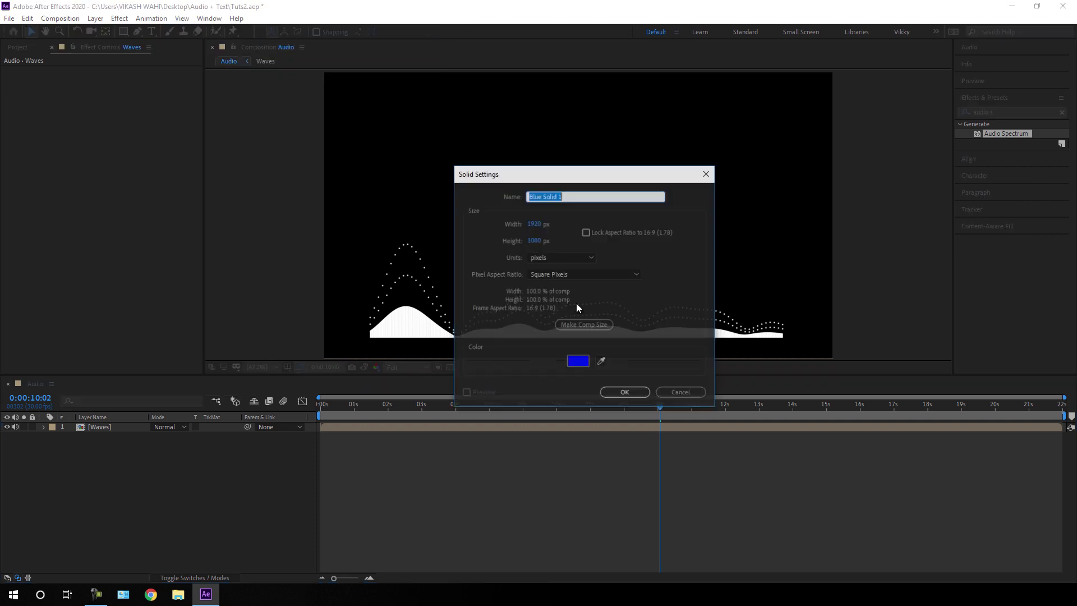
pyautogui.write('Color')
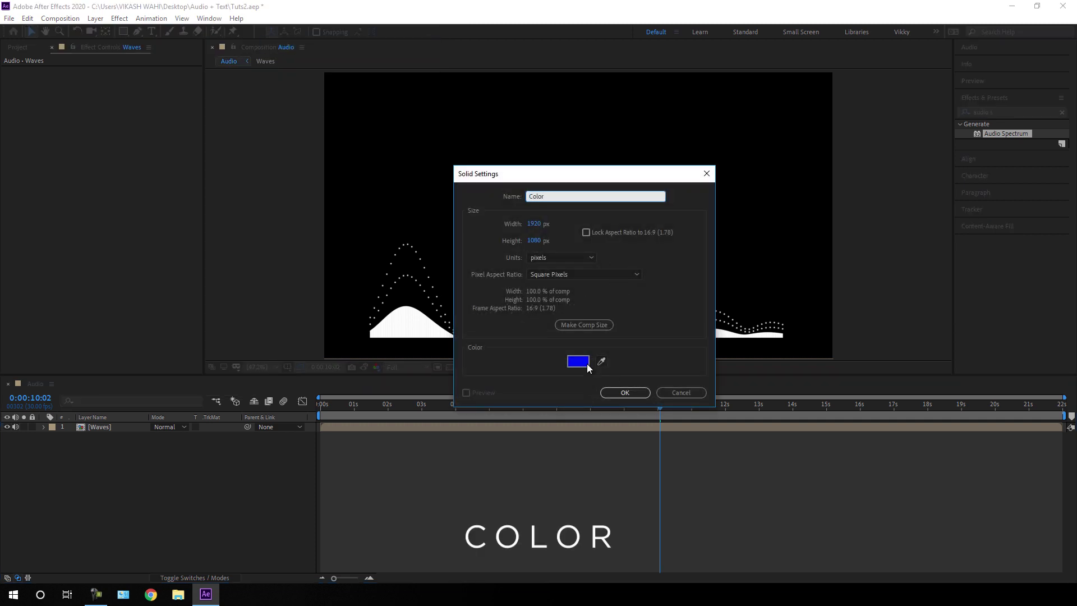
pyautogui.click(587, 368)
pyautogui.moveTo(505, 365); pyautogui.dragTo(313, 319)
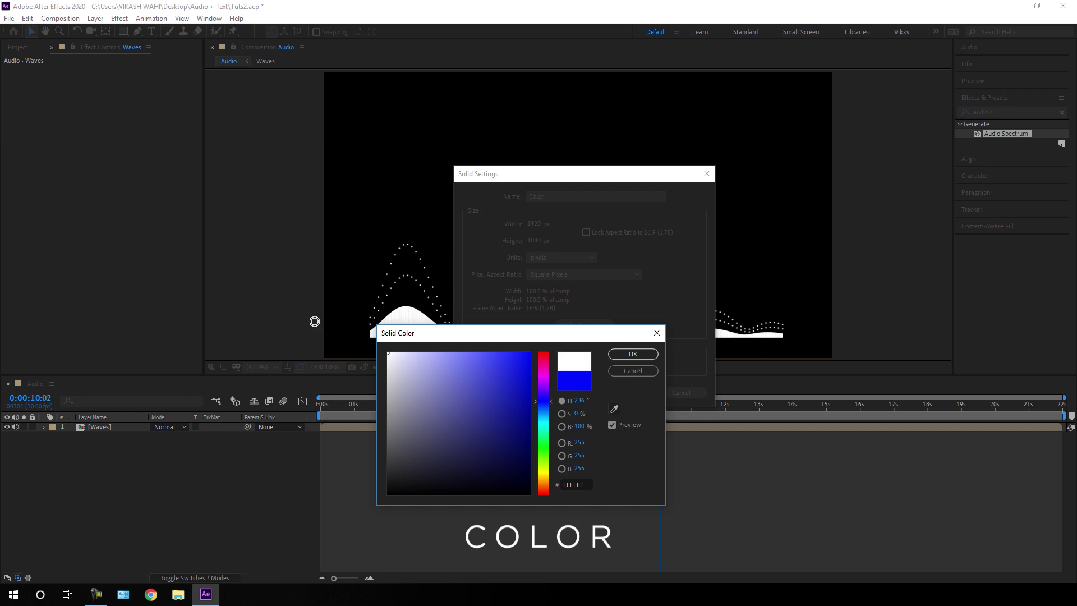
pyautogui.click(616, 353)
pyautogui.click(628, 393)
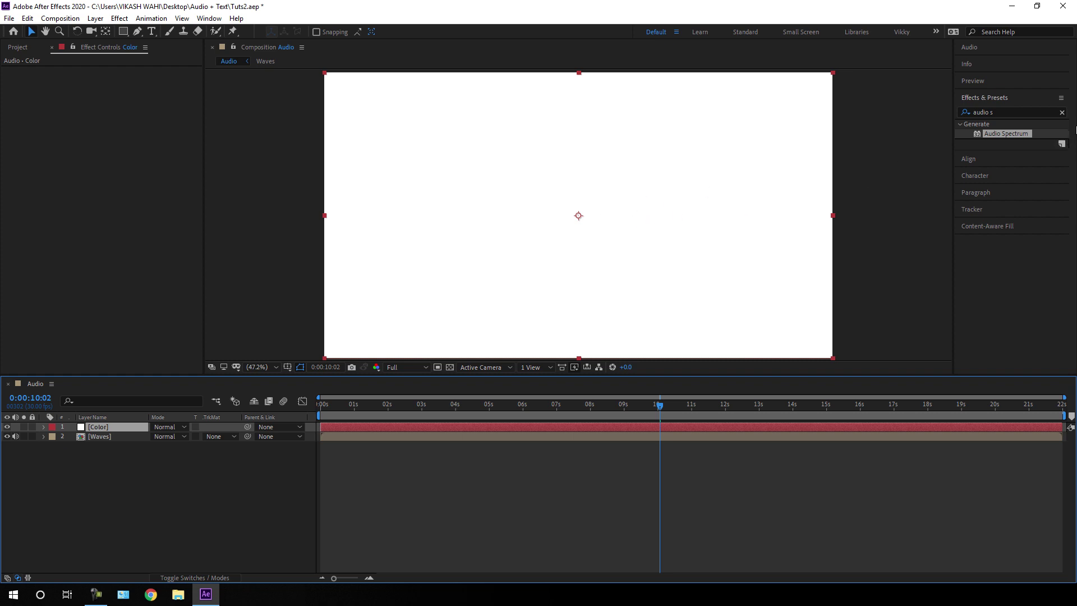
# Search 'ramp' in Effects & Presets and apply Gradient Ramp to the Color solid
pyautogui.click(1062, 112)
pyautogui.click(1050, 112)
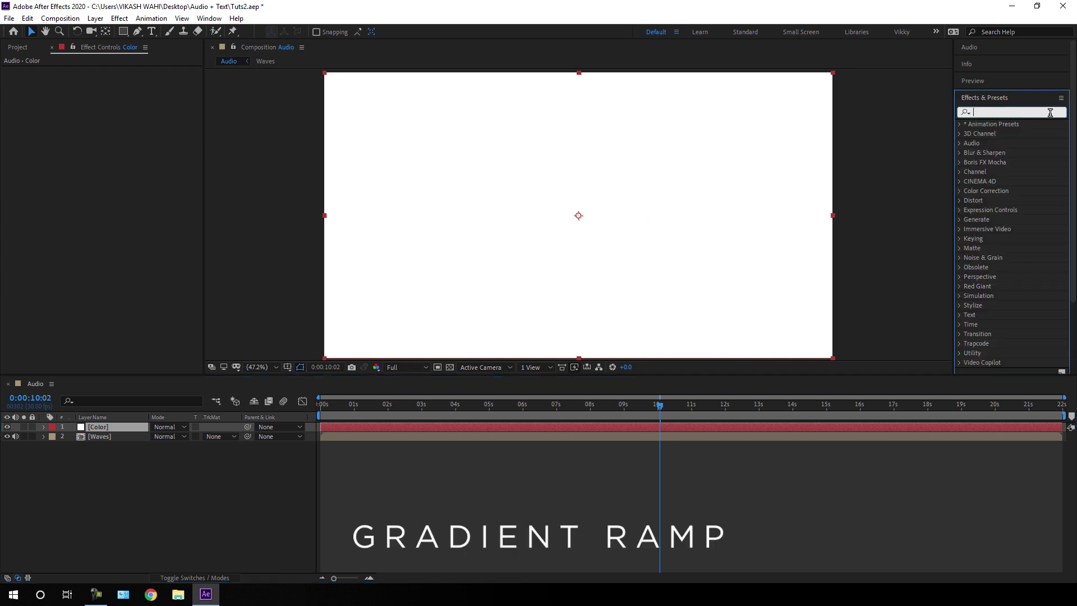
pyautogui.write('ramp')
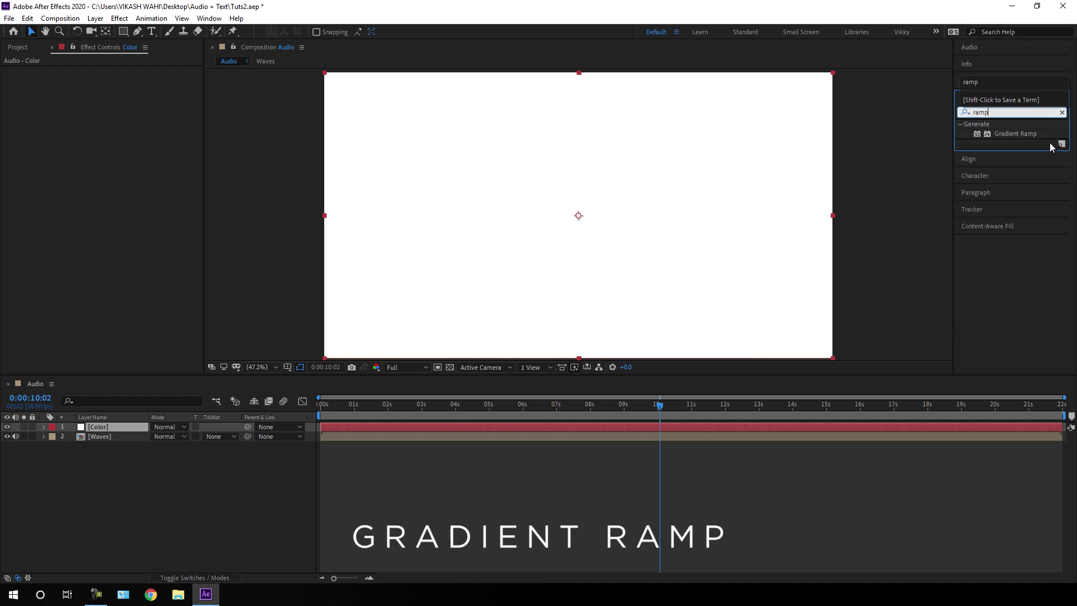
pyautogui.moveTo(1023, 134); pyautogui.dragTo(549, 225)
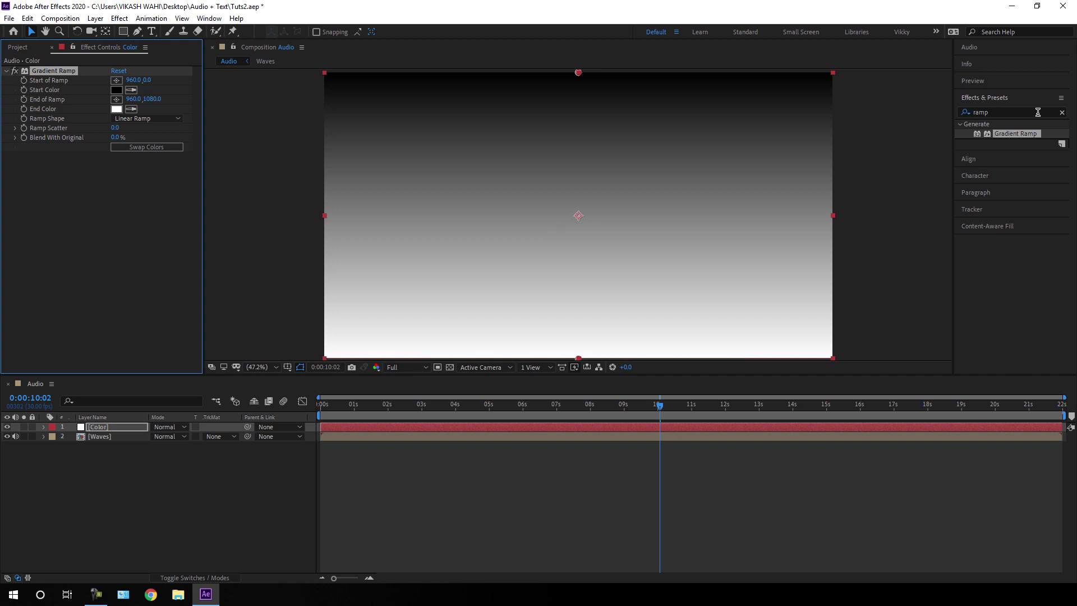
# Search 'colorama' and apply Colorama to the Color solid
pyautogui.click(1061, 113)
pyautogui.click(1062, 113)
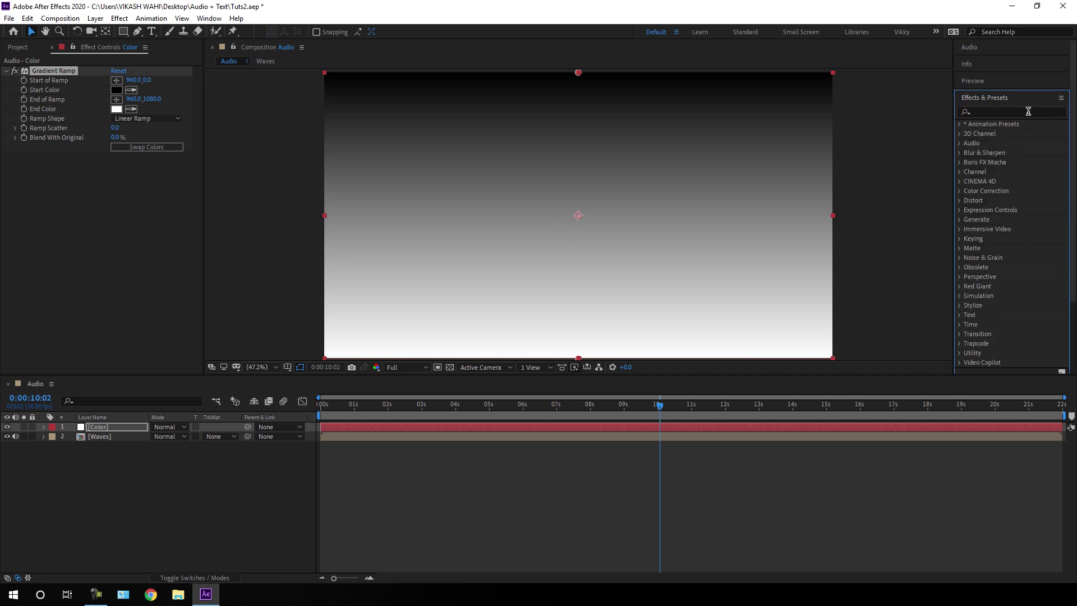
pyautogui.click(1020, 110)
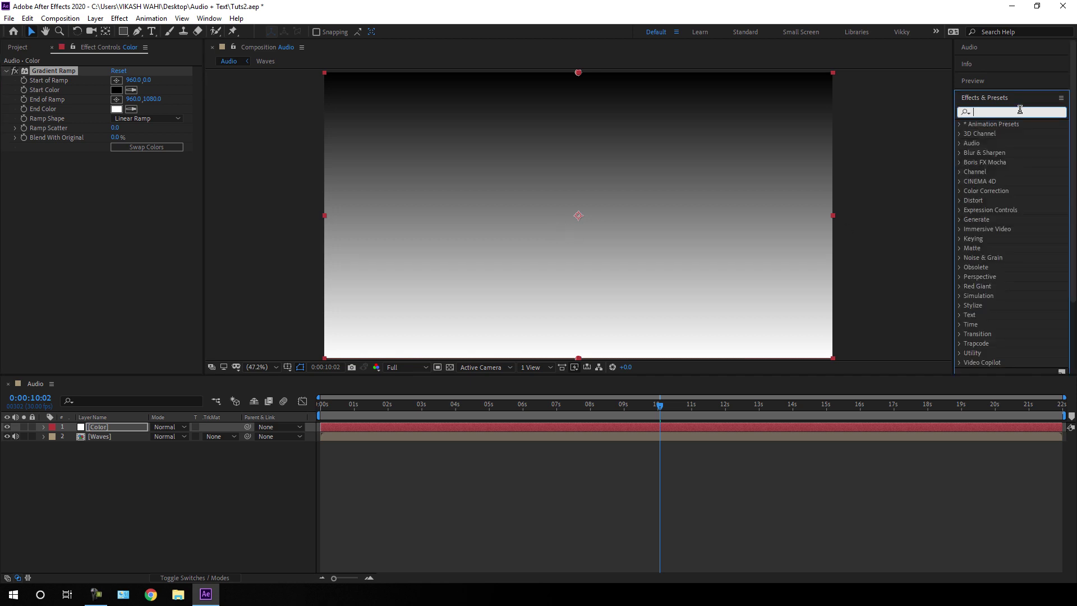
pyautogui.write('colo')
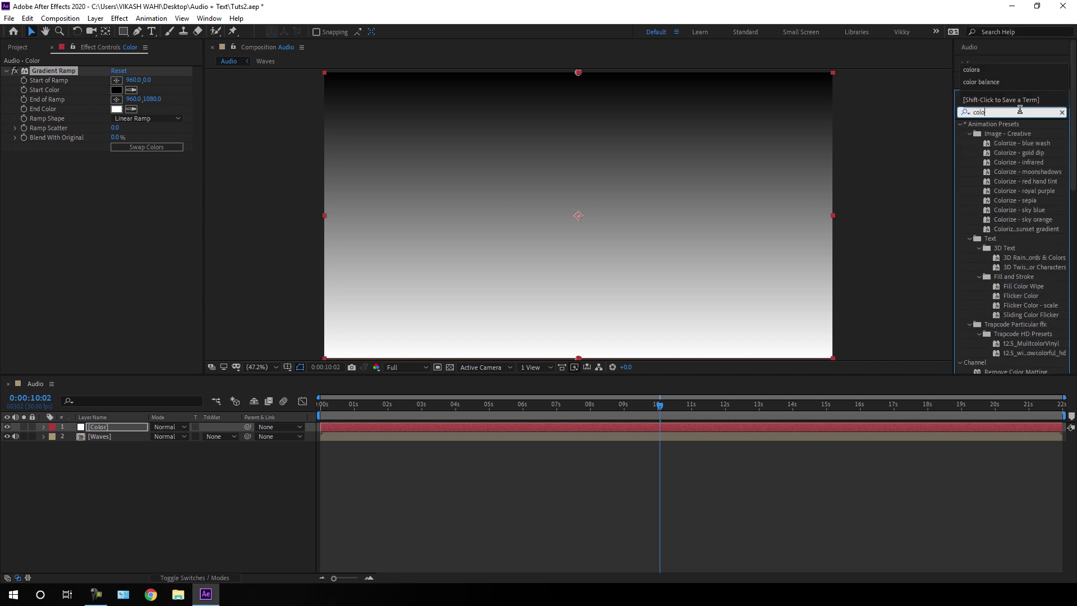
pyautogui.write('ra')
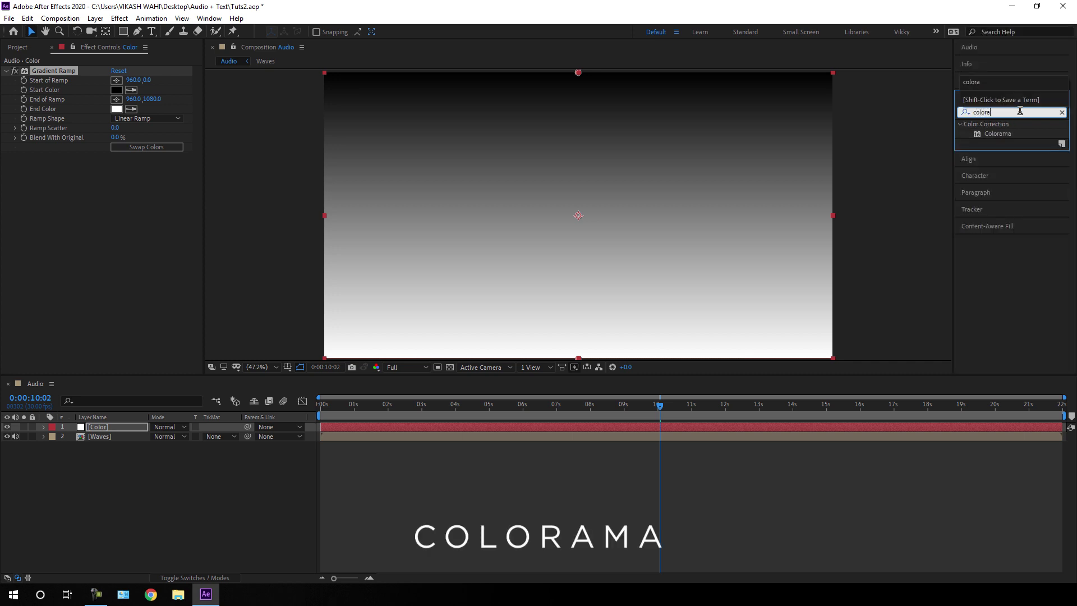
pyautogui.moveTo(999, 133); pyautogui.dragTo(650, 197)
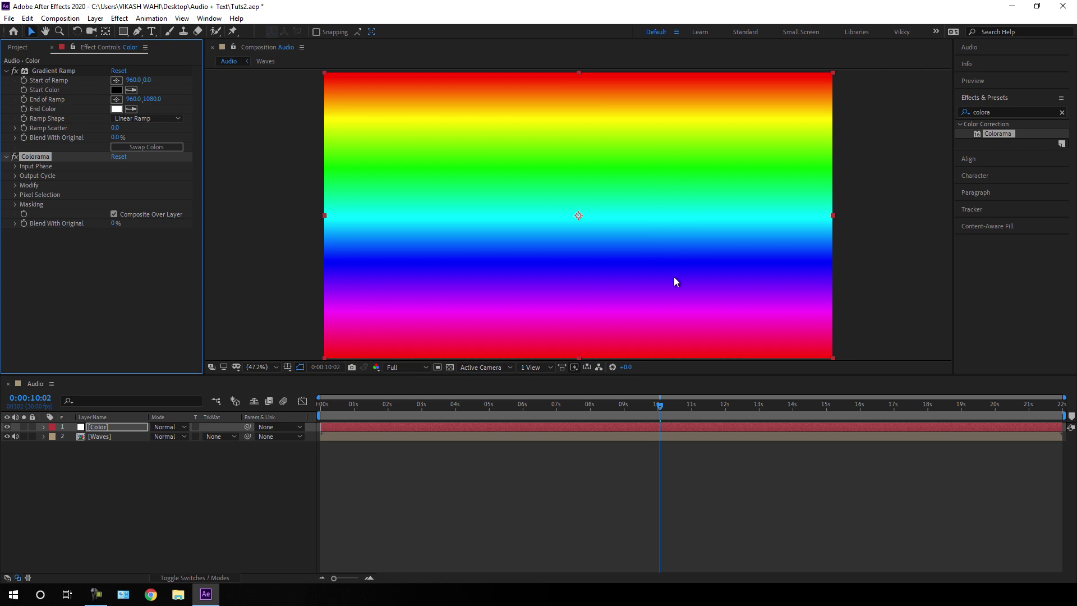
# Set the Color layer's Rotation to 90° and reselect the layer
pyautogui.click(126, 426)
pyautogui.press('r')
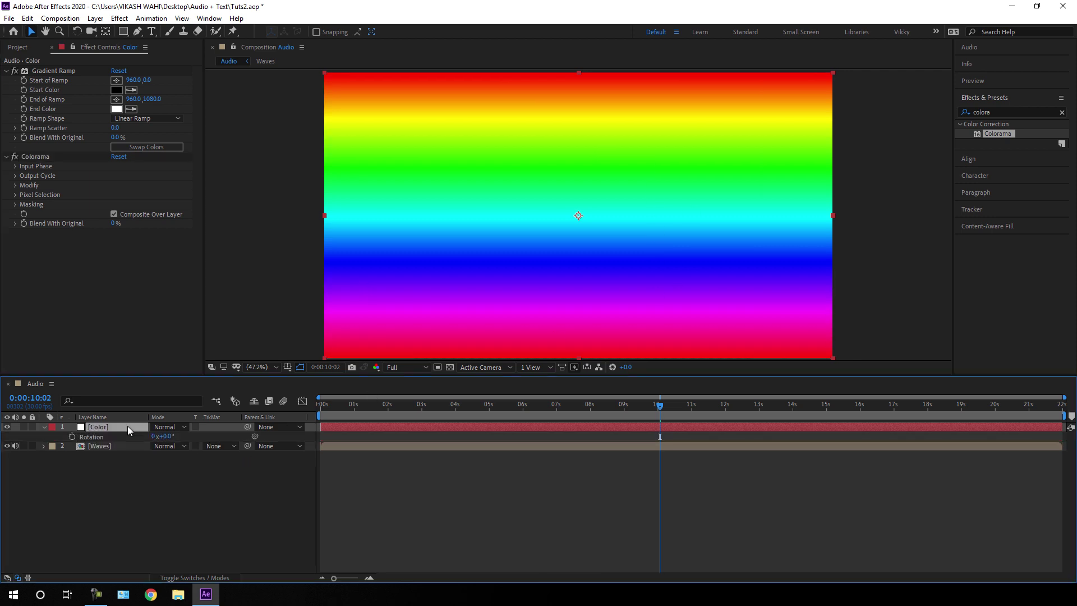
pyautogui.moveTo(167, 436)
pyautogui.mouseDown()
pyautogui.moveTo(195, 436)
pyautogui.moveTo(171, 440)
pyautogui.mouseUp()
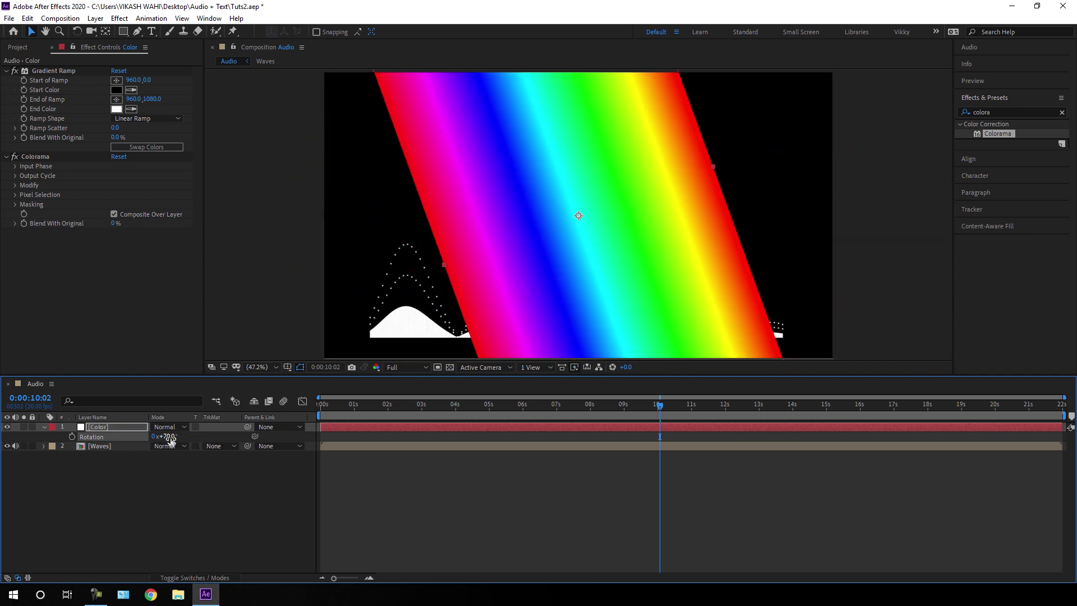
pyautogui.write('90')
pyautogui.press('Return')
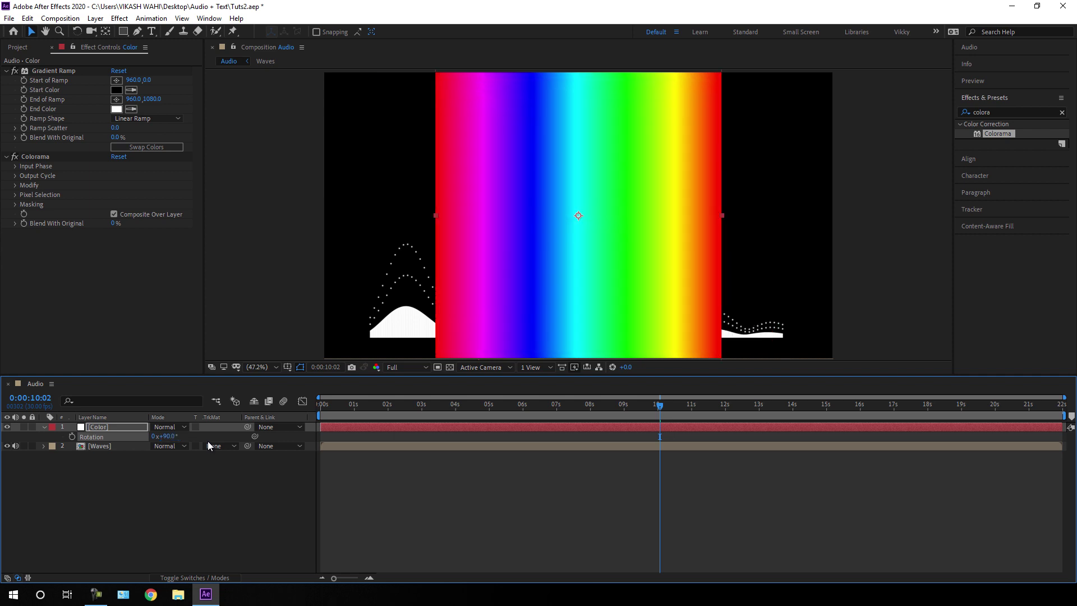
pyautogui.click(188, 466)
pyautogui.click(94, 430)
# Resize the Color solid to 1080x1920 in its Solid Settings
pyautogui.click(96, 19)
pyautogui.click(115, 44)
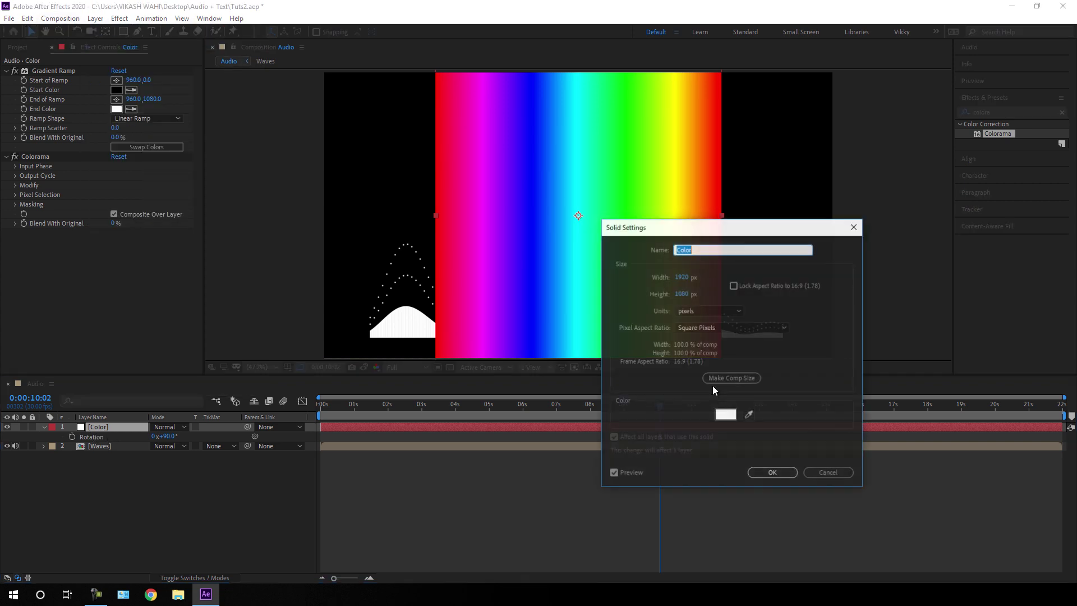
pyautogui.click(683, 278)
pyautogui.write('1')
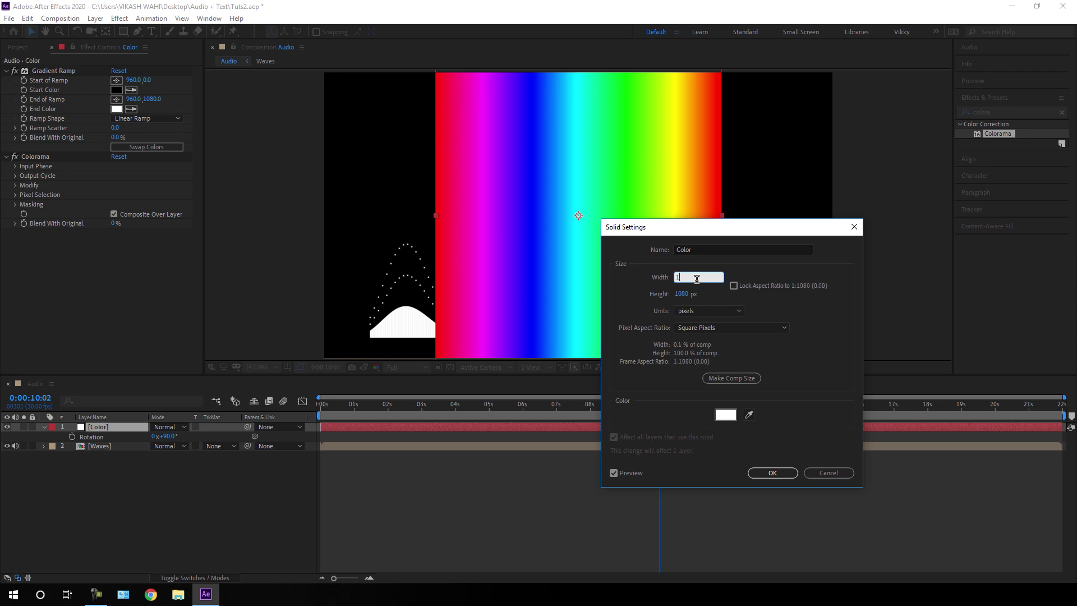
pyautogui.write('080')
pyautogui.click(684, 295)
pyautogui.write('1920')
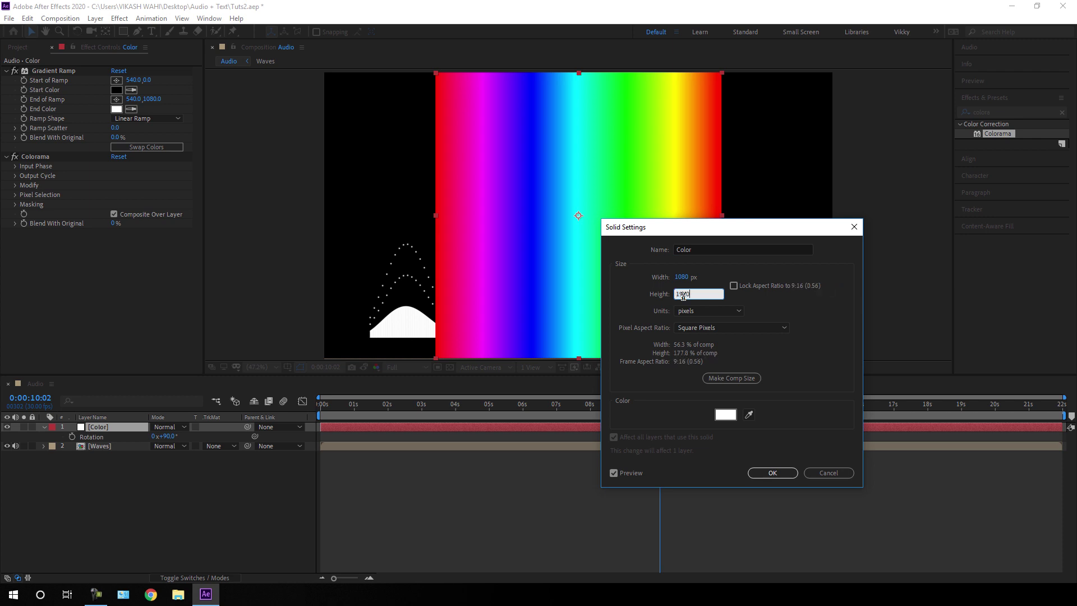
pyautogui.click(764, 474)
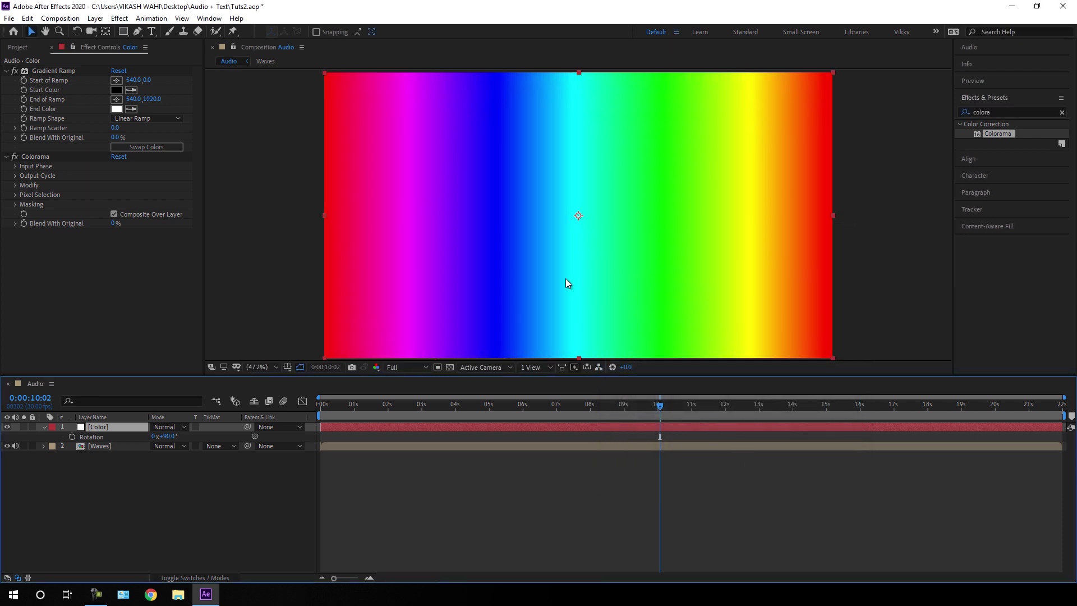
pyautogui.click(15, 166)
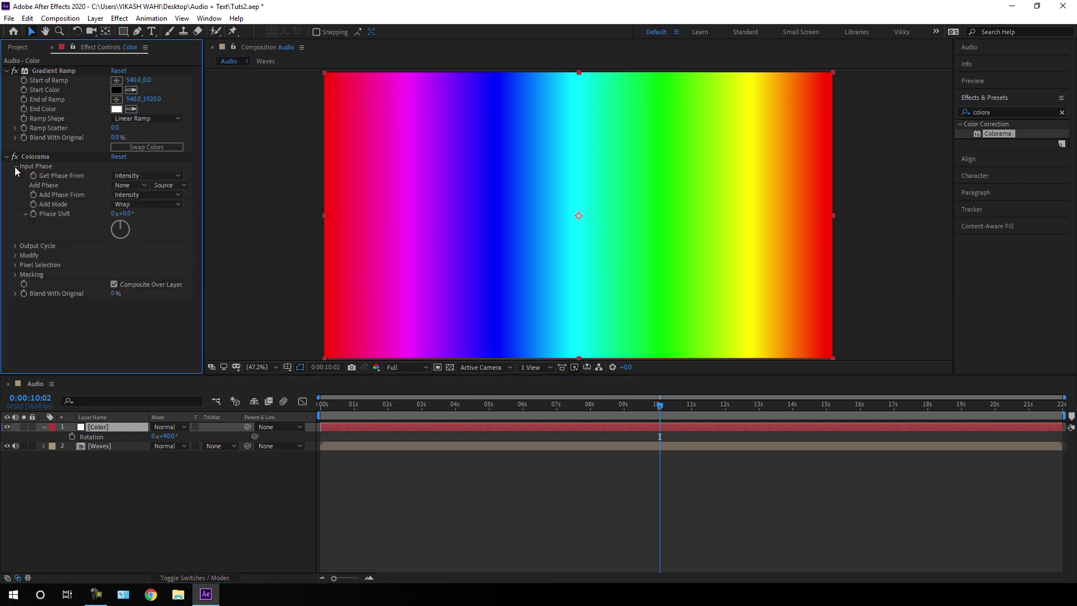
# Set Colorama's Phase Shift to 140°
pyautogui.moveTo(123, 214); pyautogui.dragTo(179, 219)
pyautogui.click(128, 214)
pyautogui.write('140')
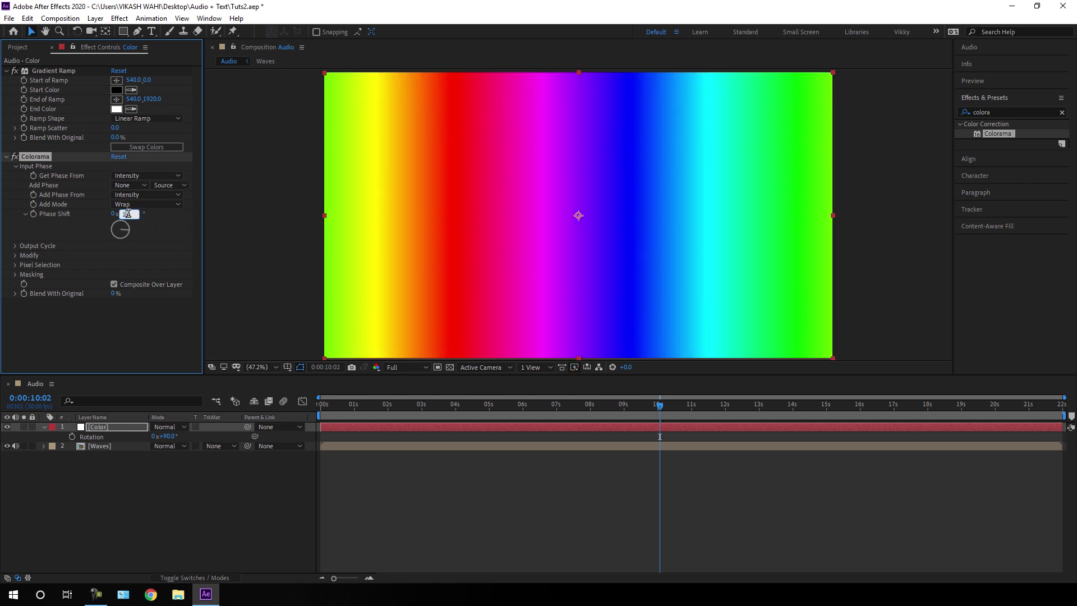
pyautogui.press('Return')
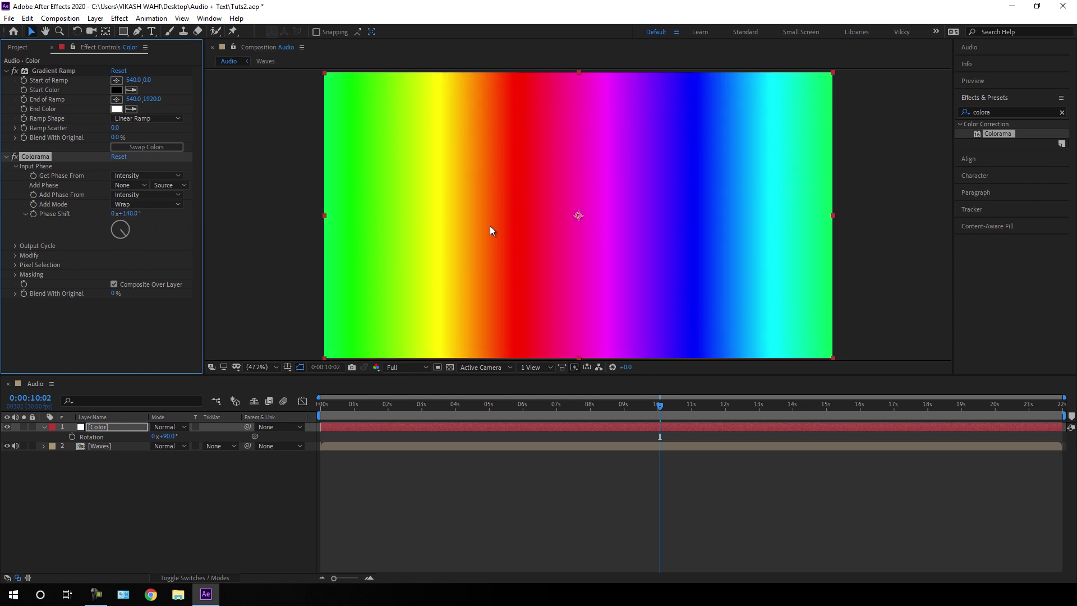
# Move the Color layer beneath the Waves layer in the timeline
pyautogui.click(126, 427)
pyautogui.click(45, 428)
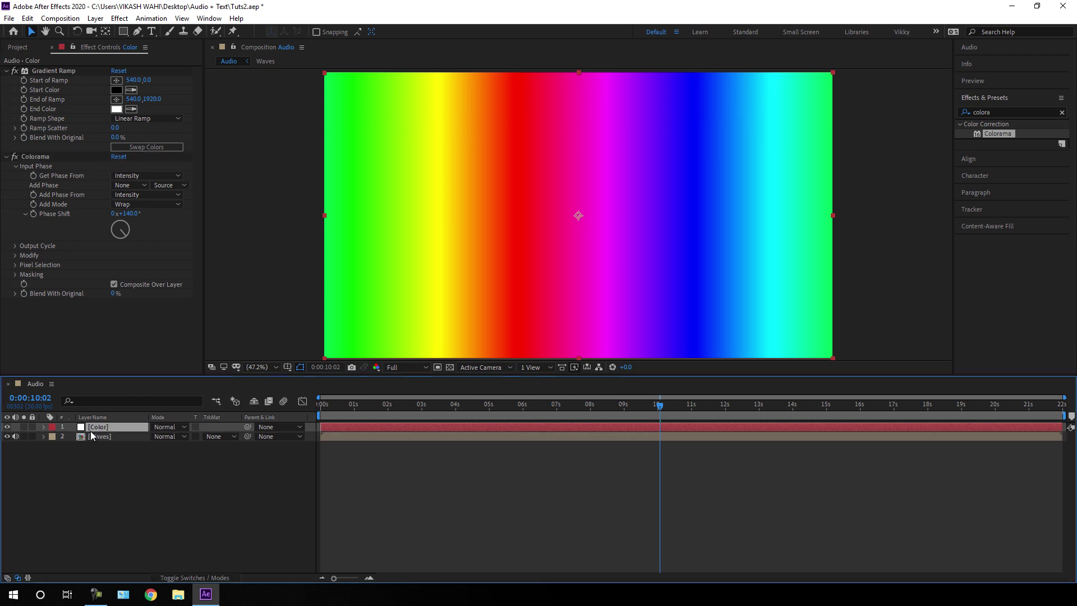
pyautogui.moveTo(108, 426); pyautogui.dragTo(114, 442)
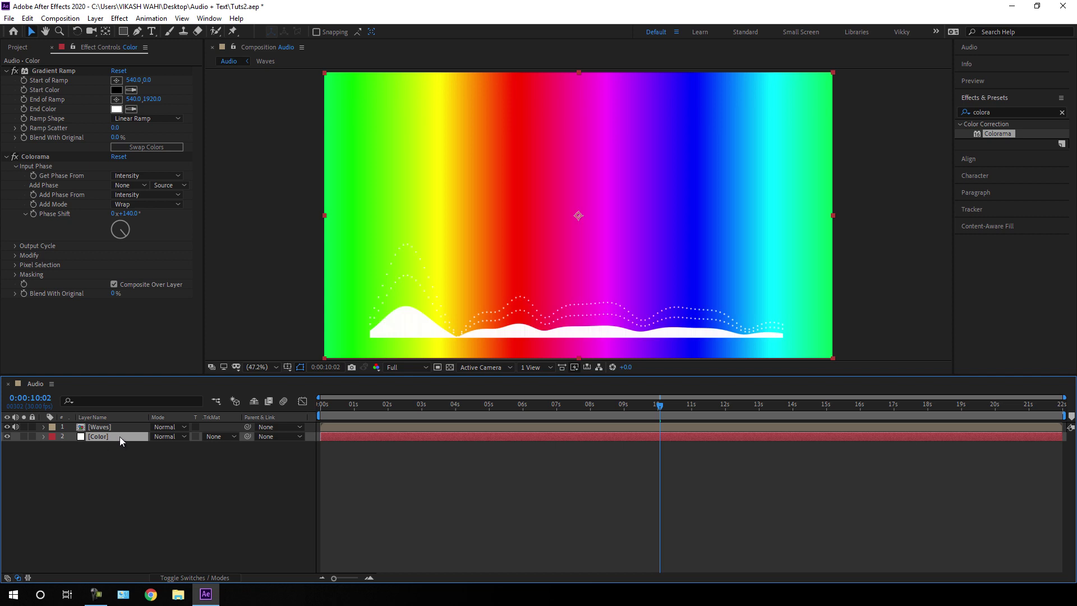
# Scale the Color layer to about 85% and nudge it slightly down
pyautogui.press('s')
pyautogui.moveTo(188, 446); pyautogui.dragTo(184, 447)
pyautogui.click(129, 439)
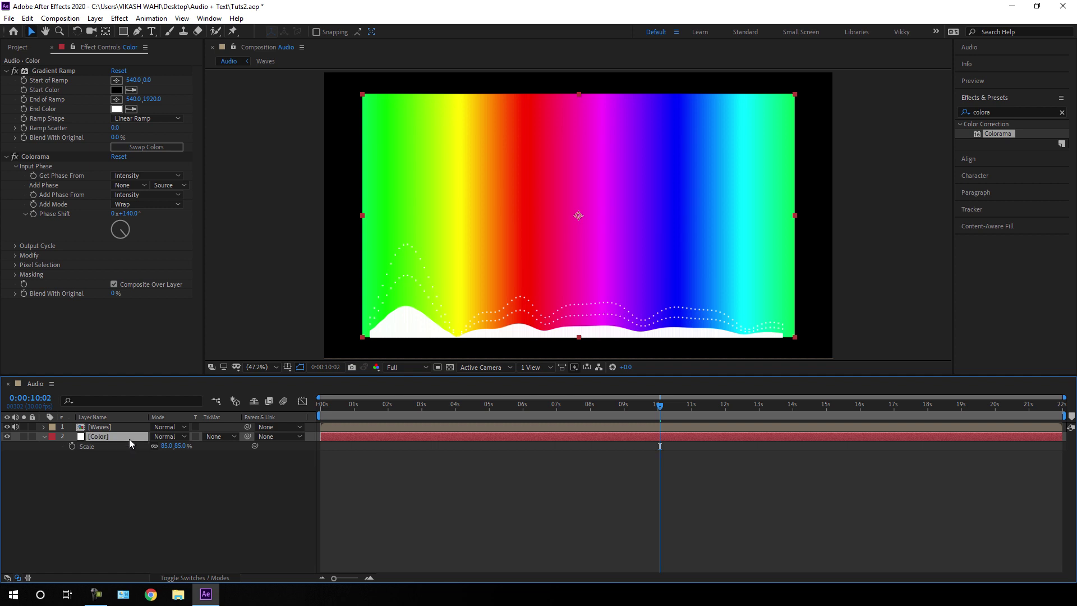
pyautogui.hotkey('shift', 'Down')
pyautogui.hotkey('shift', 'Down')
pyautogui.hotkey('shift', 'Down')
pyautogui.hotkey('shift', 'Down')
pyautogui.hotkey('shift', 'Down')
pyautogui.hotkey('shift', 'Down')
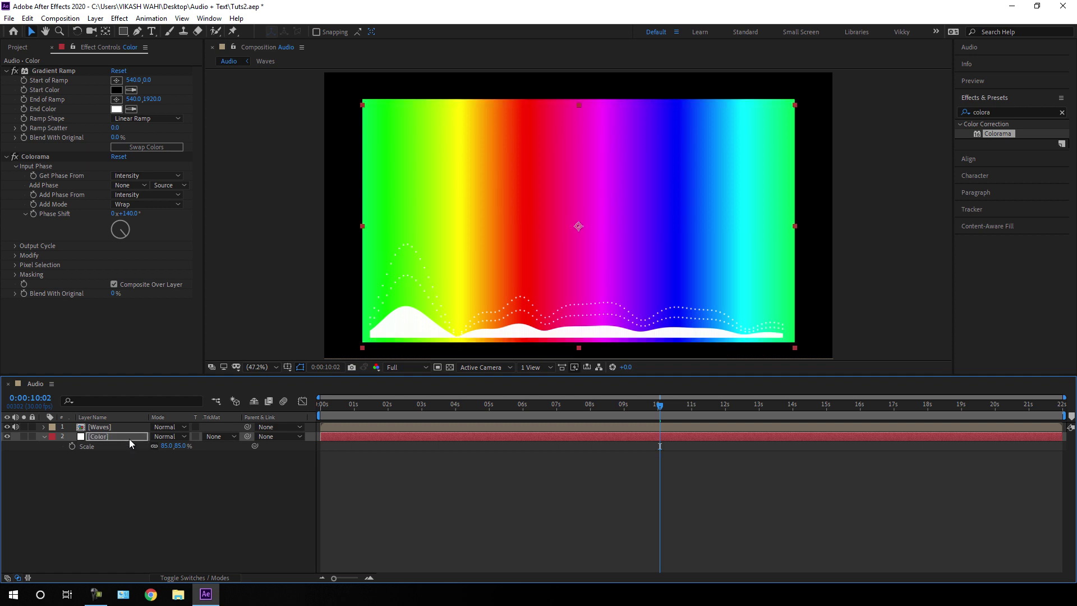
pyautogui.click(44, 436)
pyautogui.click(99, 457)
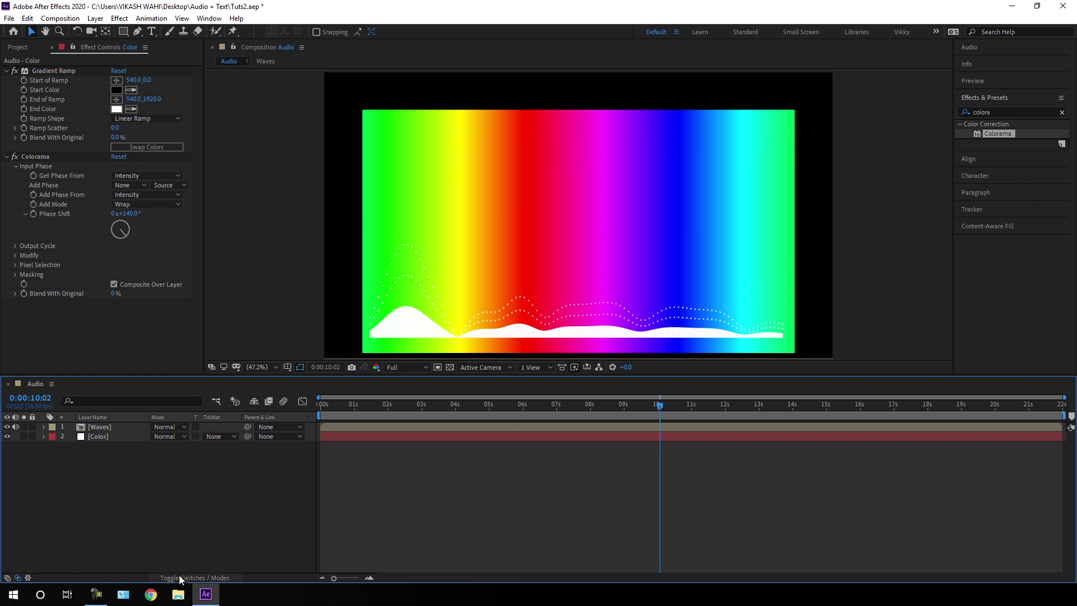
# Set the Color layer's track matte to Alpha Matte 'Waves' and scrub to preview
pyautogui.click(221, 439)
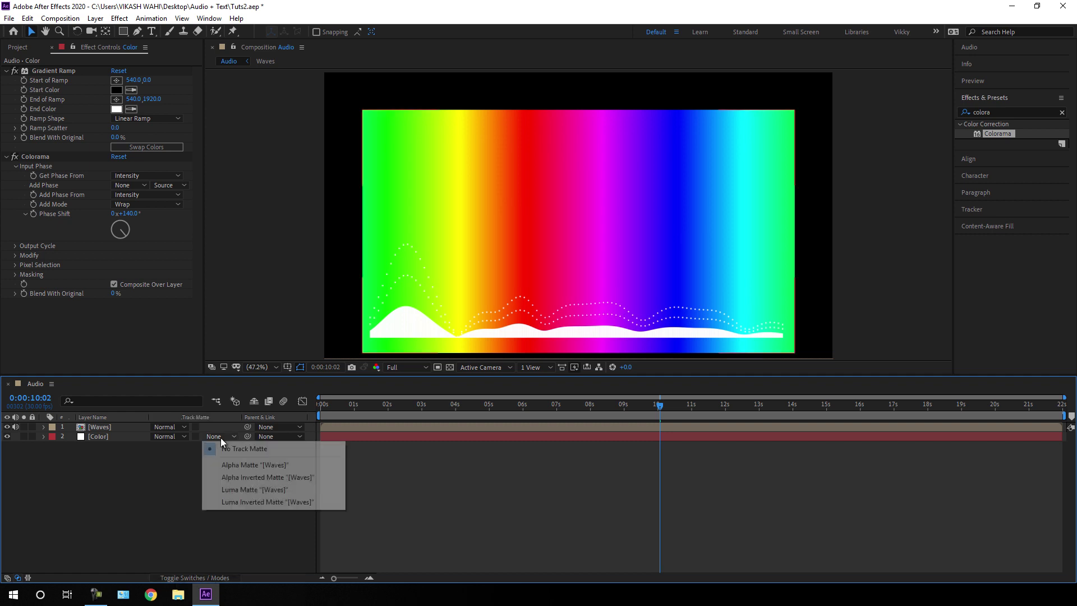
pyautogui.click(226, 463)
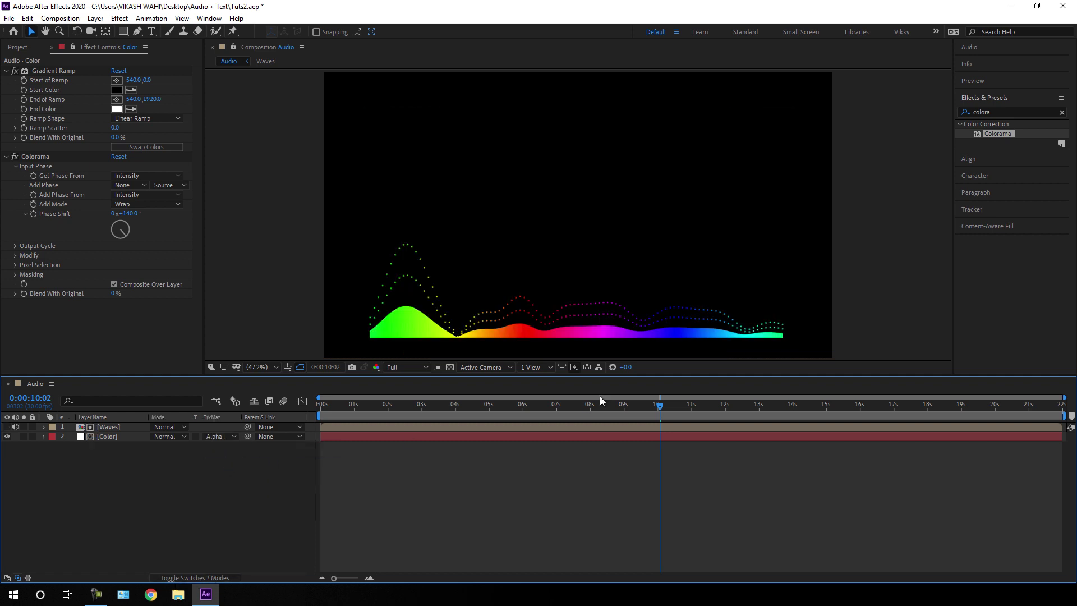
pyautogui.moveTo(586, 405); pyautogui.dragTo(629, 420)
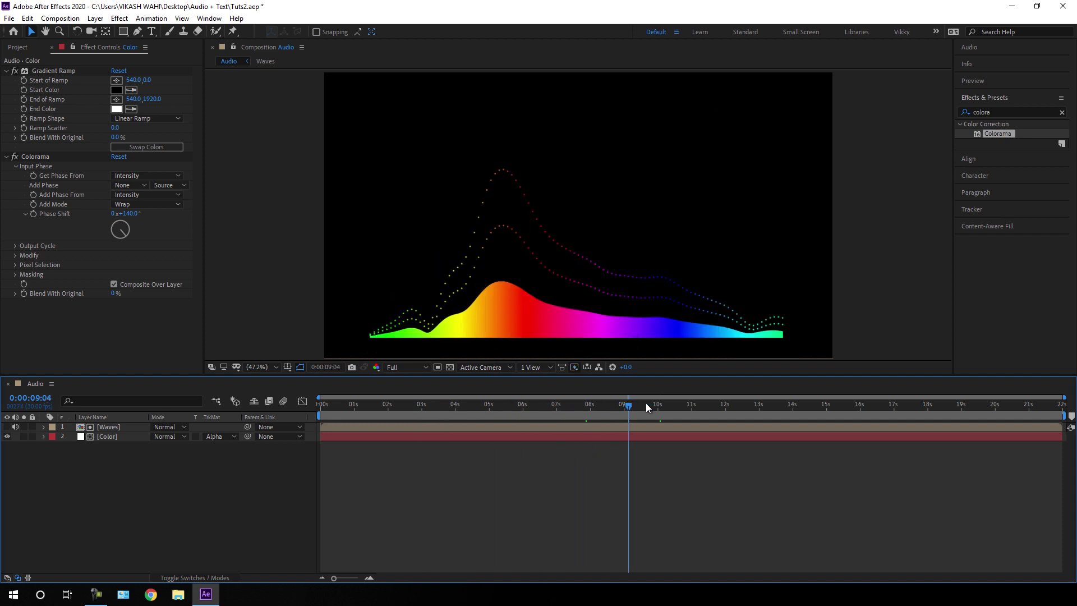
pyautogui.moveTo(712, 416); pyautogui.dragTo(752, 414)
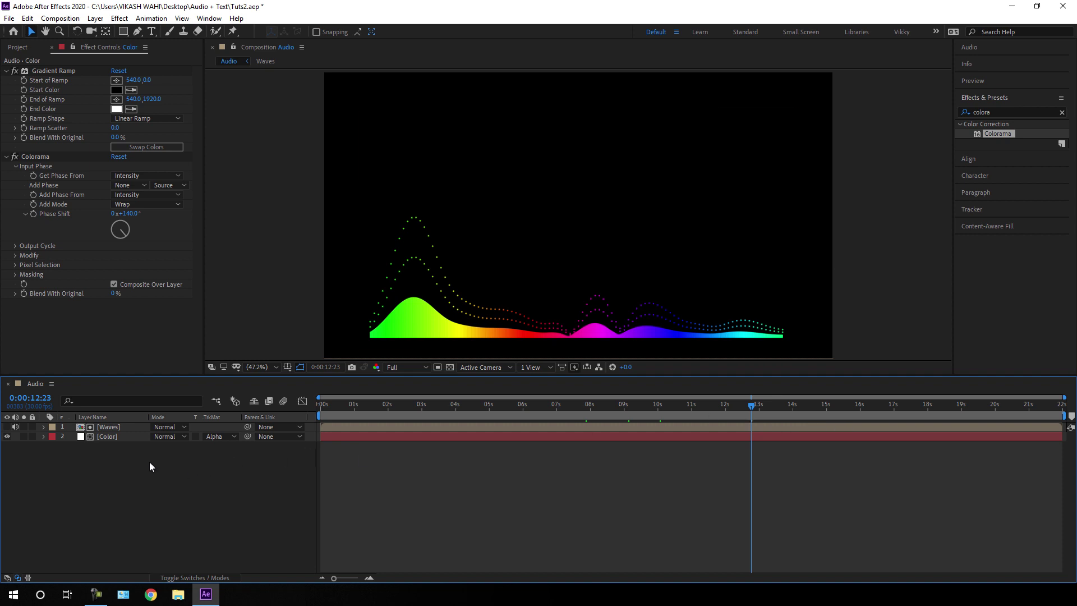
pyautogui.moveTo(105, 477); pyautogui.dragTo(118, 419)
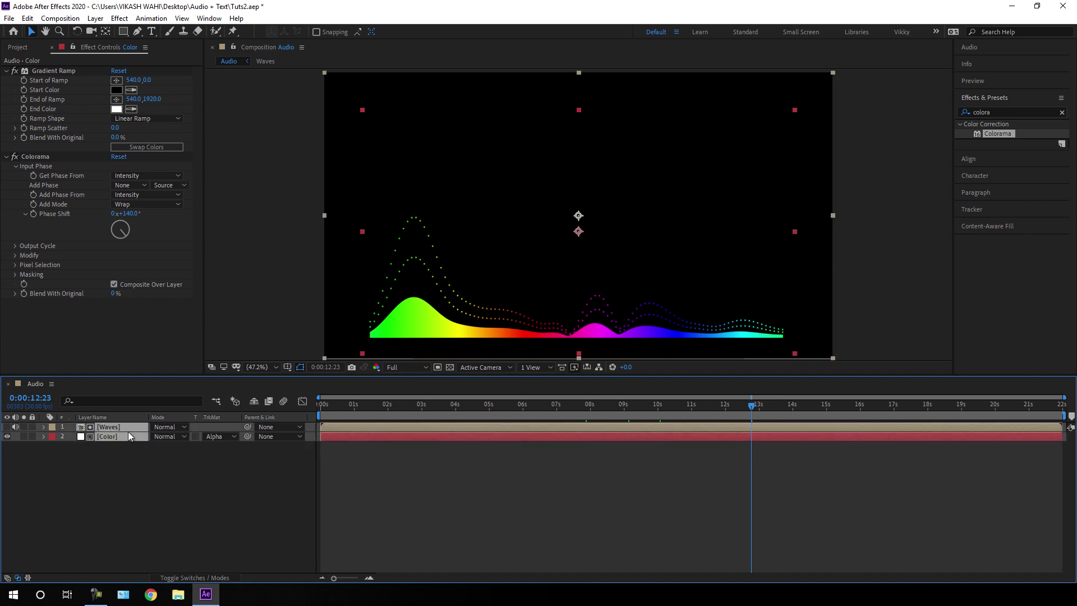
# Pre-compose the Waves and Color layers into a comp named 'Color Waves'
pyautogui.rightClick(128, 432)
pyautogui.click(169, 382)
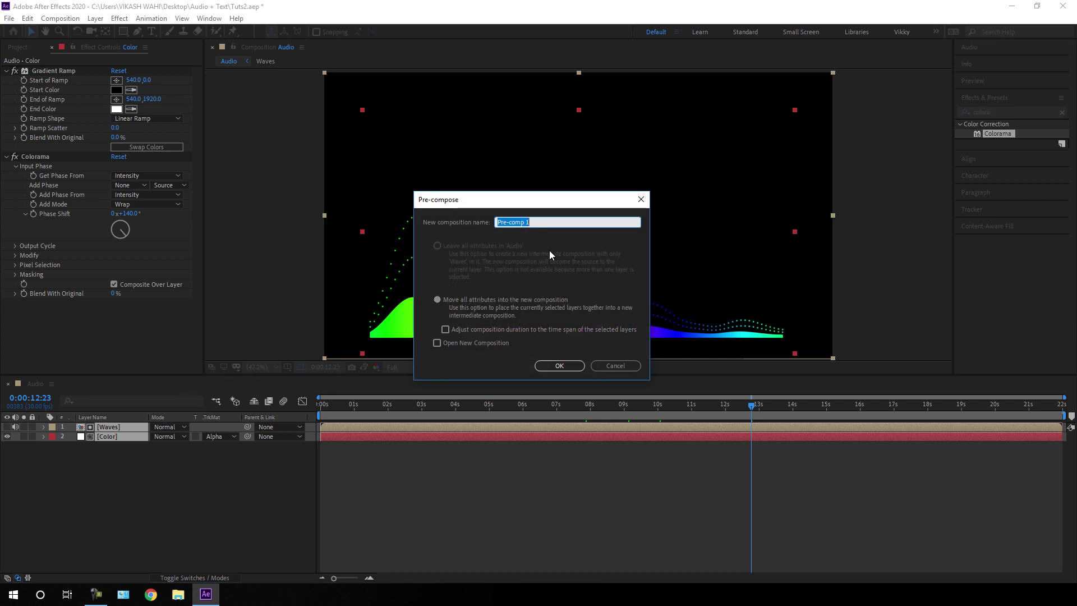
pyautogui.write('Color Waves')
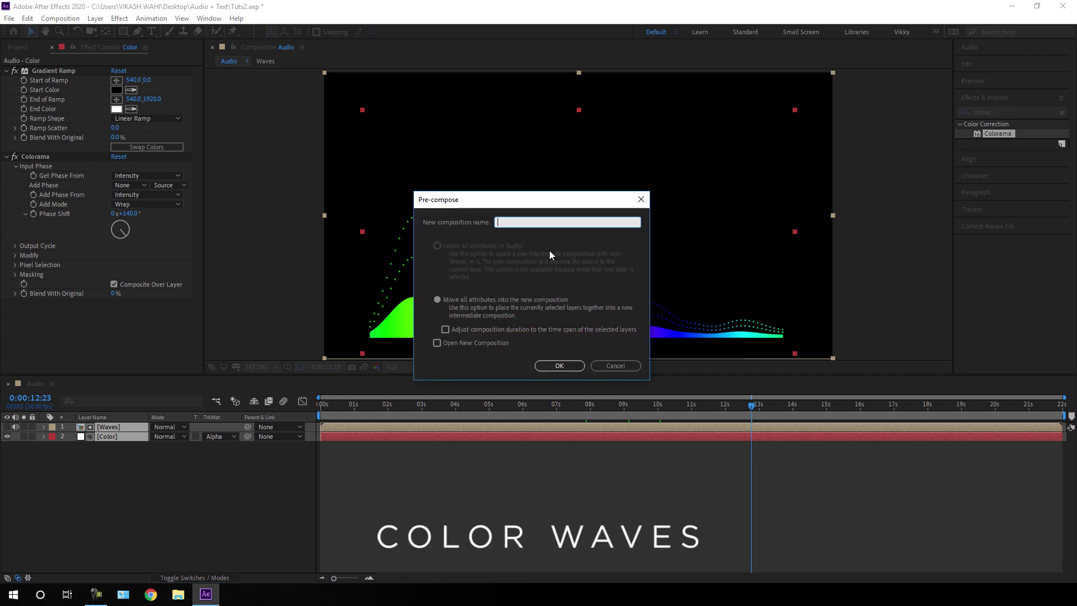
pyautogui.click(560, 365)
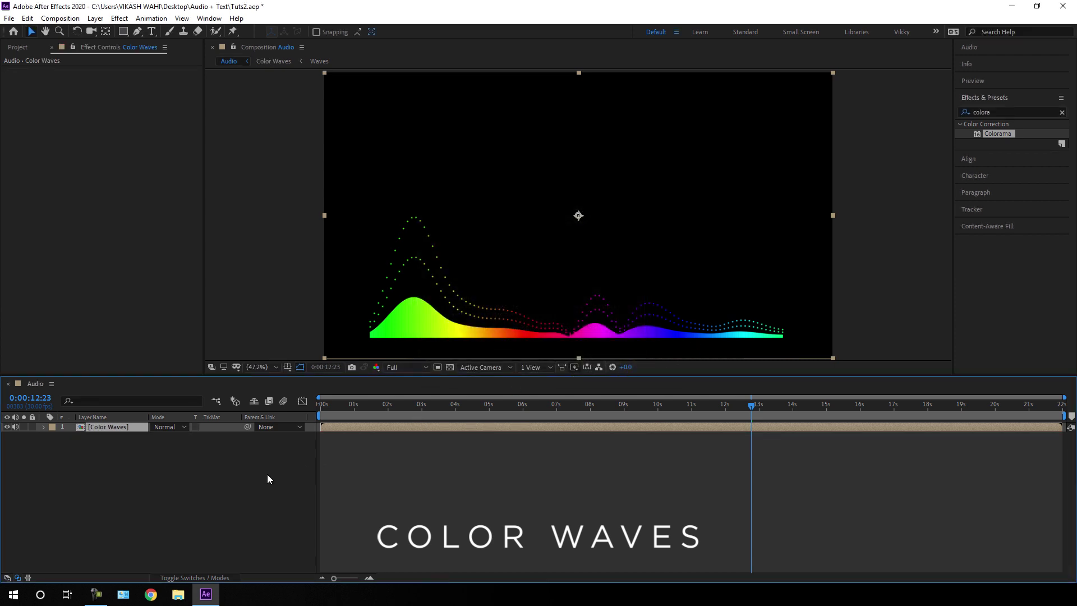
pyautogui.click(251, 477)
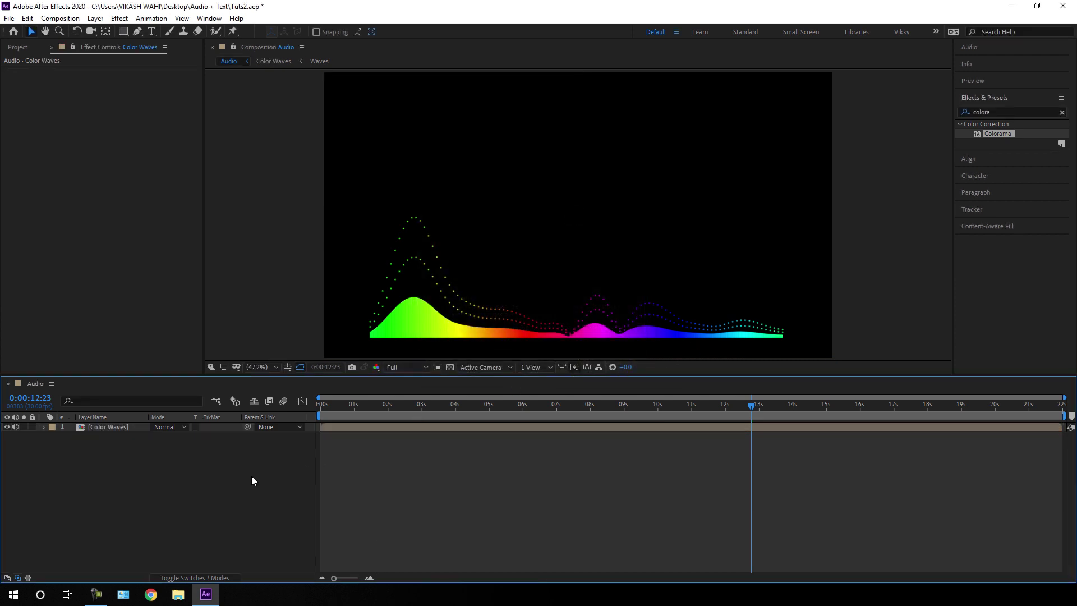
pyautogui.click(151, 30)
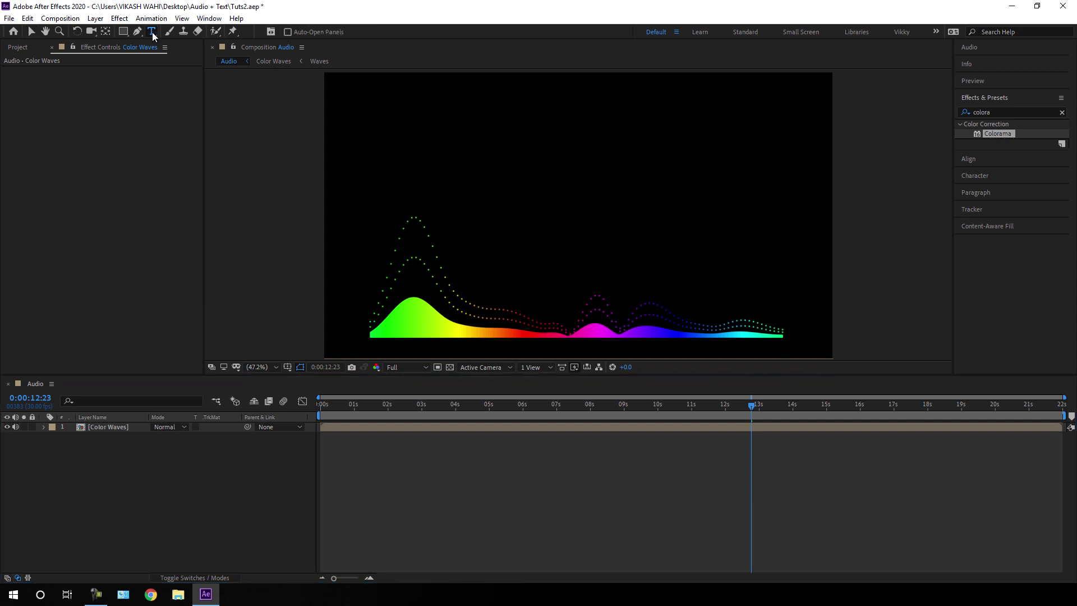
# Set the Character panel to Gotham Black, 350 px, with white fill
pyautogui.click(979, 177)
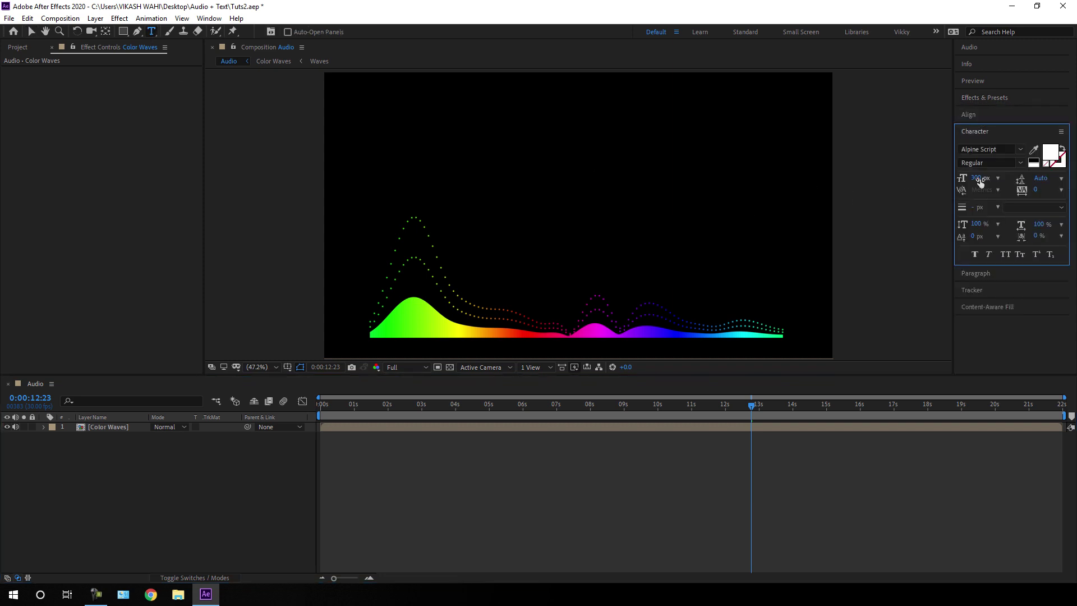
pyautogui.click(209, 18)
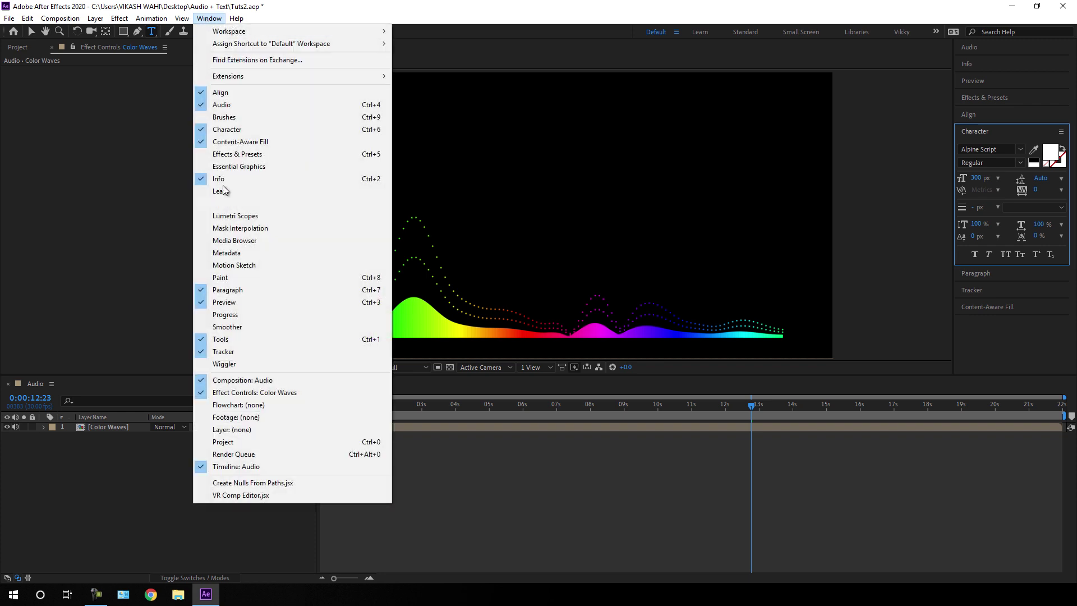
pyautogui.click(441, 144)
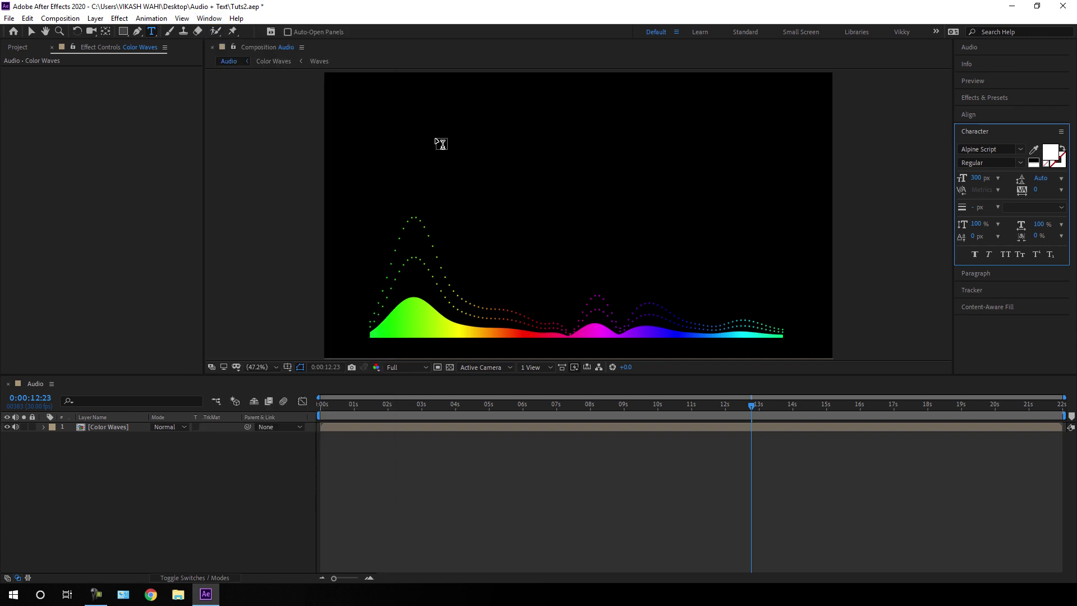
pyautogui.click(1001, 149)
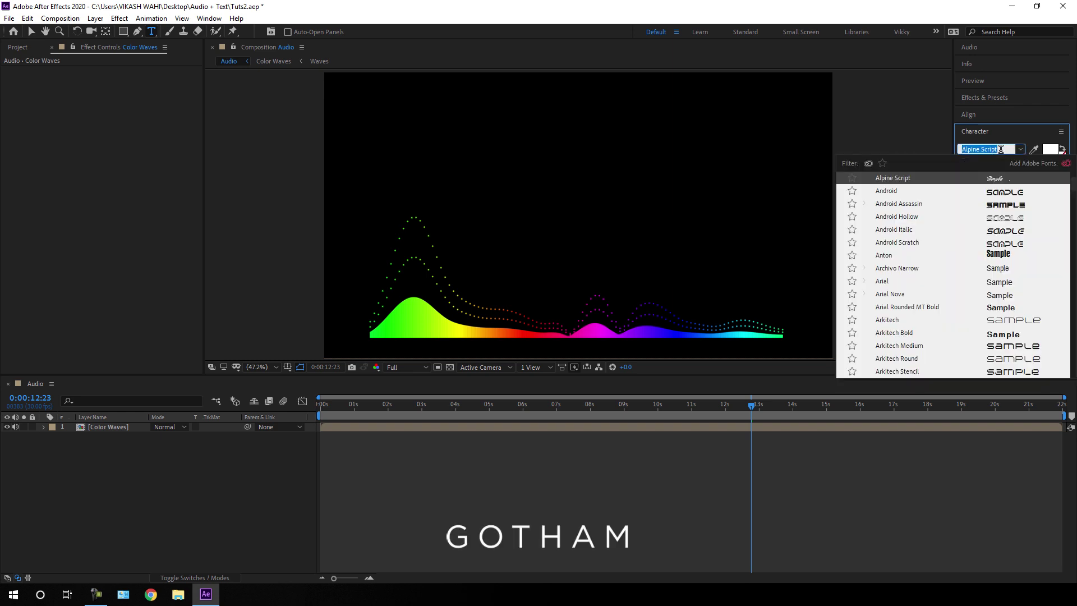
pyautogui.write('gotham')
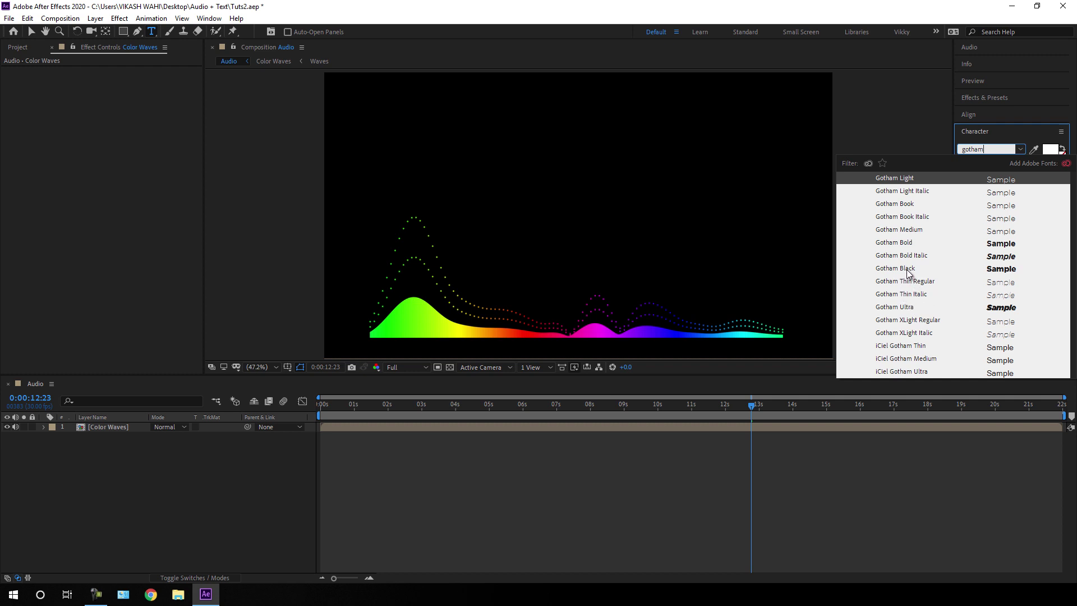
pyautogui.click(907, 269)
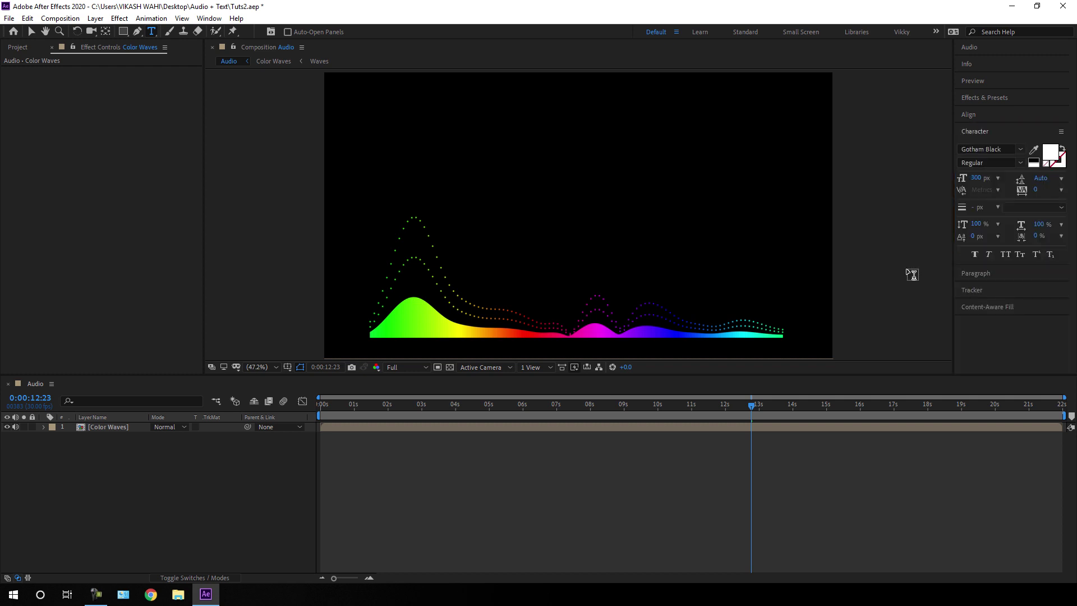
pyautogui.click(976, 178)
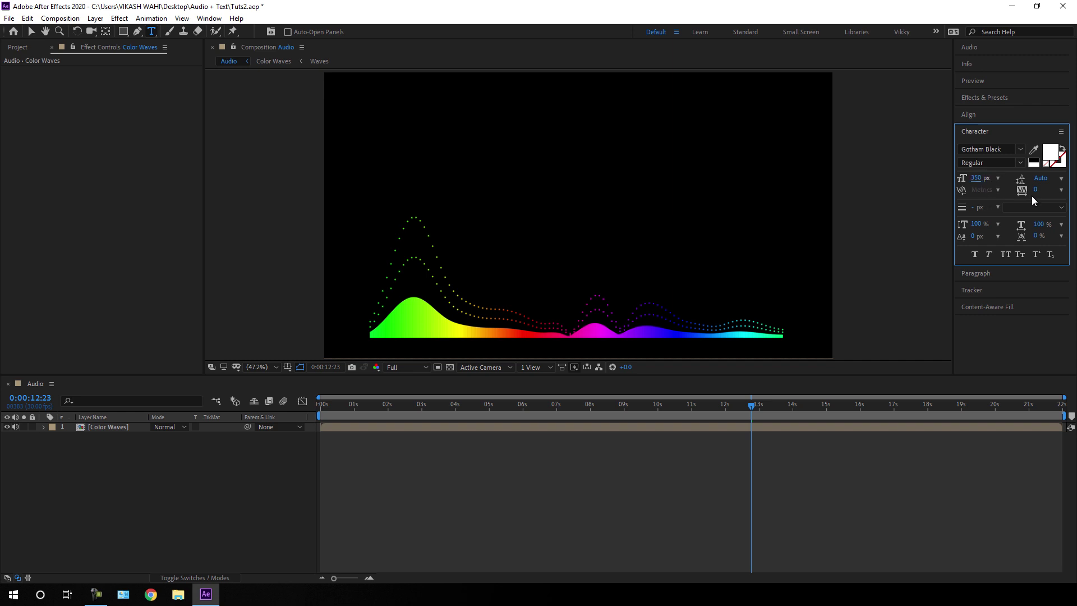
pyautogui.click(1044, 163)
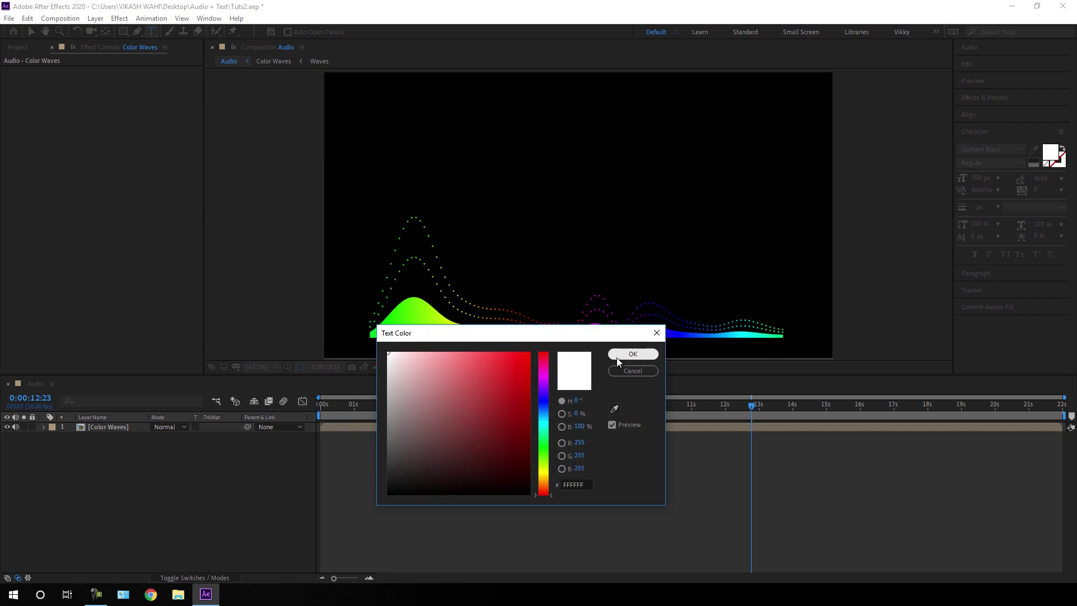
pyautogui.click(617, 359)
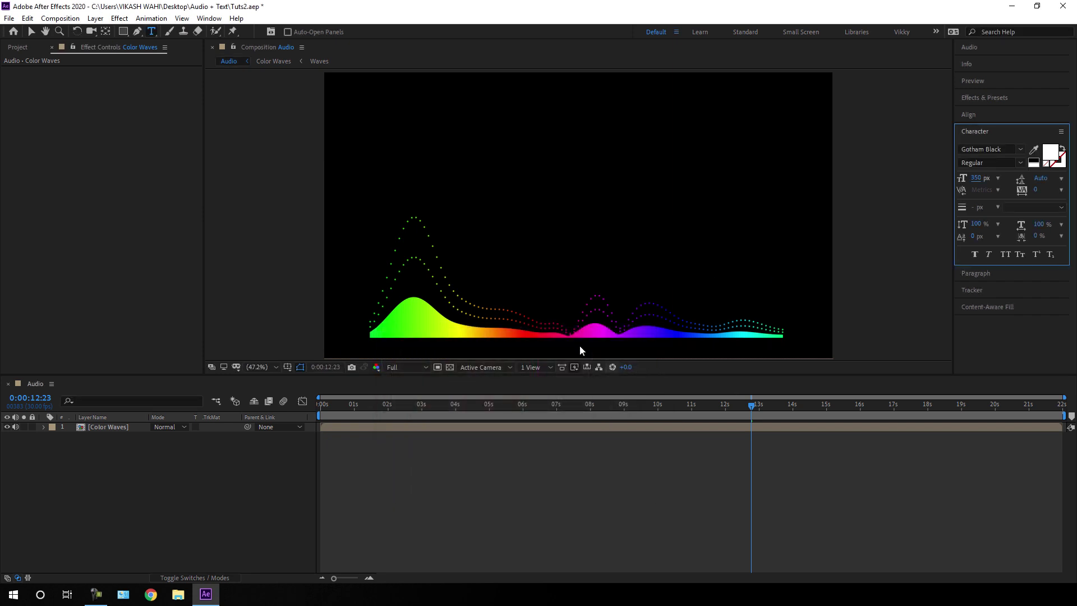
pyautogui.click(559, 232)
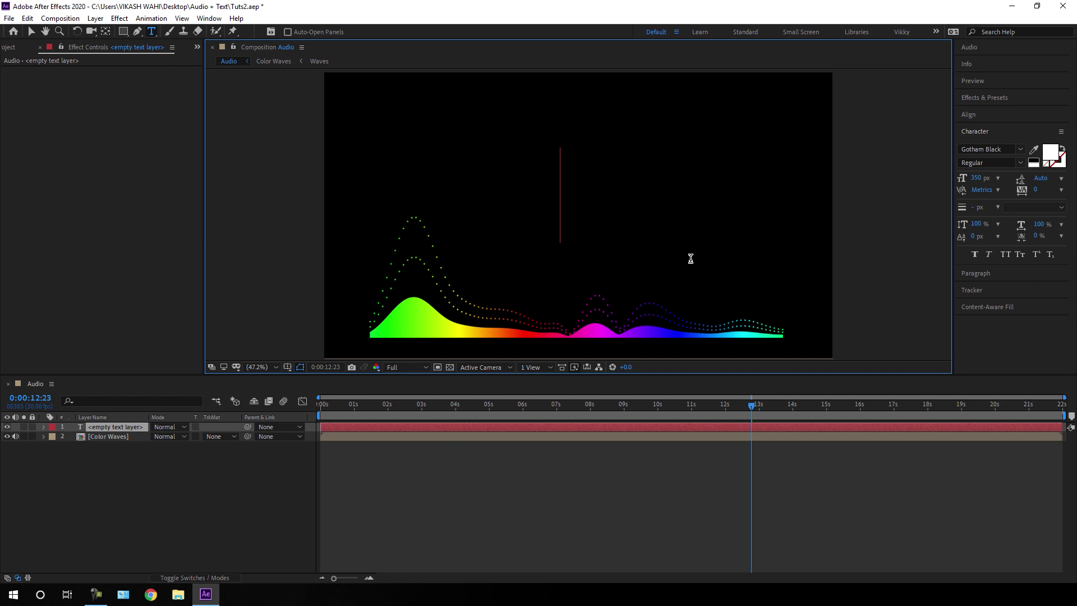
# Type MUSIC and centre-justify it in the Paragraph panel
pyautogui.write('MUSIC')
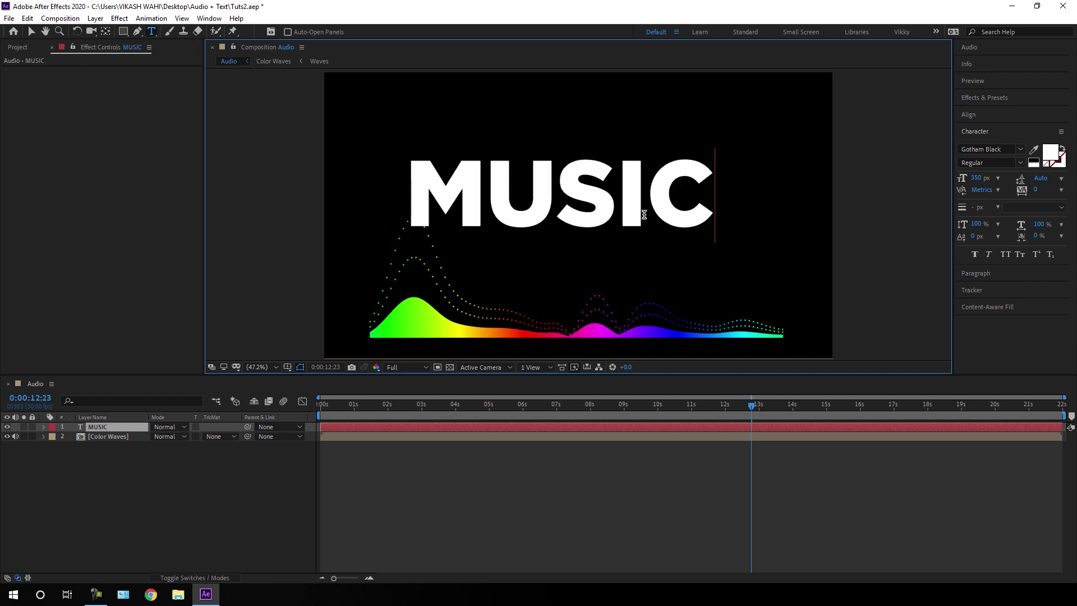
pyautogui.moveTo(710, 203); pyautogui.dragTo(407, 185)
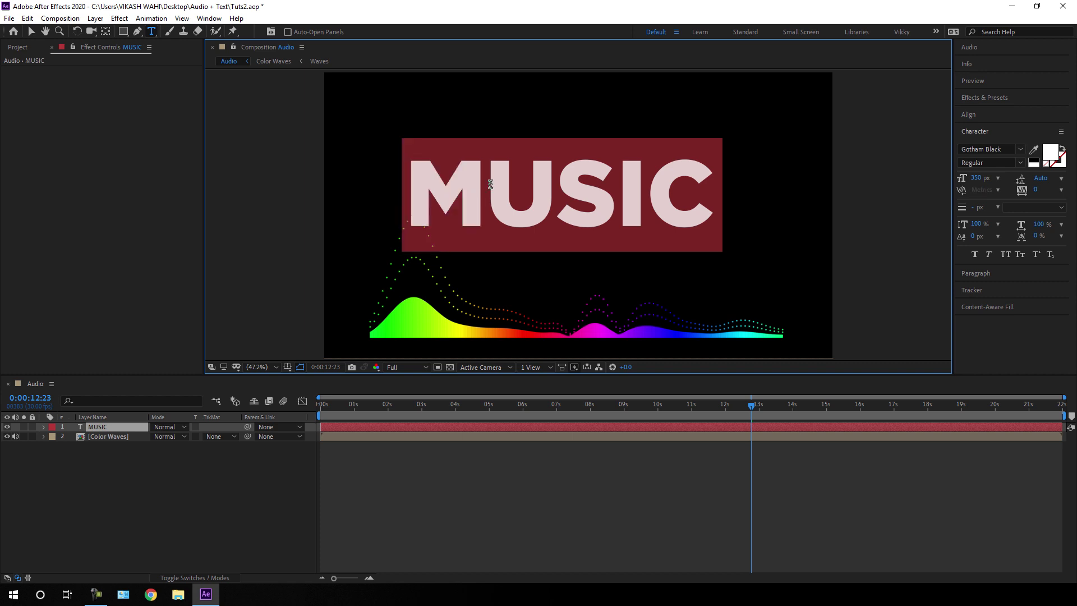
pyautogui.click(980, 275)
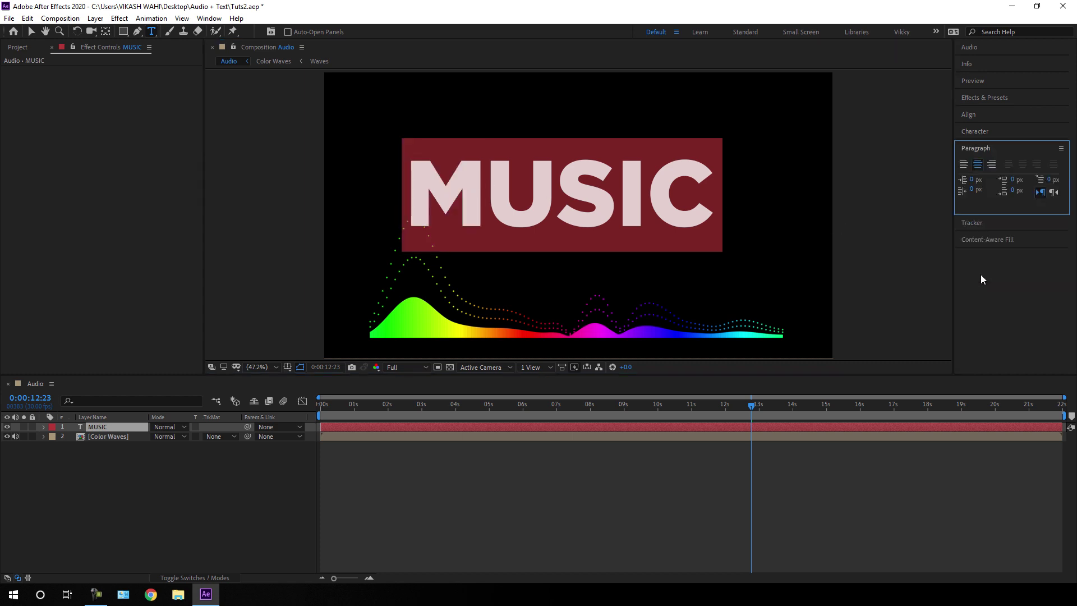
pyautogui.click(977, 165)
pyautogui.click(978, 165)
# Centre the MUSIC layer horizontally and vertically in the composition
pyautogui.click(969, 114)
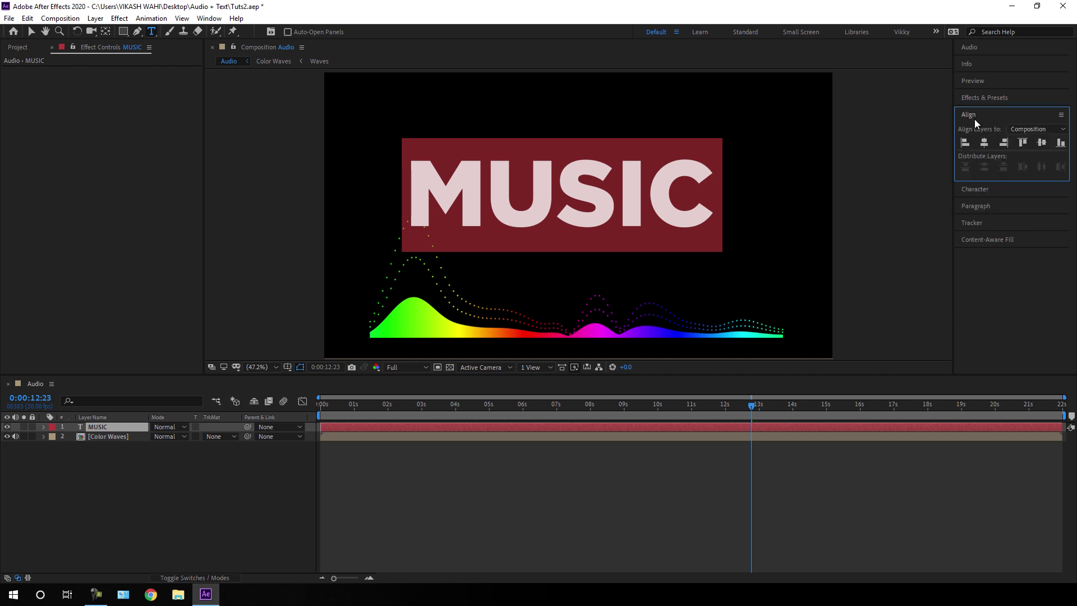
pyautogui.click(209, 18)
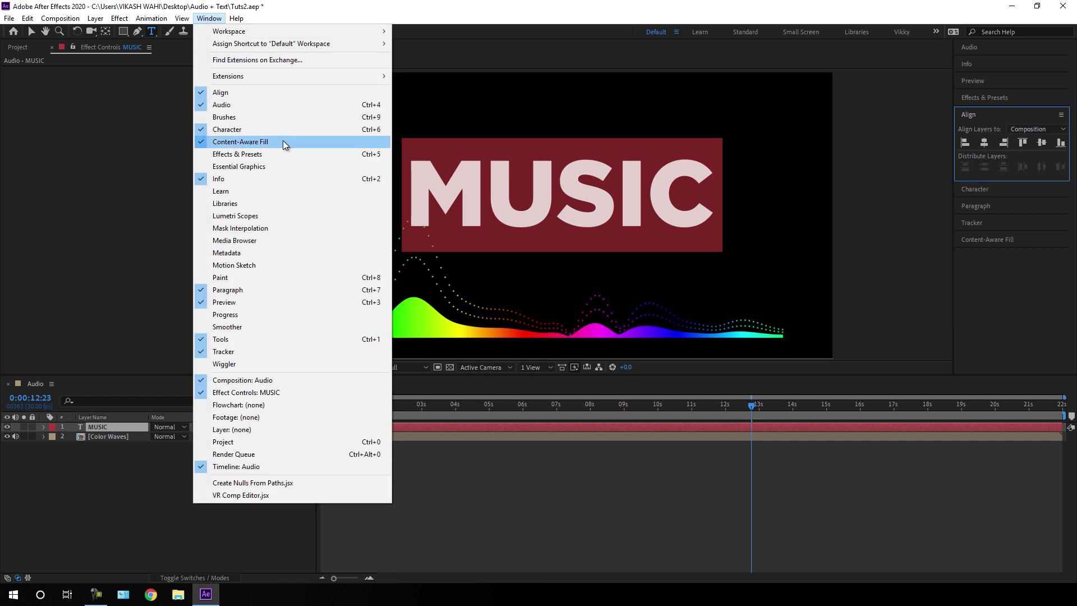
pyautogui.click(232, 94)
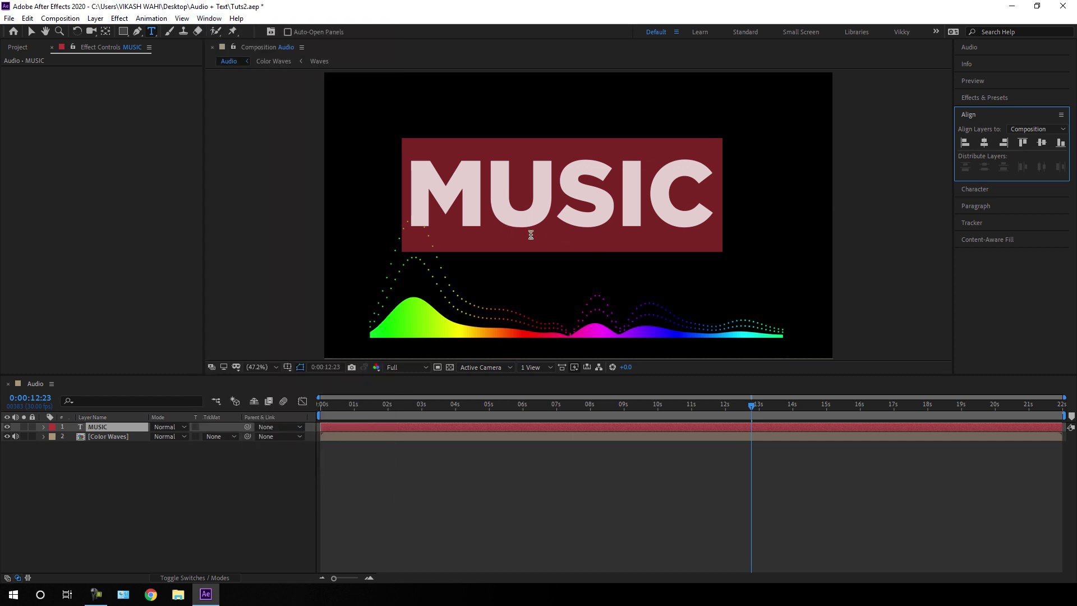
pyautogui.click(984, 142)
pyautogui.click(1042, 143)
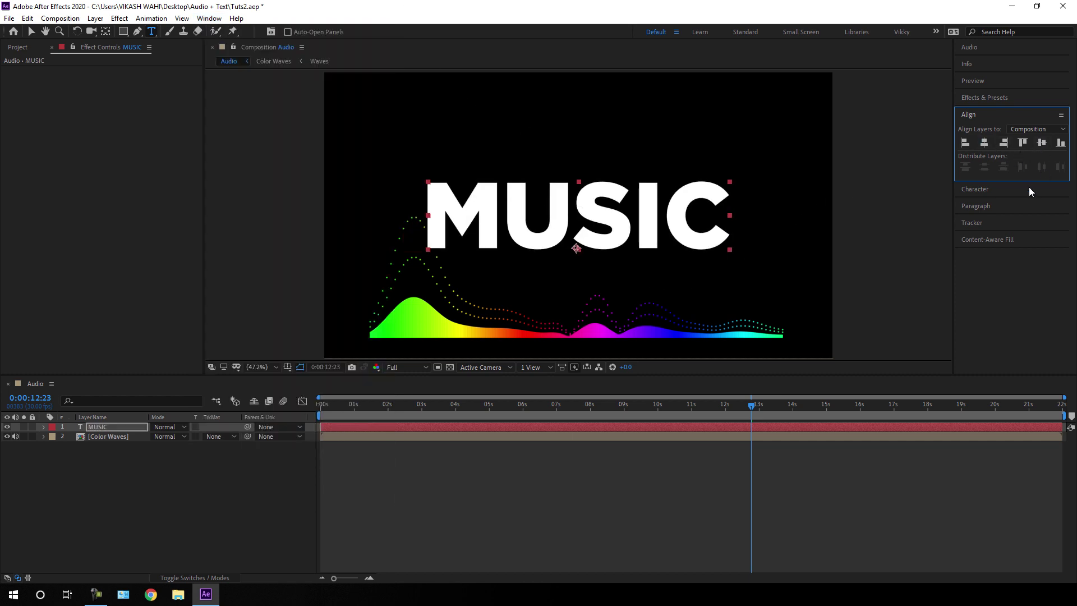
pyautogui.click(114, 438)
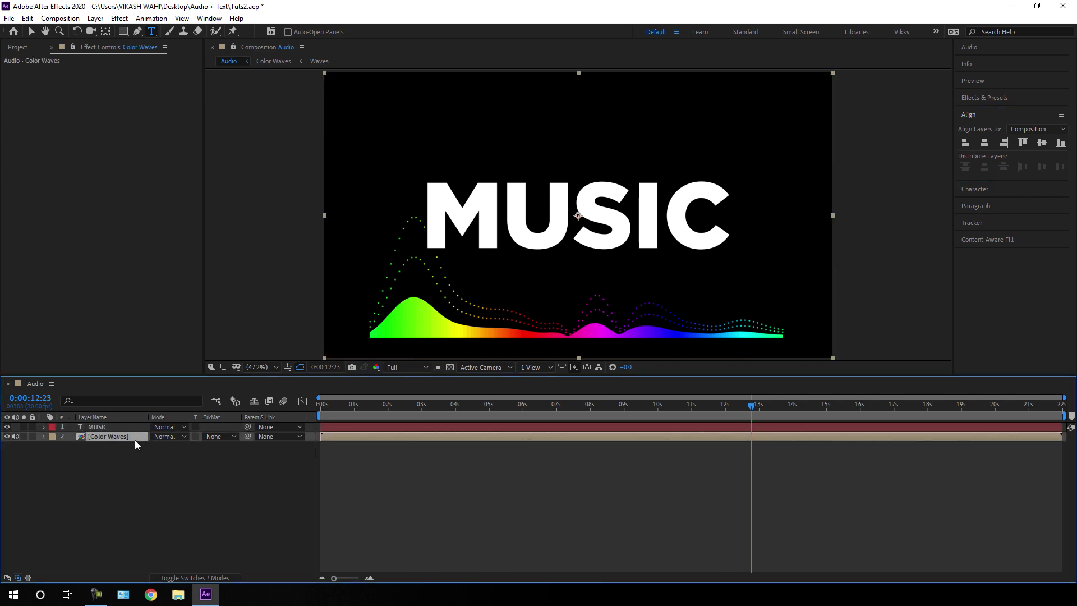
# Nudge the Color Waves layer up behind the MUSIC text
pyautogui.hotkey('shift', 'Up')
pyautogui.hotkey('shift', 'Up')
pyautogui.hotkey('shift', 'Up')
pyautogui.hotkey('shift', 'Up')
pyautogui.hotkey('shift', 'Up')
pyautogui.hotkey('shift', 'Up')
pyautogui.hotkey('shift', 'Up')
pyautogui.hotkey('shift', 'Up')
pyautogui.hotkey('shift', 'Up')
pyautogui.hotkey('shift', 'Up')
pyautogui.hotkey('shift', 'Up')
pyautogui.hotkey('shift', 'Up')
pyautogui.hotkey('shift', 'Up')
pyautogui.hotkey('shift', 'Up')
pyautogui.hotkey('shift', 'Up')
pyautogui.hotkey('shift', 'Up')
pyautogui.hotkey('shift', 'Up')
pyautogui.hotkey('shift', 'Up')
pyautogui.hotkey('shift', 'Up')
pyautogui.hotkey('shift', 'Up')
pyautogui.hotkey('shift', 'Up')
pyautogui.hotkey('shift', 'Up')
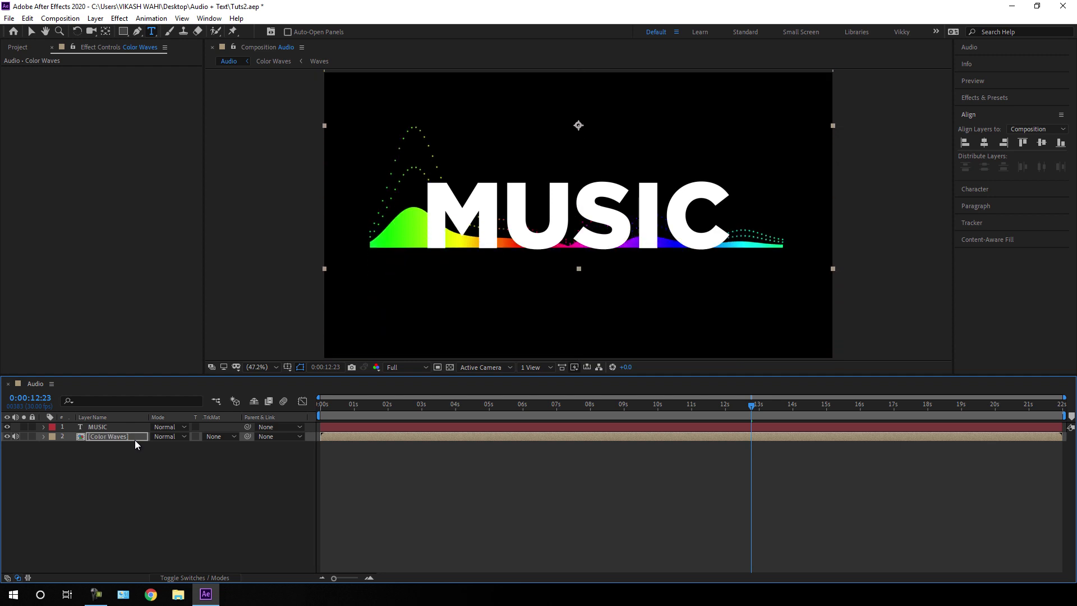
pyautogui.press('Down')
pyautogui.press('Down')
pyautogui.press('Down')
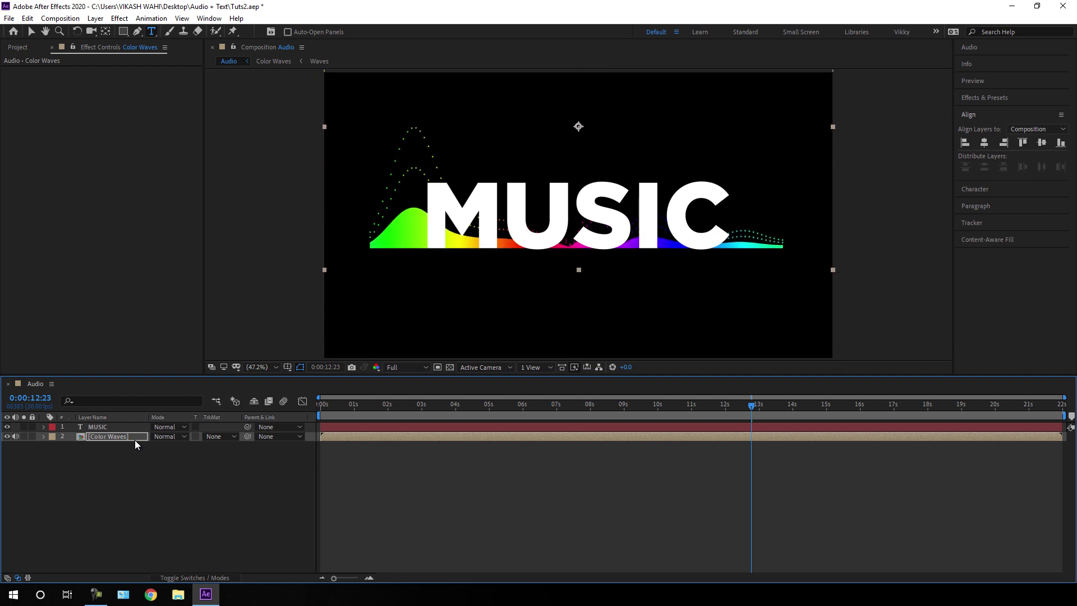
pyautogui.press('Down')
pyautogui.press('Down')
pyautogui.press('Down')
pyautogui.press('Down')
pyautogui.press('Down')
pyautogui.press('Down')
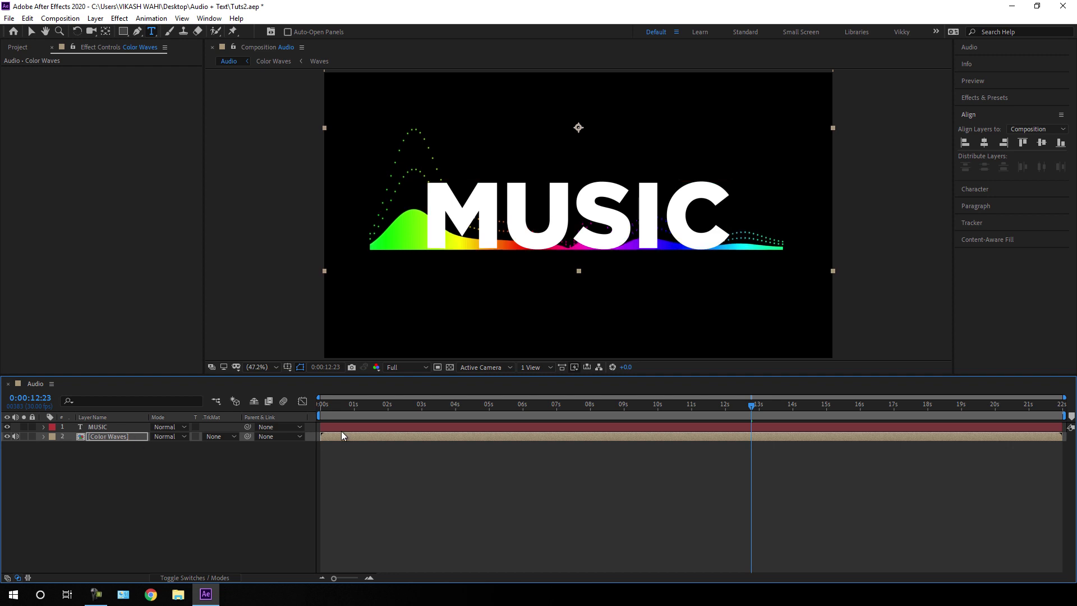
pyautogui.click(32, 32)
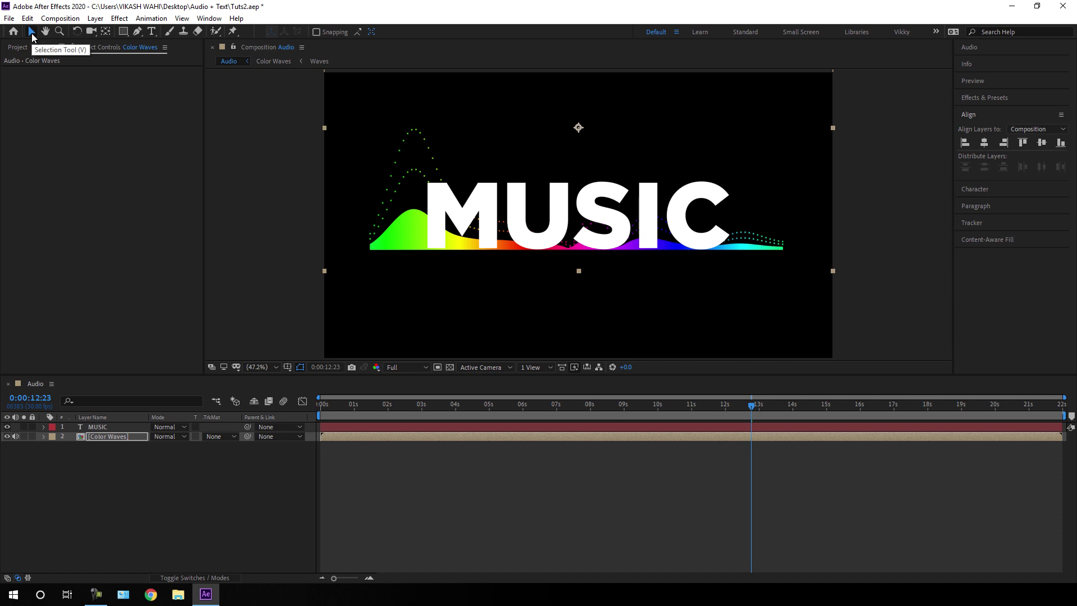
# Set Color Waves' track matte to Alpha Matte 'MUSIC' and scrub to preview
pyautogui.click(220, 436)
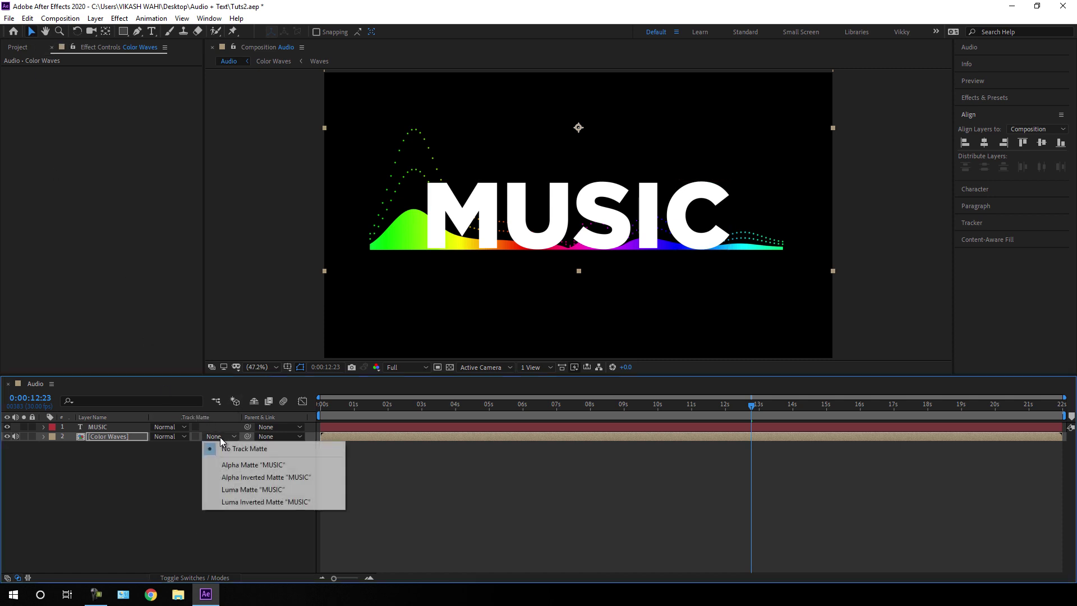
pyautogui.click(251, 465)
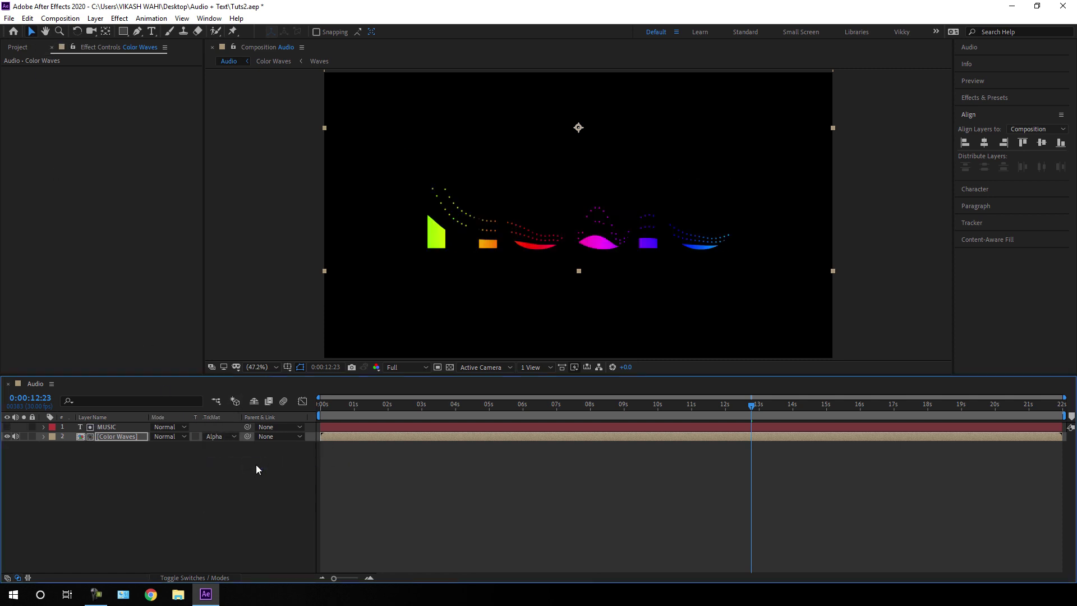
pyautogui.moveTo(569, 409); pyautogui.dragTo(647, 419)
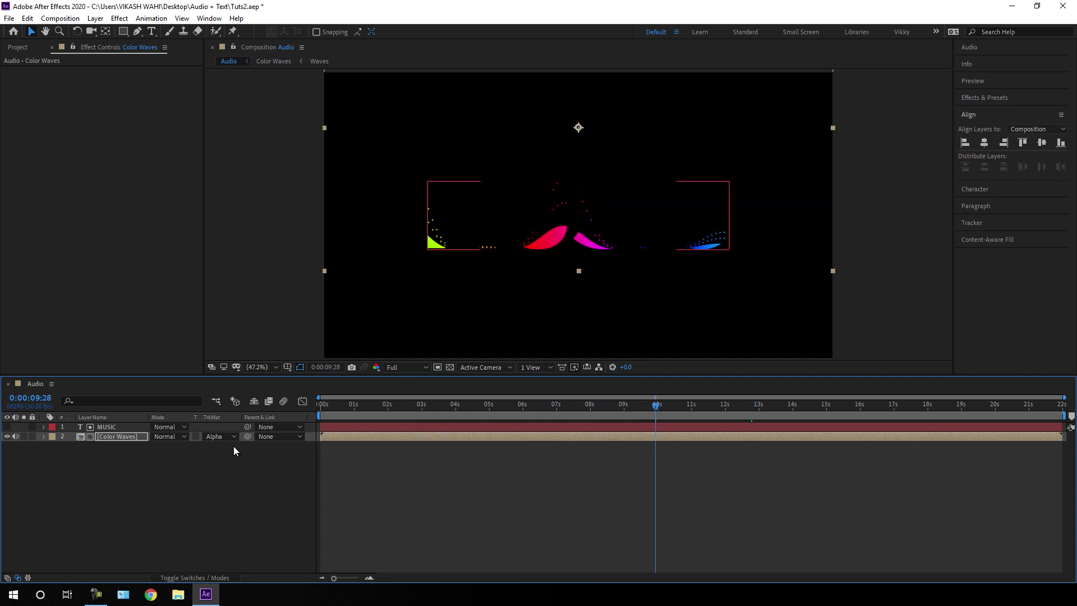
pyautogui.click(157, 470)
pyautogui.click(114, 428)
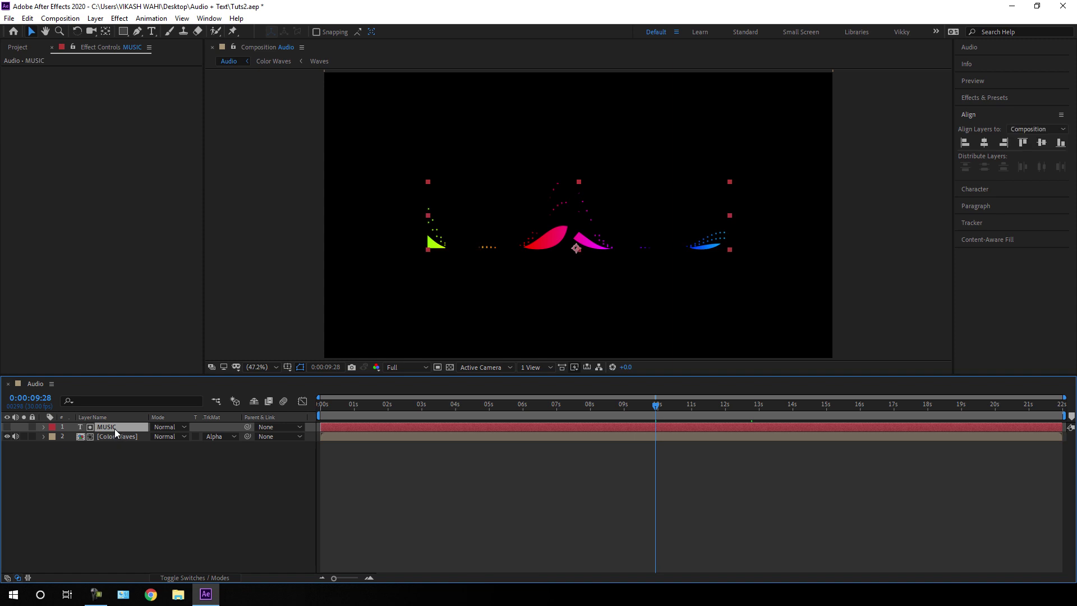
# Duplicate MUSIC as a visible MUSIC 2 layer with no fill
pyautogui.hotkey('ctrl', 'd')
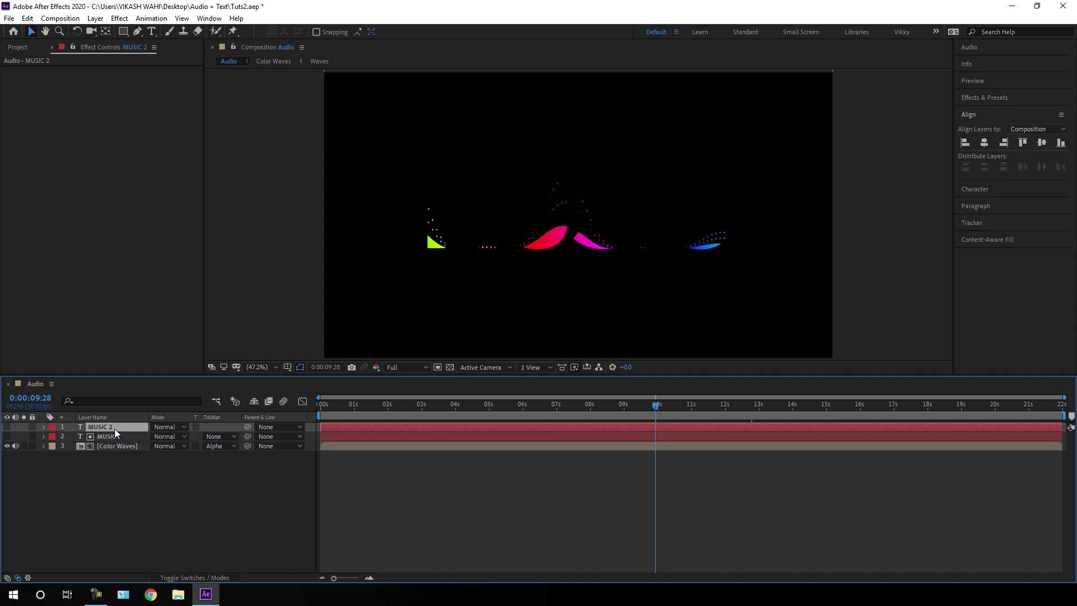
pyautogui.click(7, 427)
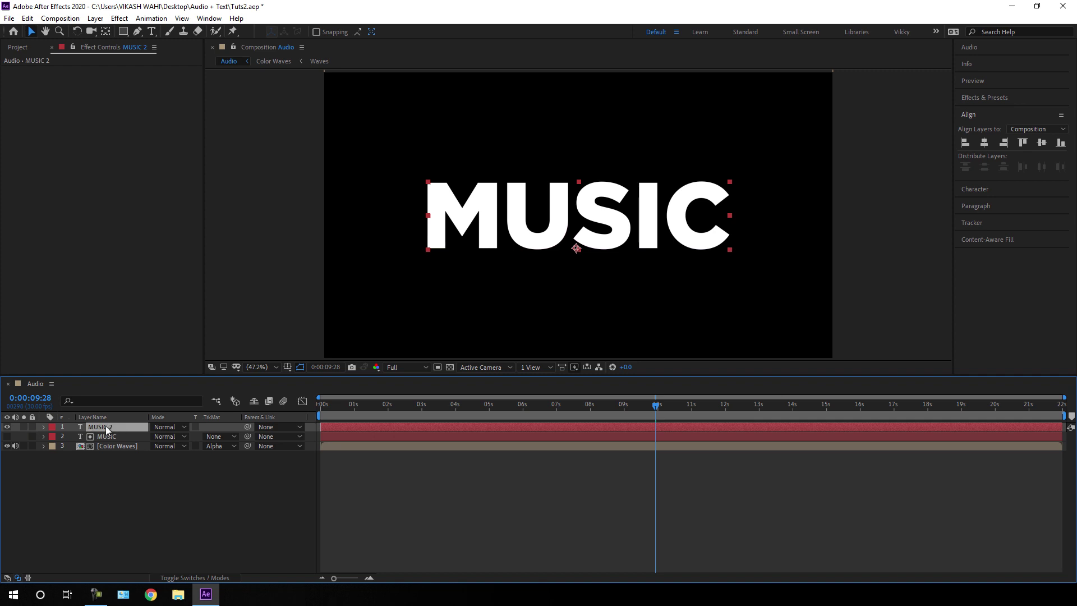
pyautogui.click(1003, 193)
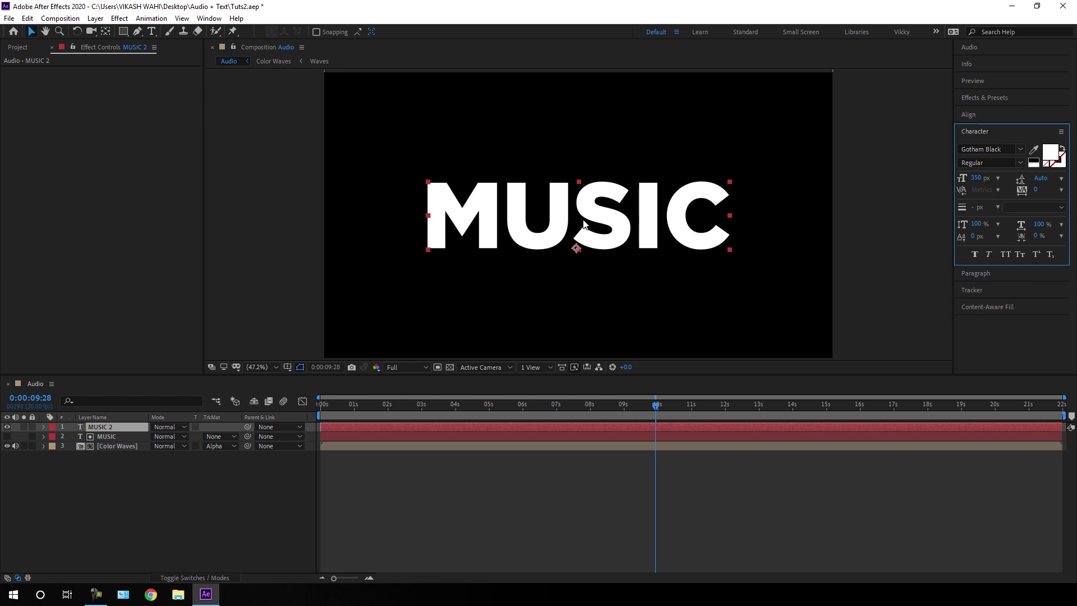
pyautogui.click(1046, 166)
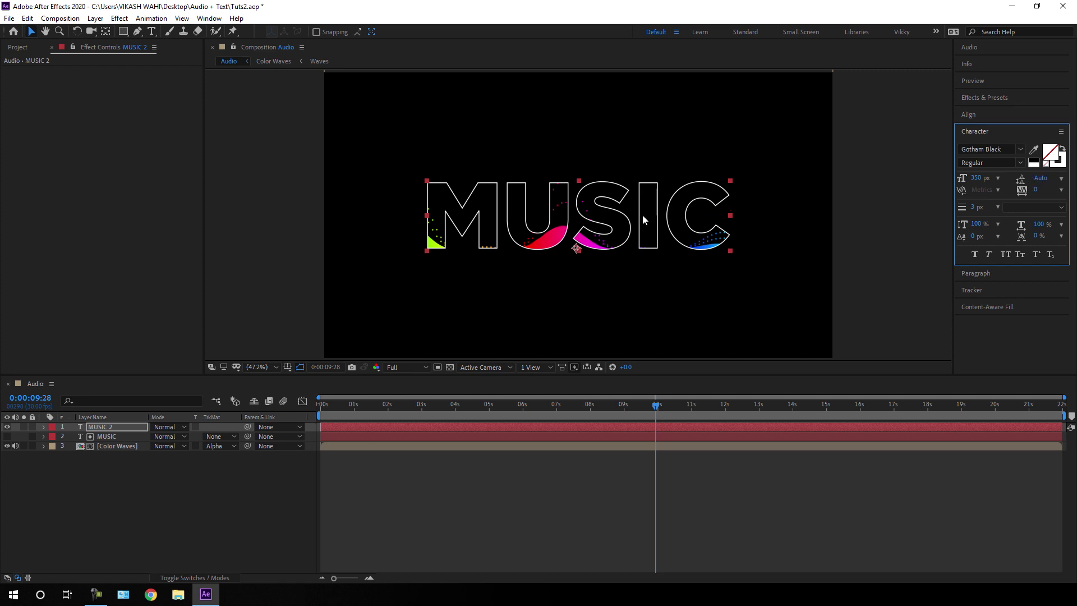
# Give MUSIC 2 a 3 px stroke width
pyautogui.moveTo(973, 209); pyautogui.dragTo(977, 211)
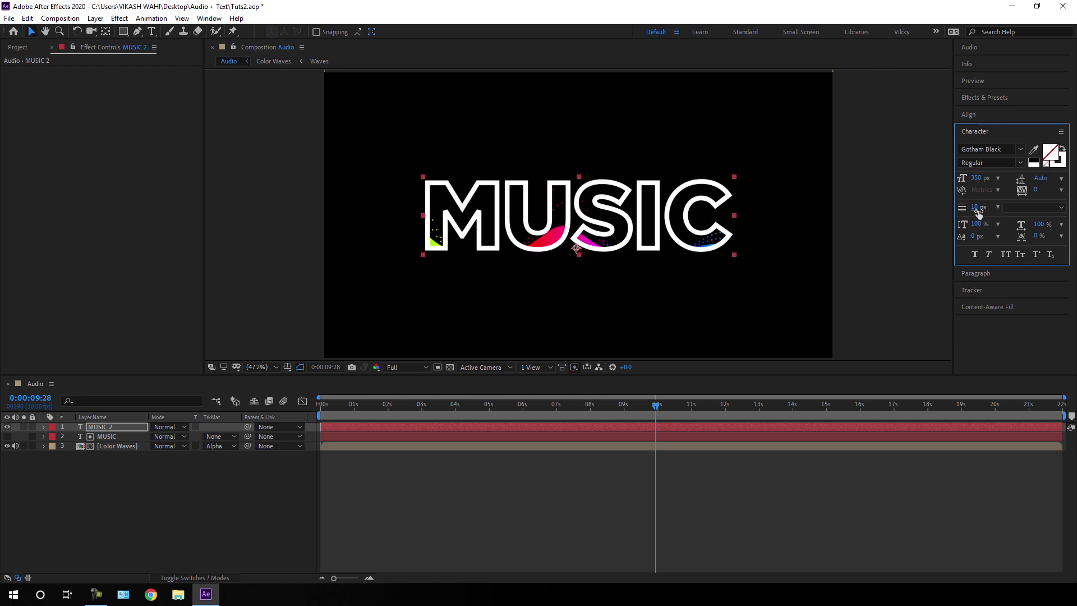
pyautogui.click(977, 212)
pyautogui.write('3')
pyautogui.press('Return')
pyautogui.moveTo(656, 404)
pyautogui.mouseDown()
pyautogui.moveTo(482, 435)
pyautogui.moveTo(601, 431)
pyautogui.moveTo(629, 406)
pyautogui.mouseUp()
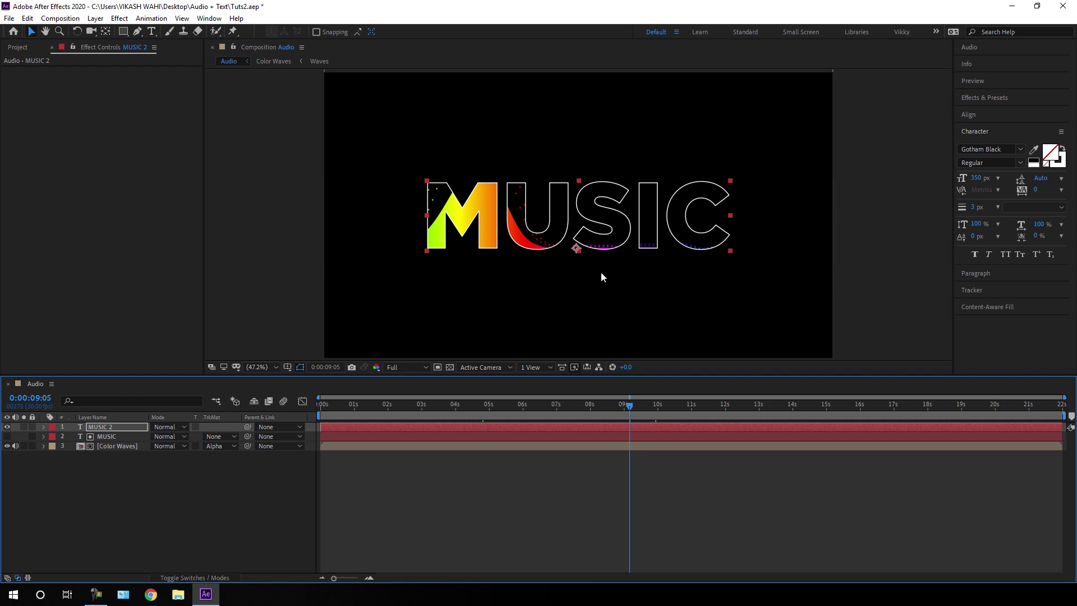
# Set the Type tool to Alpine Script at 300 px and start a new text layer on the canvas
pyautogui.click(166, 476)
pyautogui.click(152, 32)
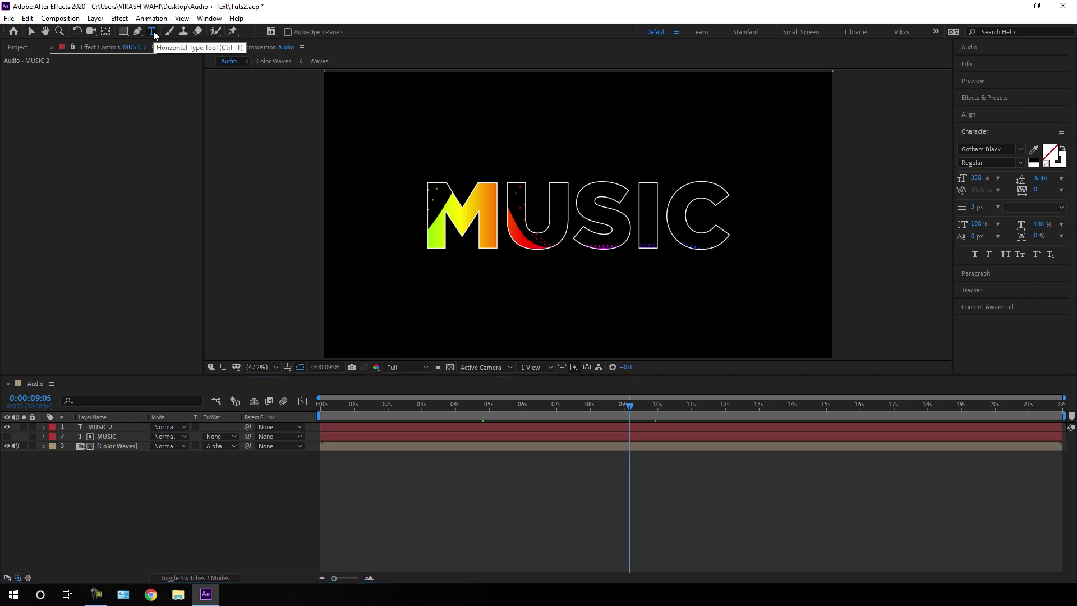
pyautogui.click(994, 149)
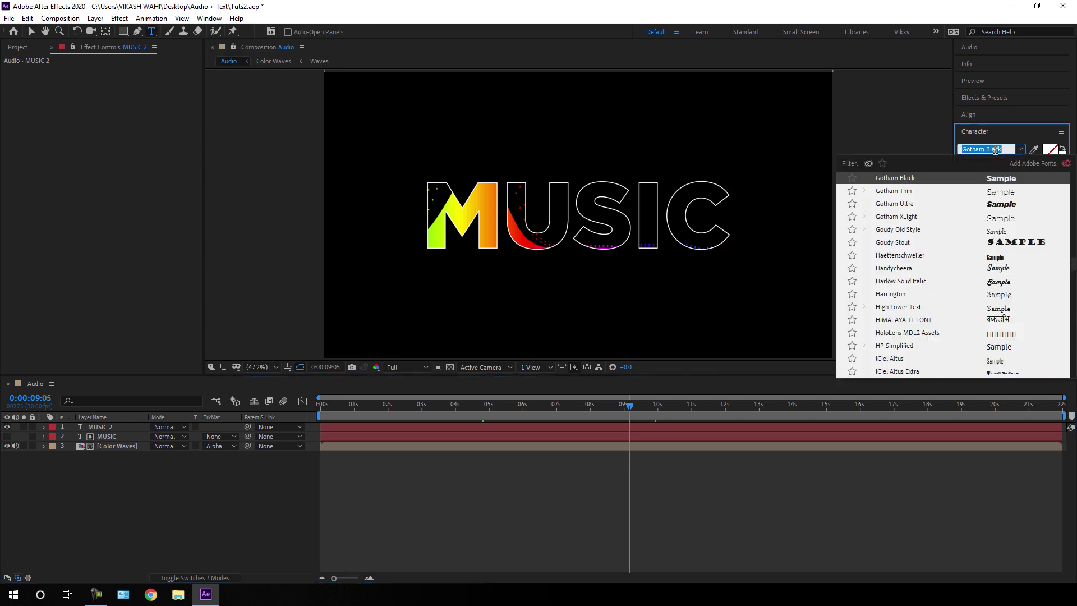
pyautogui.write('alp')
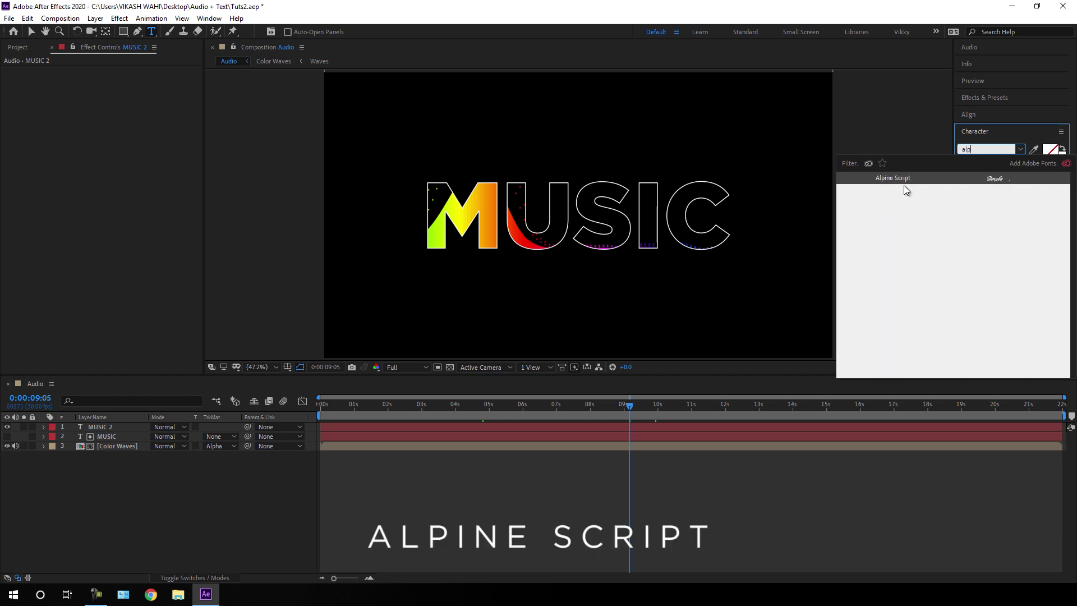
pyautogui.click(894, 179)
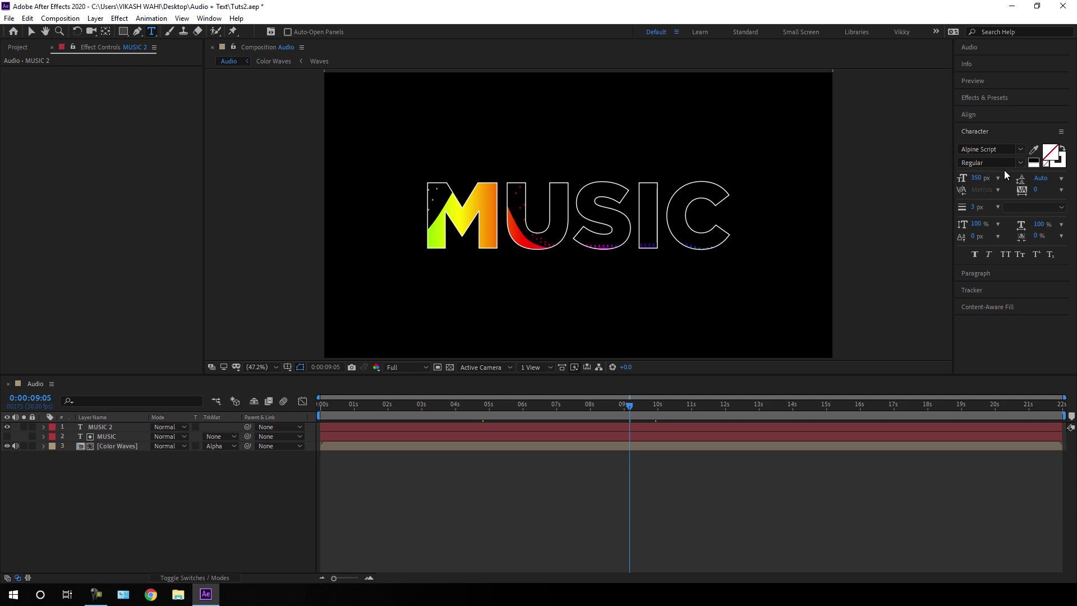
pyautogui.click(976, 179)
pyautogui.write('50')
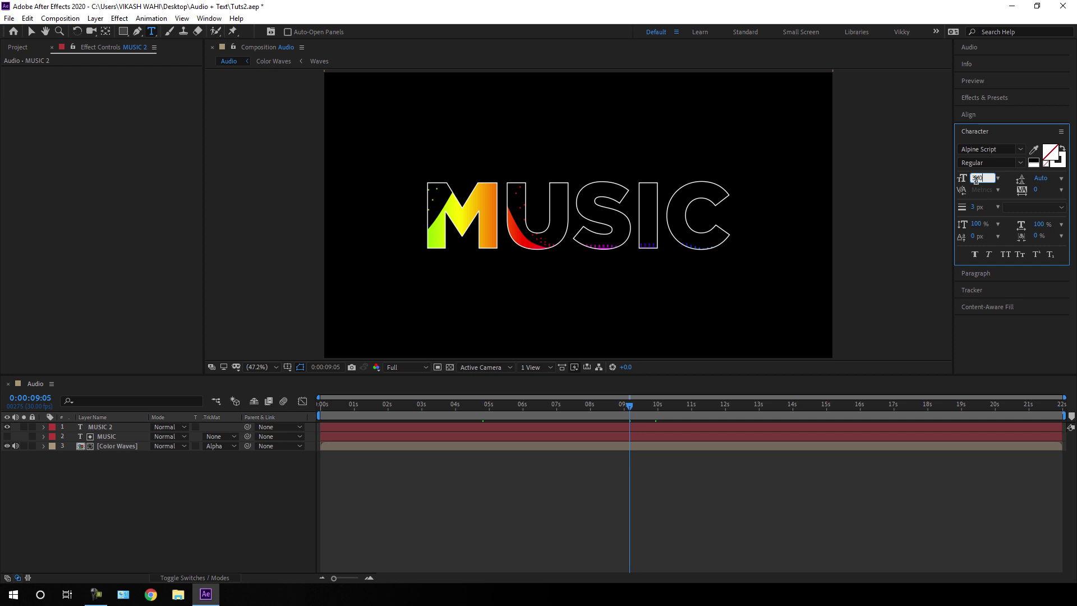
pyautogui.press('Return')
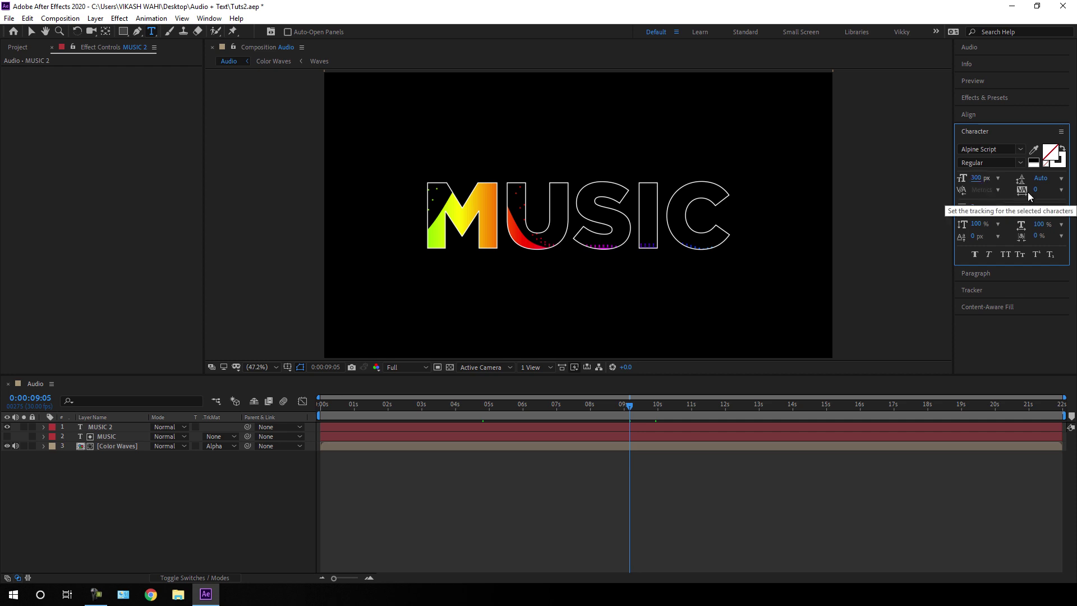
pyautogui.click(585, 134)
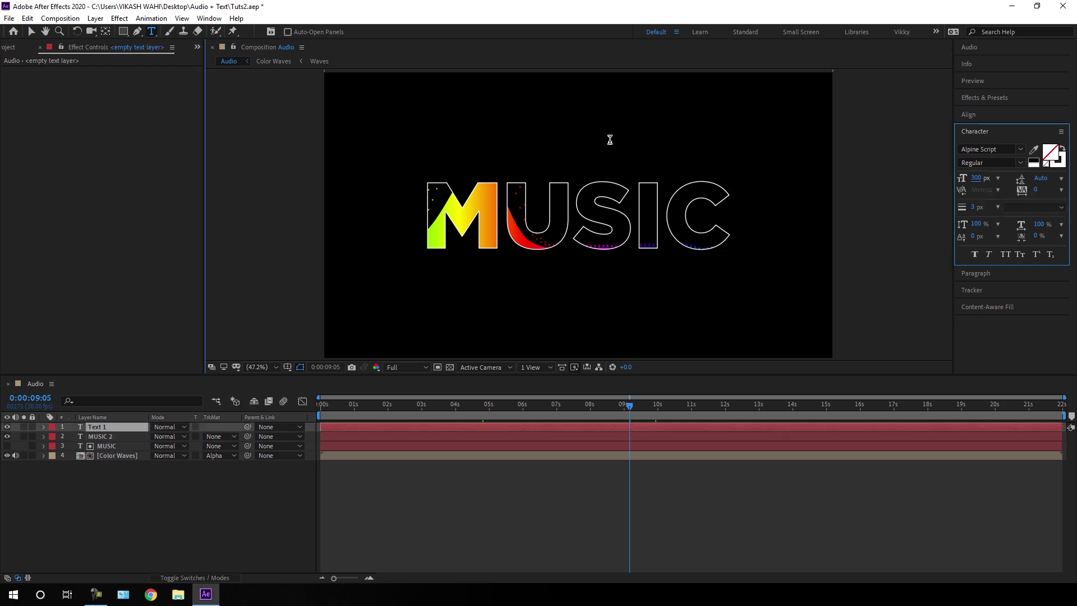
# Type 'Lover' and remove its outline stroke so it is solid white
pyautogui.write('Lover')
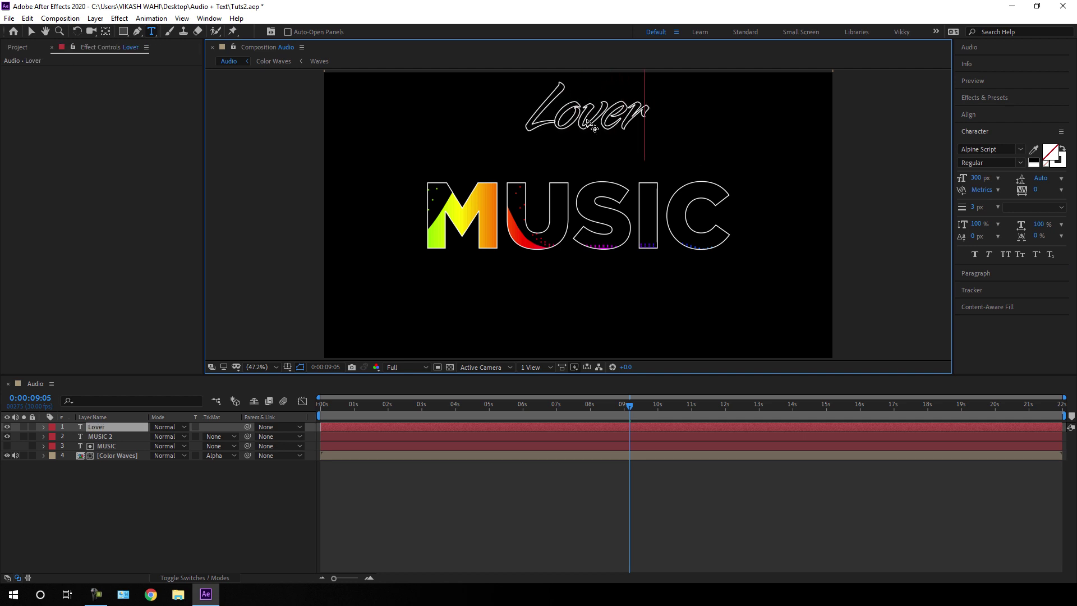
pyautogui.hotkey('ctrl', 'a')
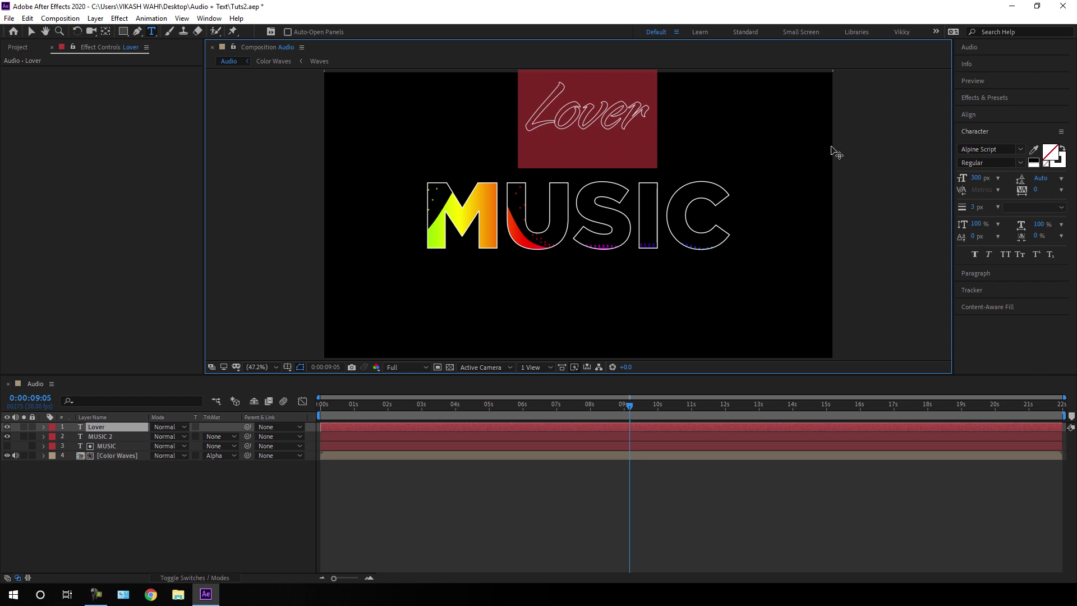
pyautogui.click(1064, 167)
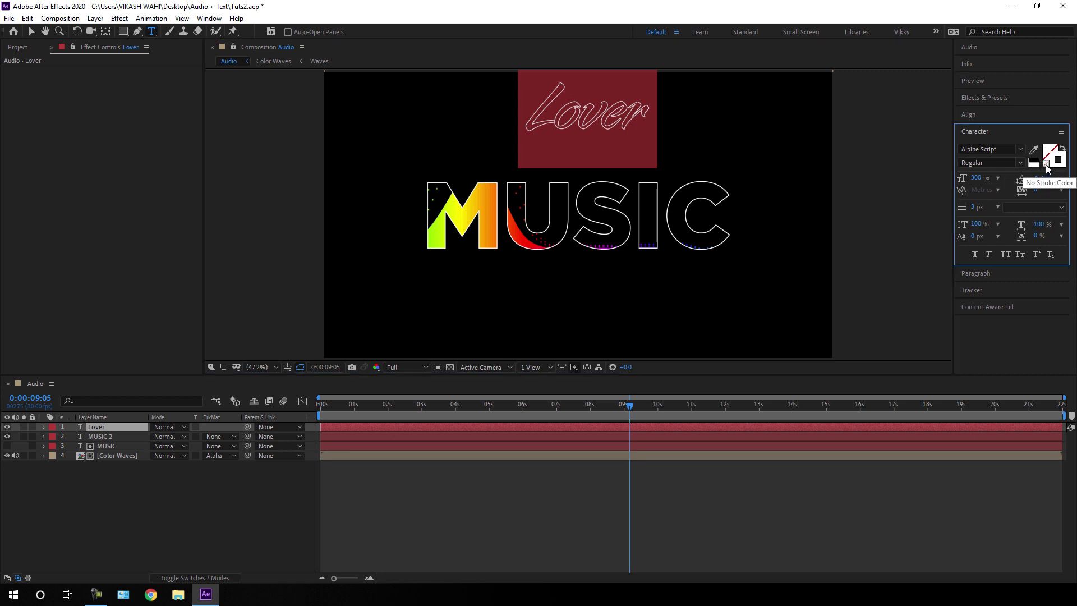
pyautogui.click(1046, 165)
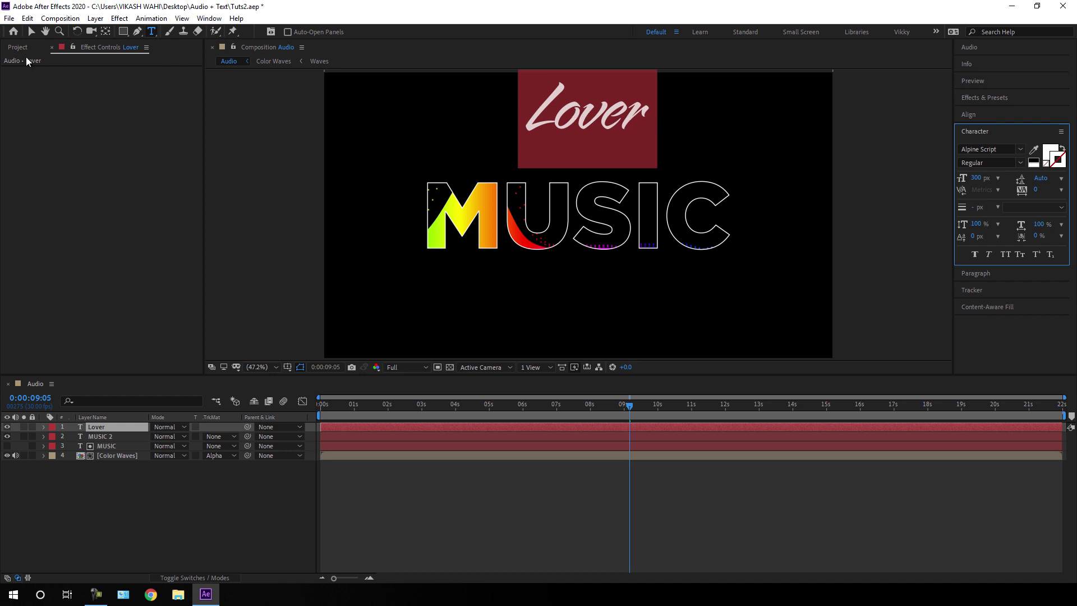
# Move the Lover text down so it overlaps the lower right of MUSIC
pyautogui.click(32, 32)
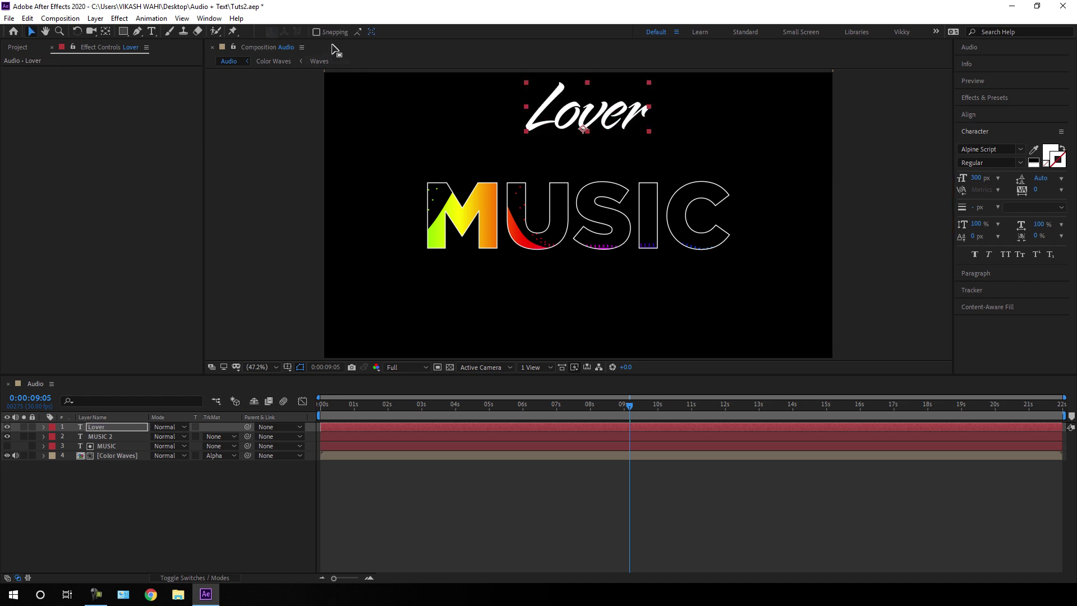
pyautogui.moveTo(551, 117); pyautogui.dragTo(640, 248)
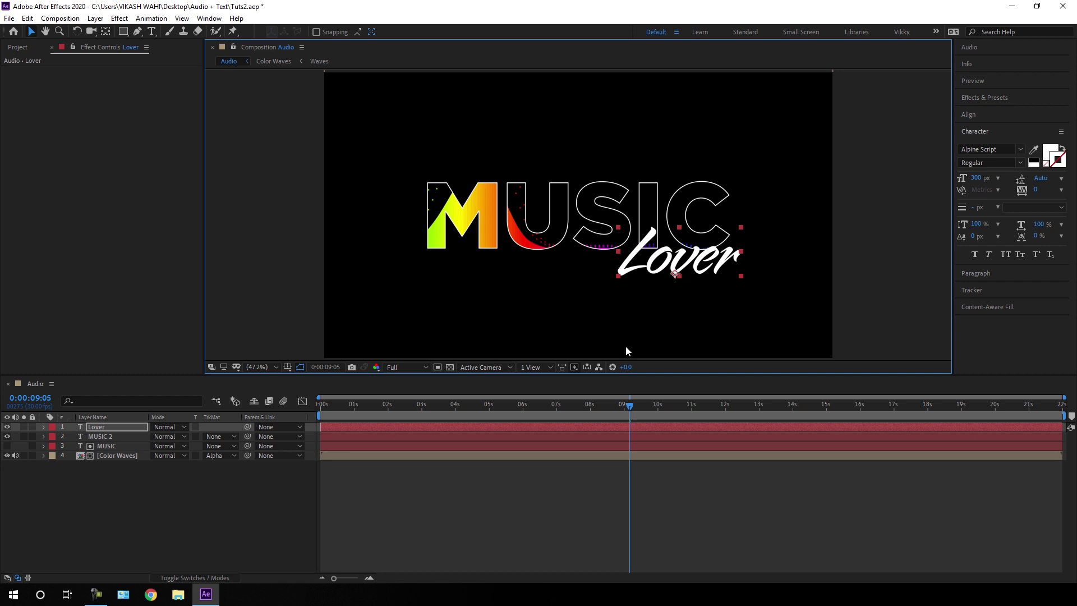
pyautogui.click(170, 509)
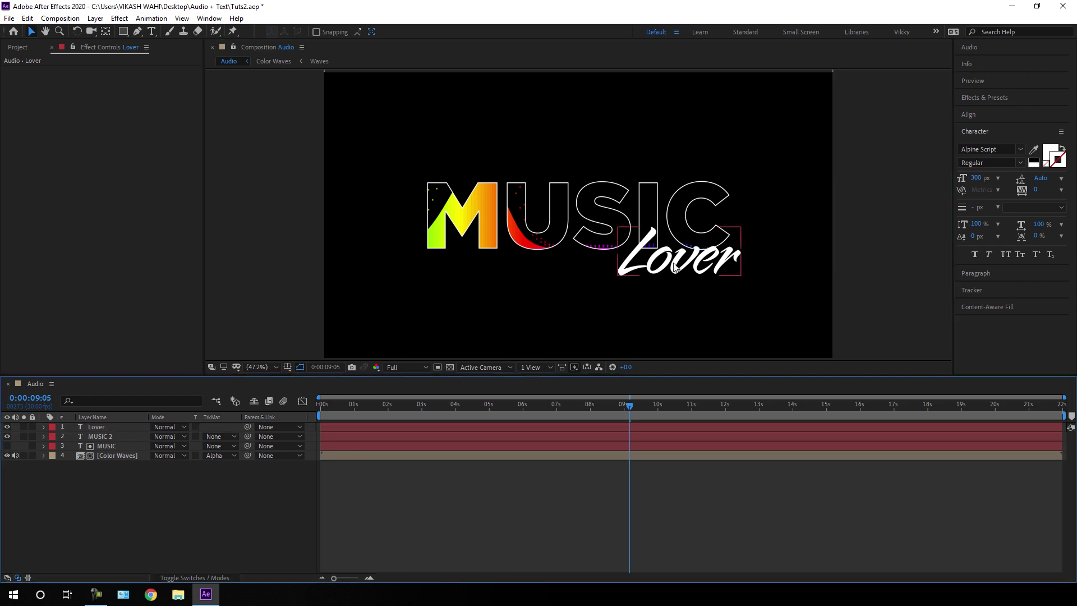
pyautogui.click(430, 270)
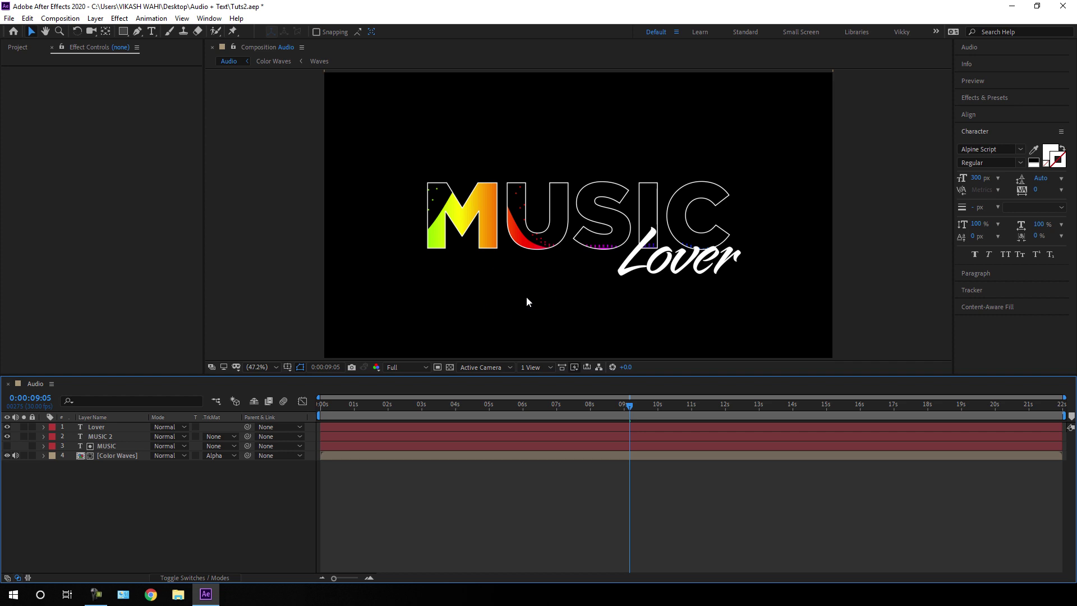
pyautogui.click(23, 48)
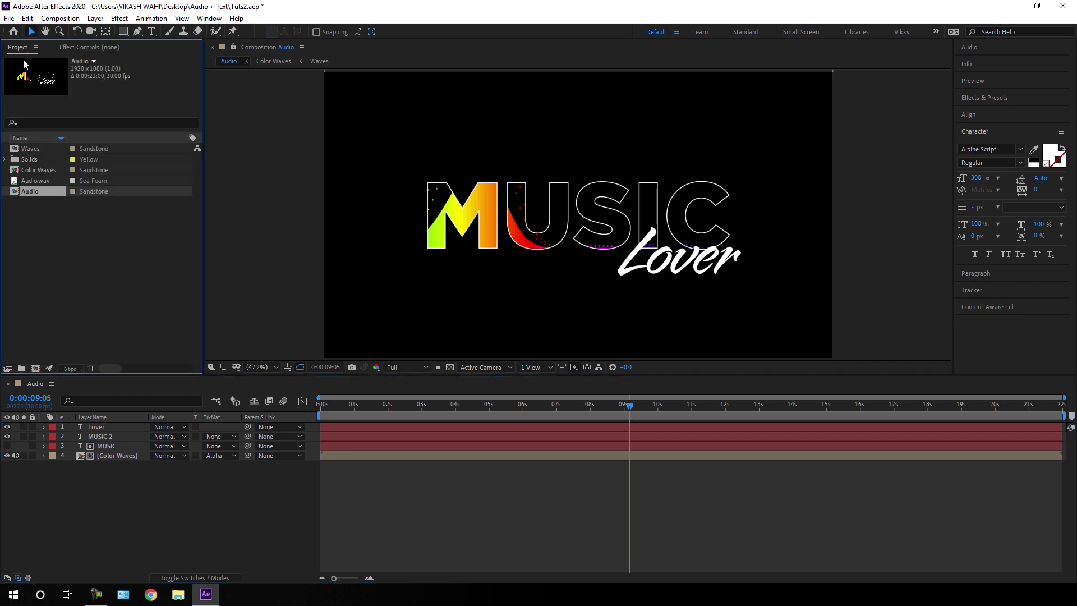
# Import girl-2940655_1920 and place it in the timeline as the bottom layer, below layer 4
pyautogui.rightClick(39, 233)
pyautogui.moveTo(156, 287)
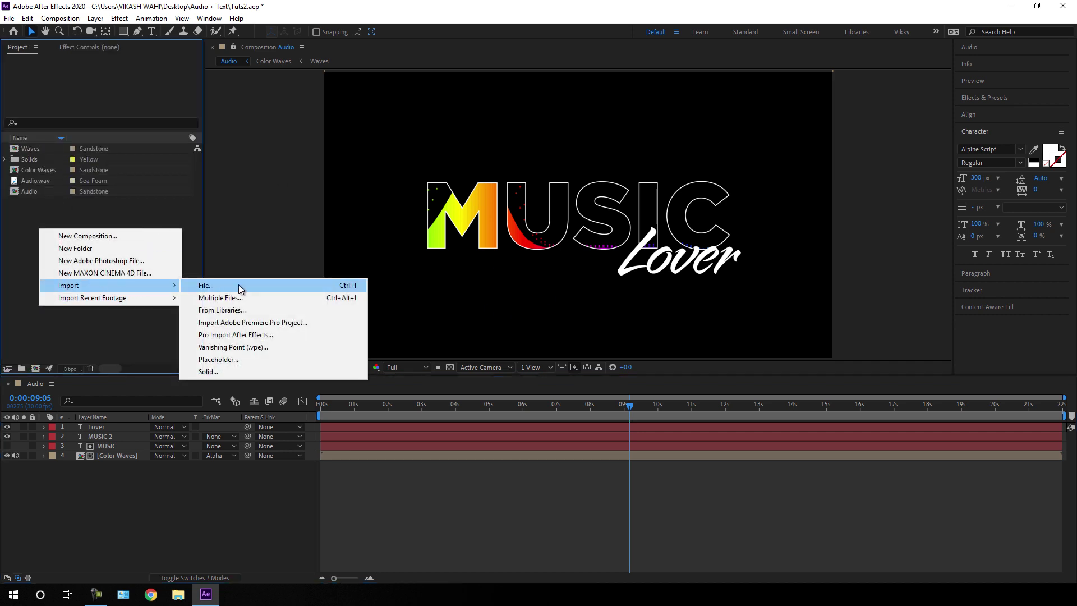
pyautogui.click(237, 285)
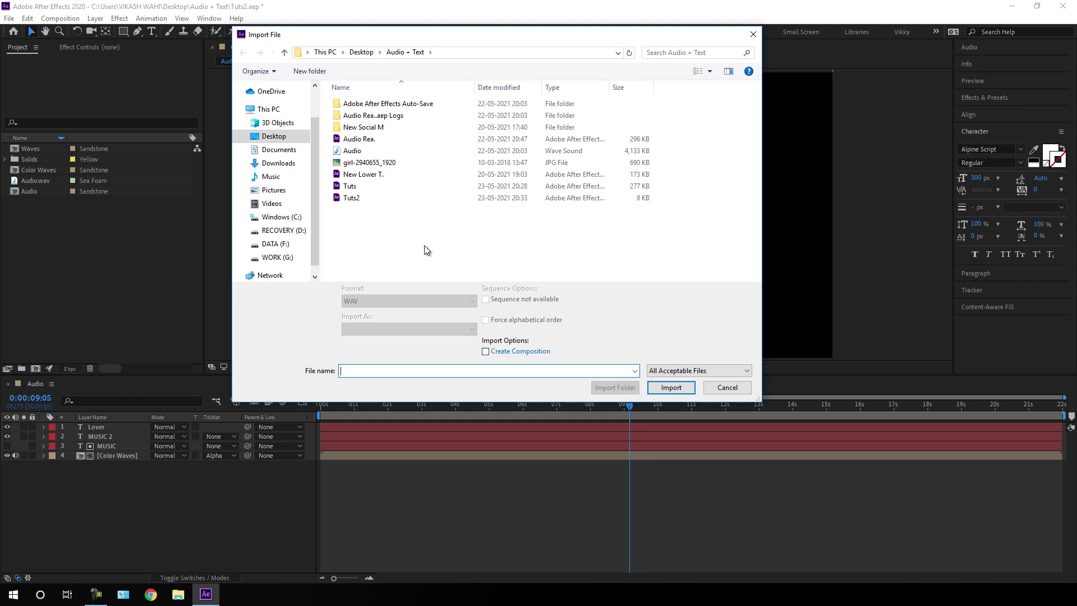
pyautogui.click(368, 166)
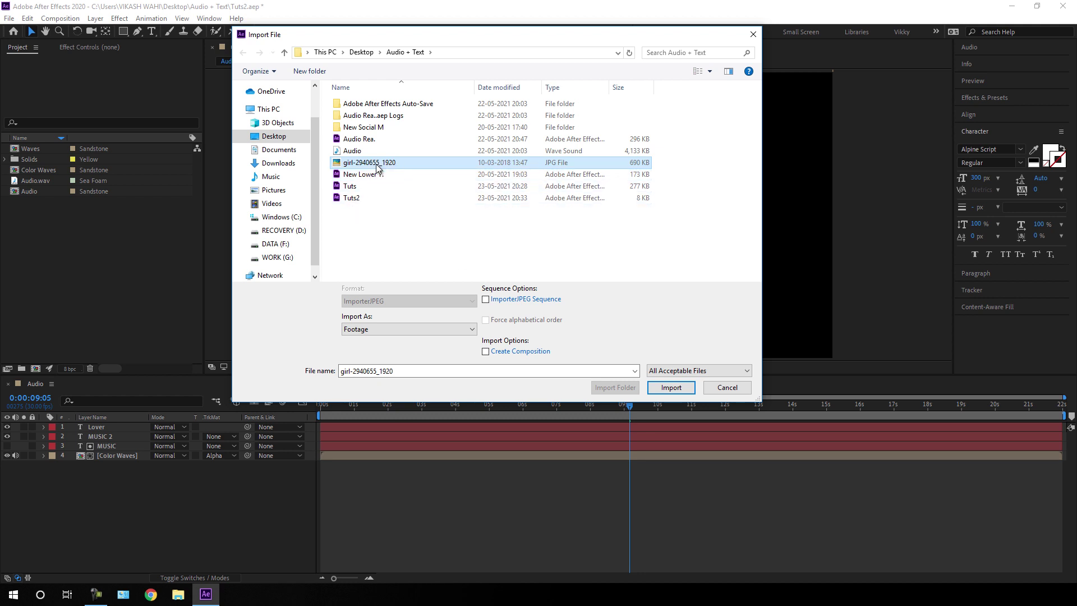
pyautogui.click(660, 386)
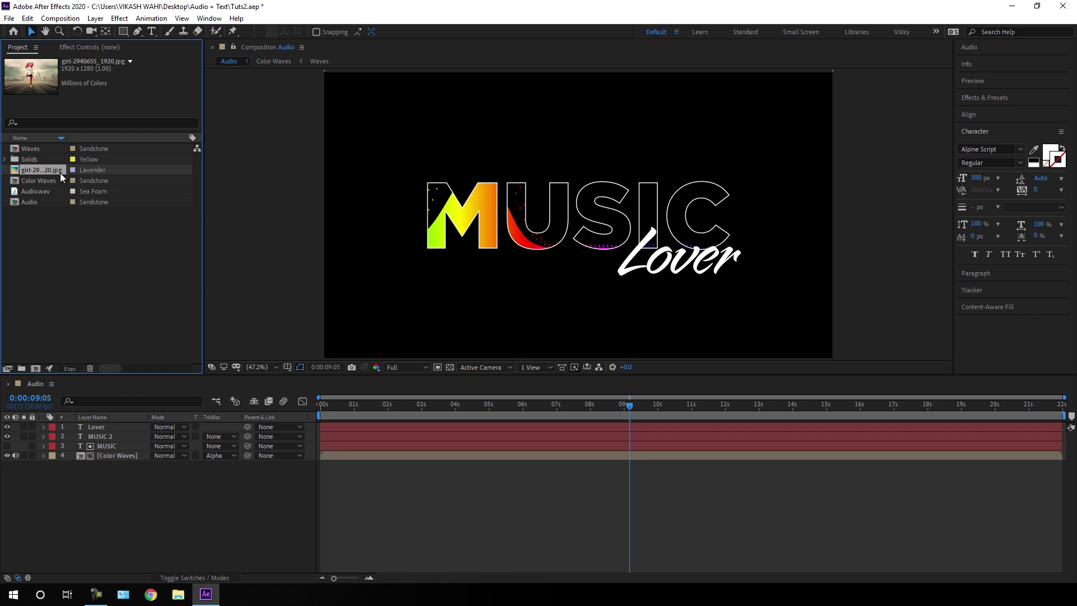
pyautogui.moveTo(55, 169); pyautogui.dragTo(136, 469)
pyautogui.rightClick(129, 465)
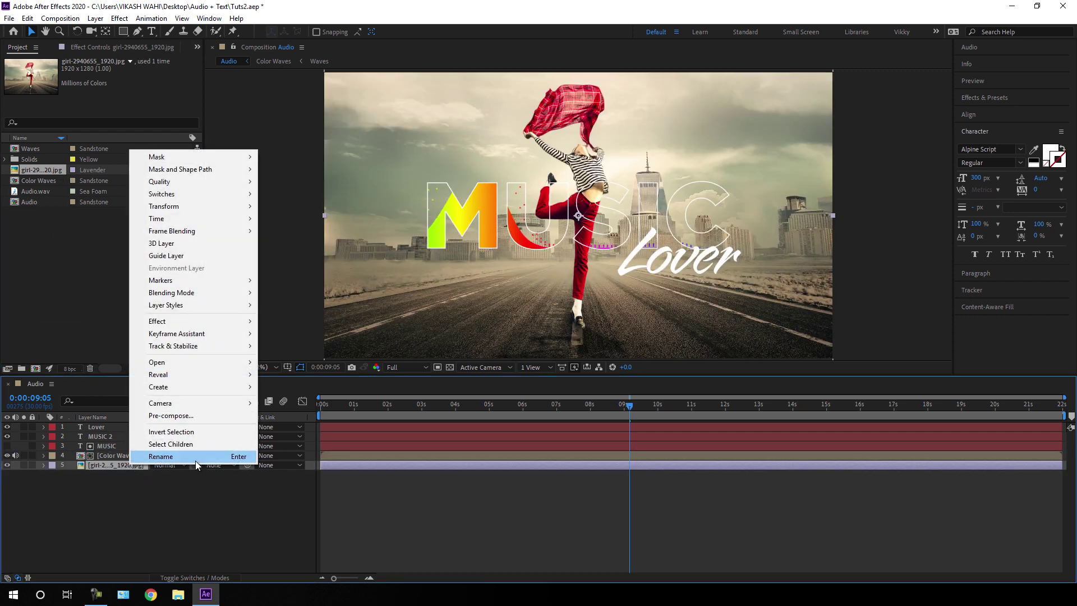
# Rename the photo layer to 'Image'
pyautogui.click(167, 457)
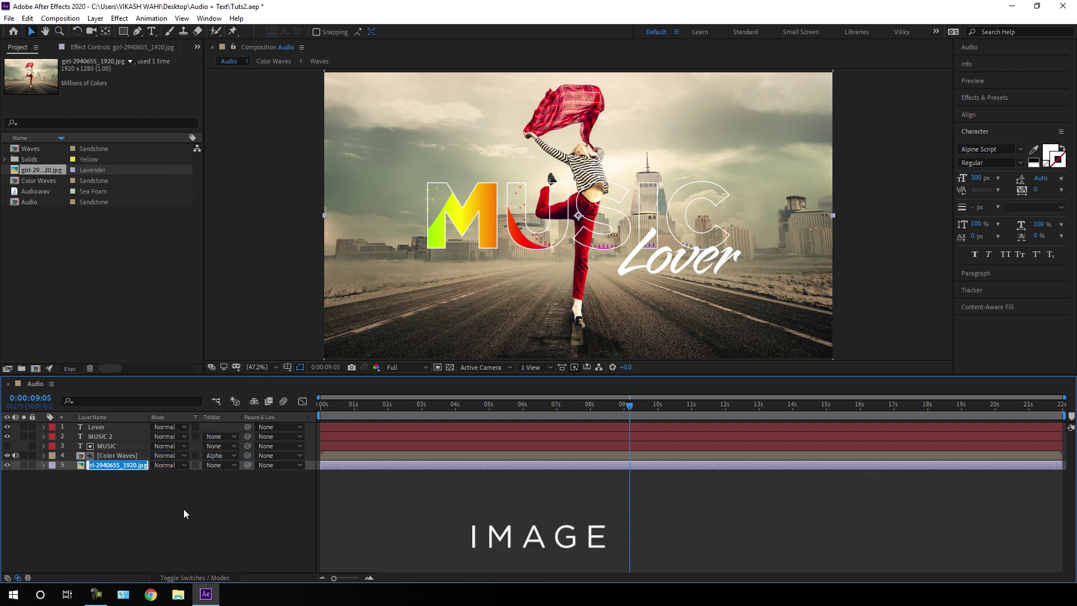
pyautogui.write('Image')
pyautogui.press('Return')
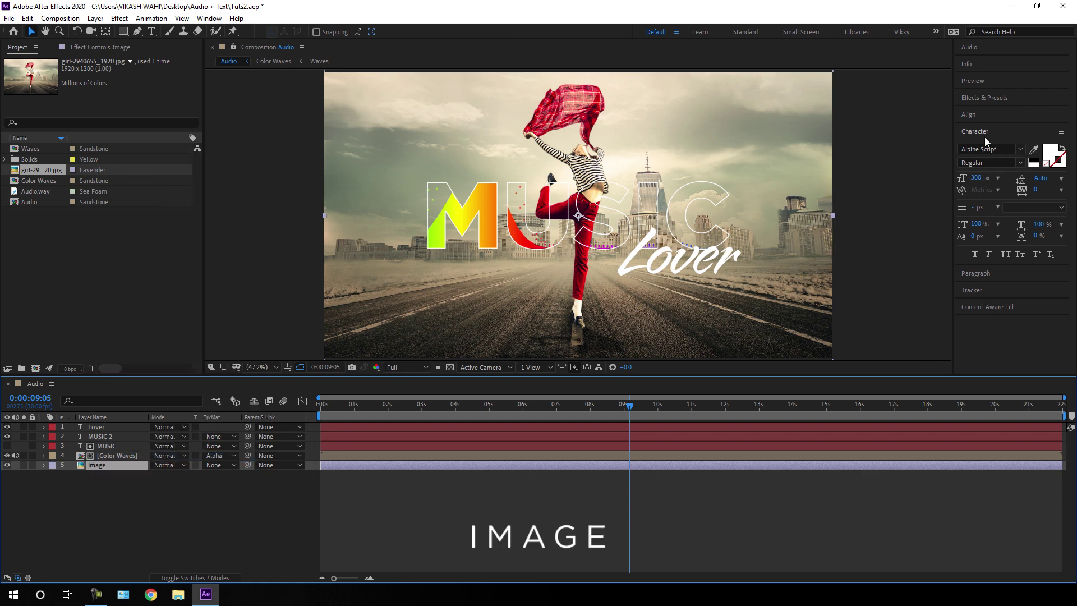
# Apply the Tint effect to the Image layer and reveal its Opacity property
pyautogui.click(983, 98)
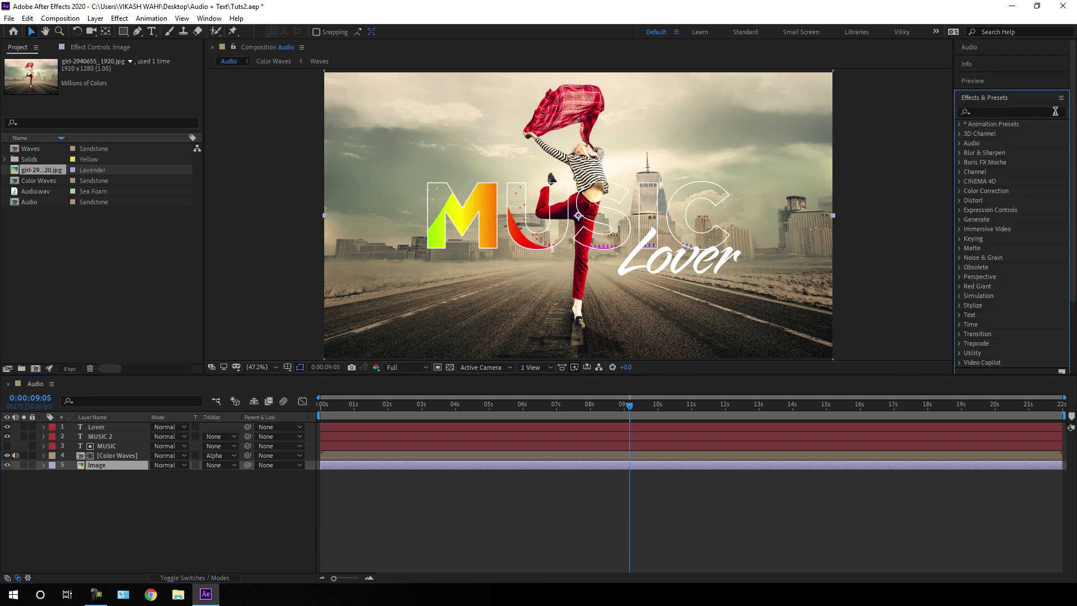
pyautogui.click(1055, 111)
pyautogui.write('tint')
pyautogui.moveTo(1001, 169); pyautogui.dragTo(363, 319)
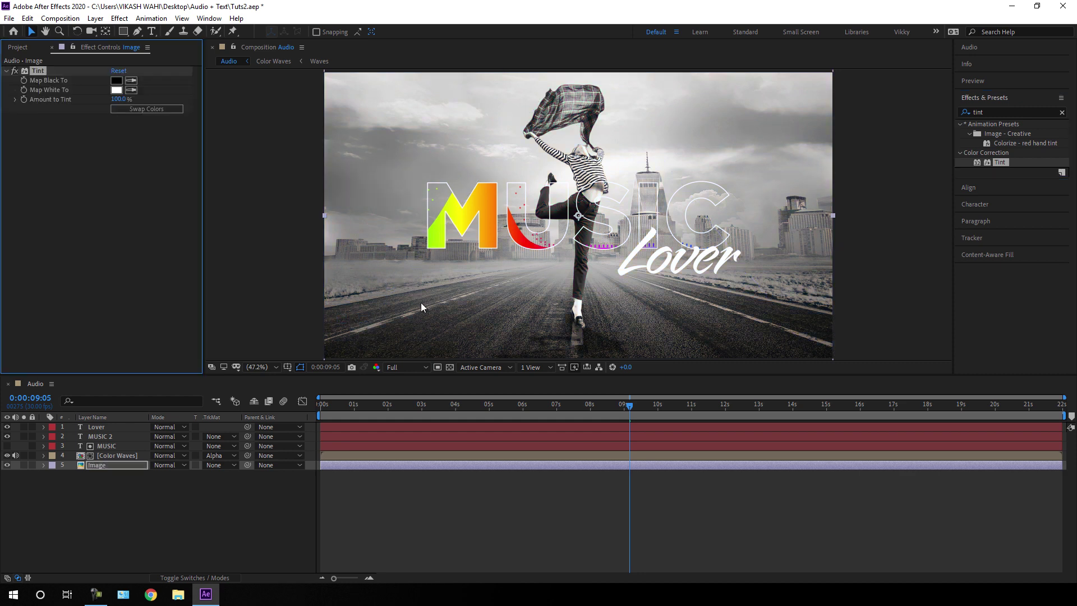
pyautogui.click(122, 466)
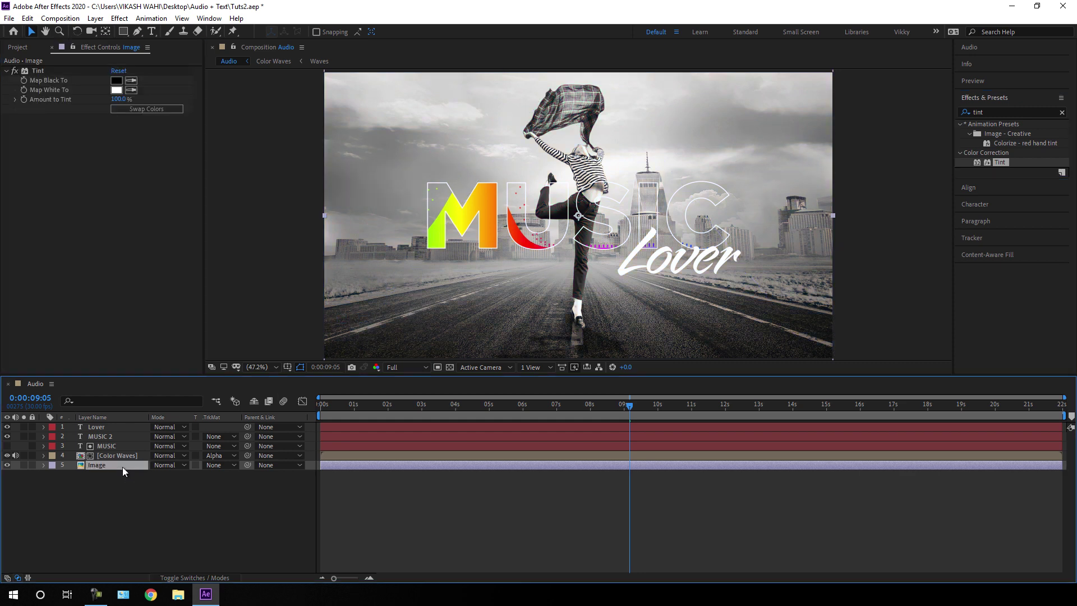
pyautogui.press('t')
# Set the Image layer's opacity to 8% and collapse its properties
pyautogui.write('8')
pyautogui.press('Return')
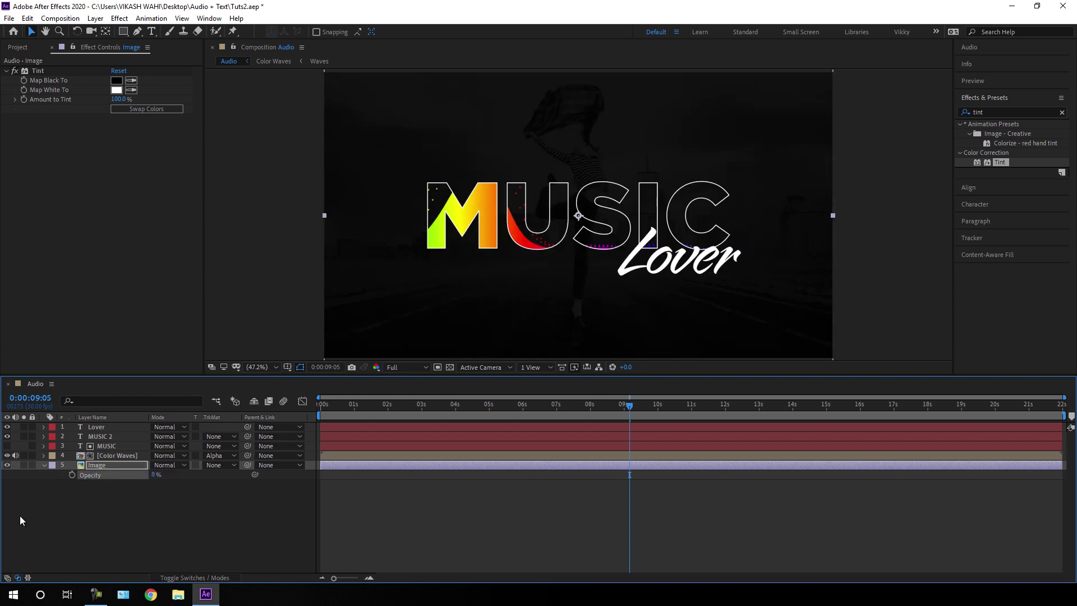
pyautogui.click(43, 465)
pyautogui.click(79, 491)
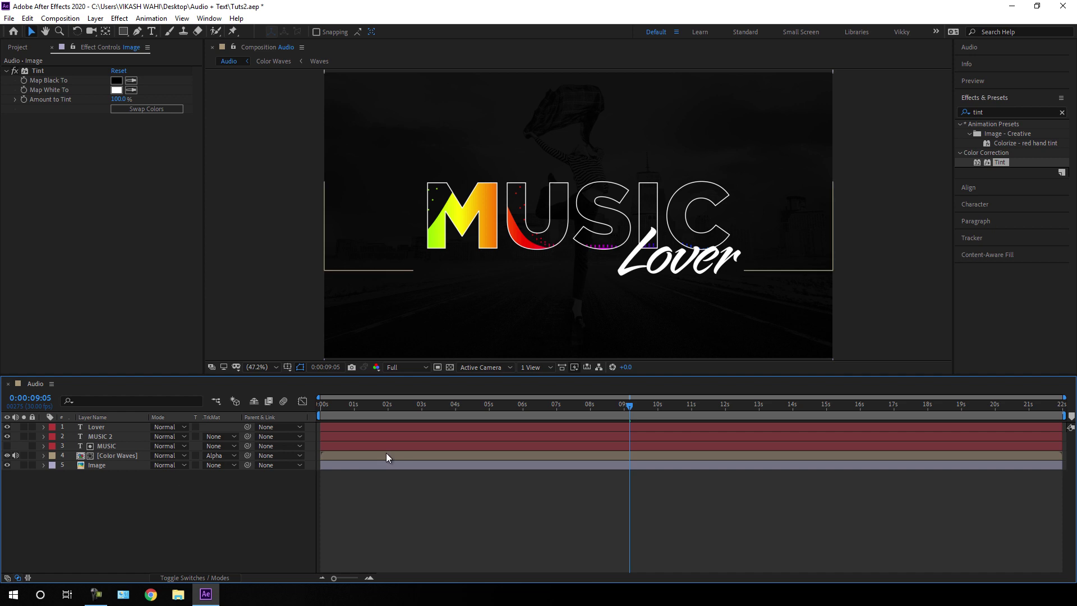
# Return to the start and play the animation in a maximized viewer
pyautogui.moveTo(601, 414); pyautogui.dragTo(309, 418)
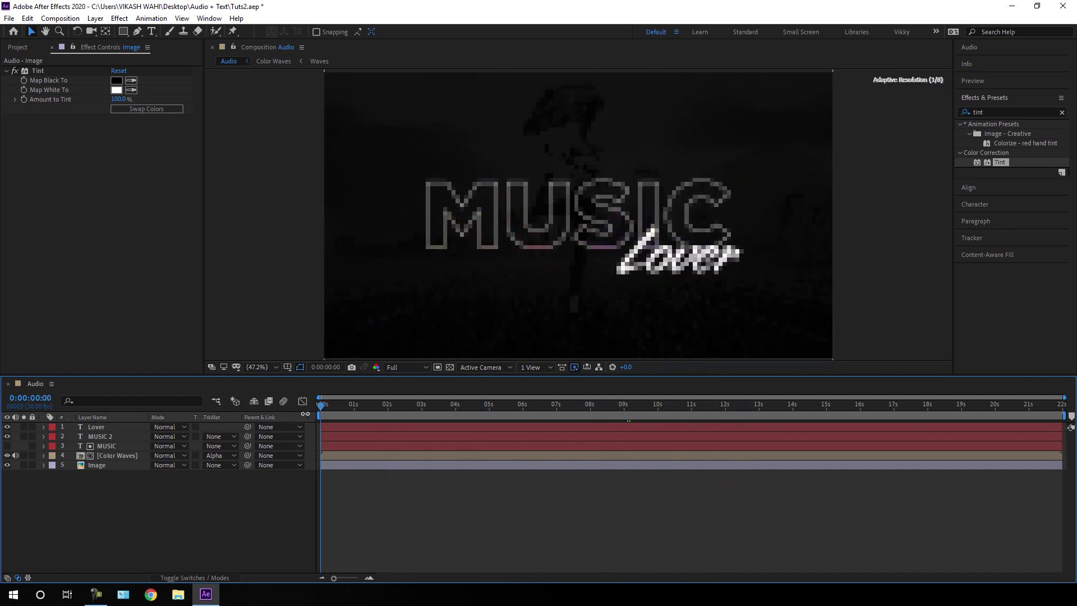
pyautogui.press('`')
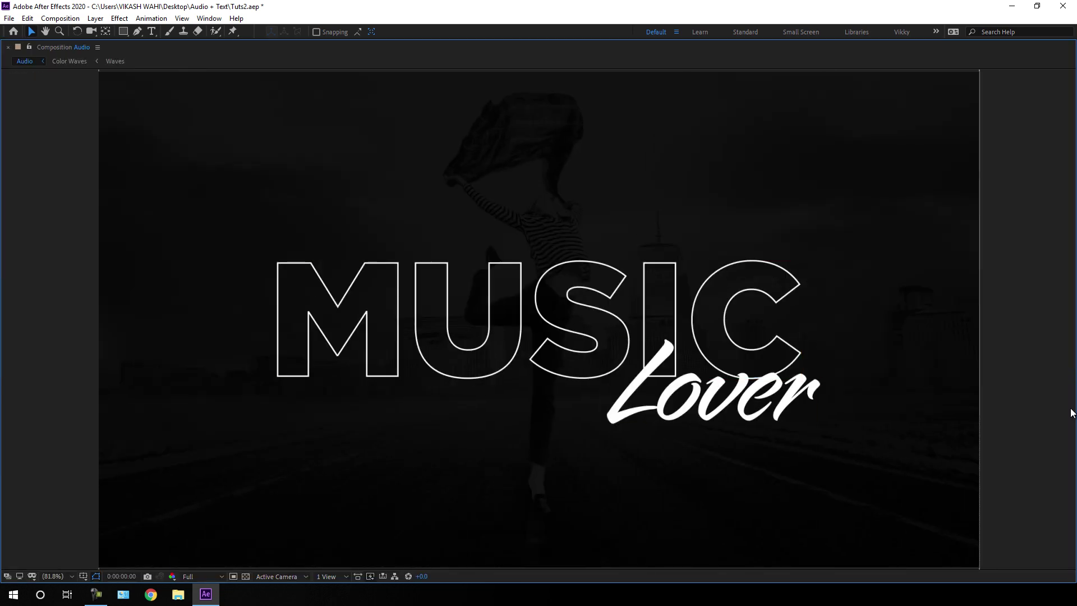
pyautogui.press('space')
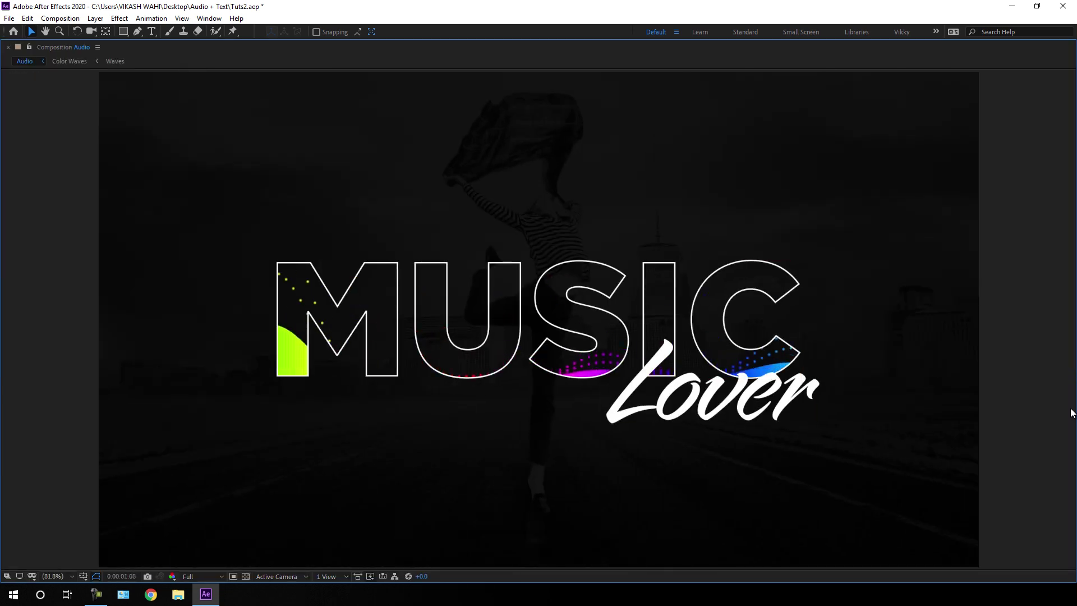